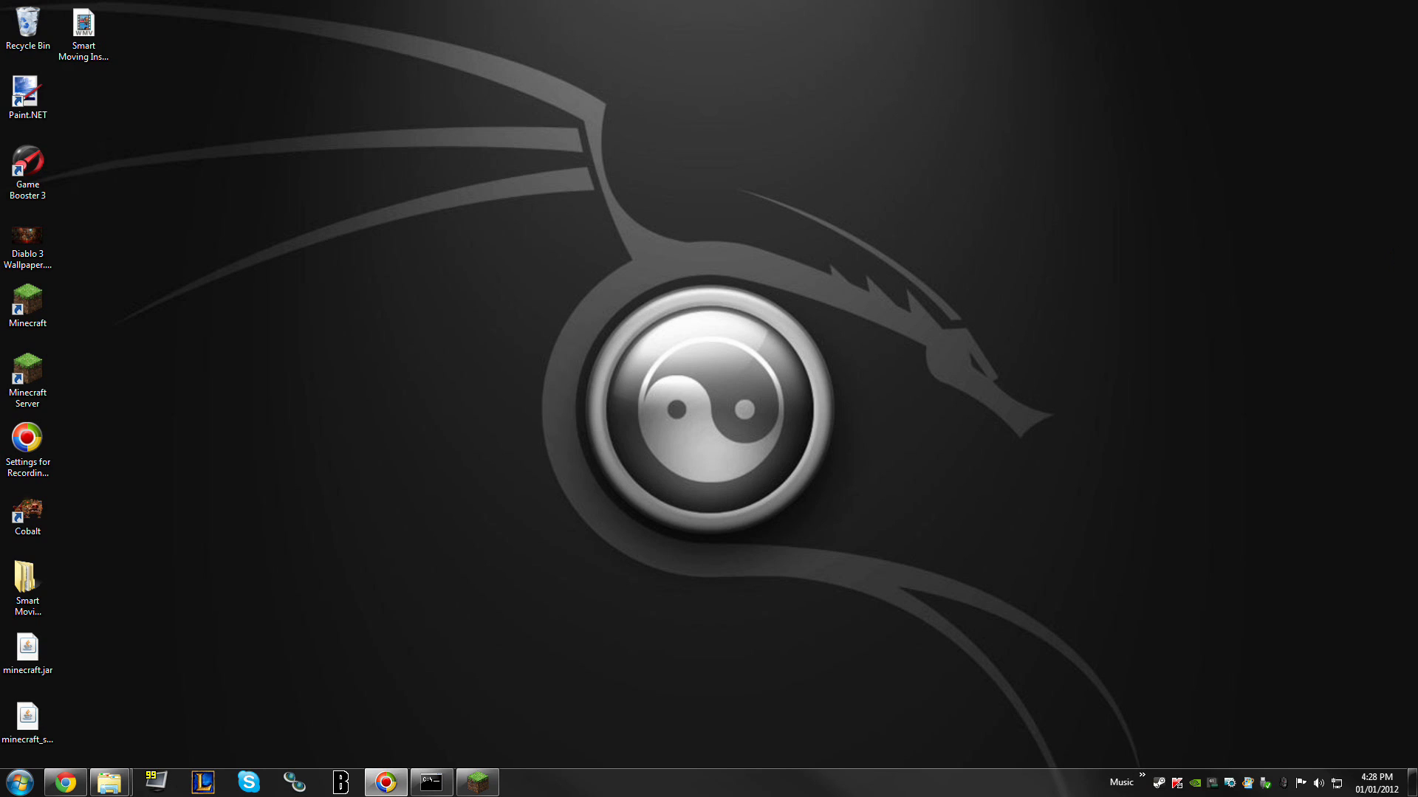
# Step: Review the download links in the Smart Moving forum topic and the Server 1.6 downloads in the Player API topic
pyautogui.click(72, 779)
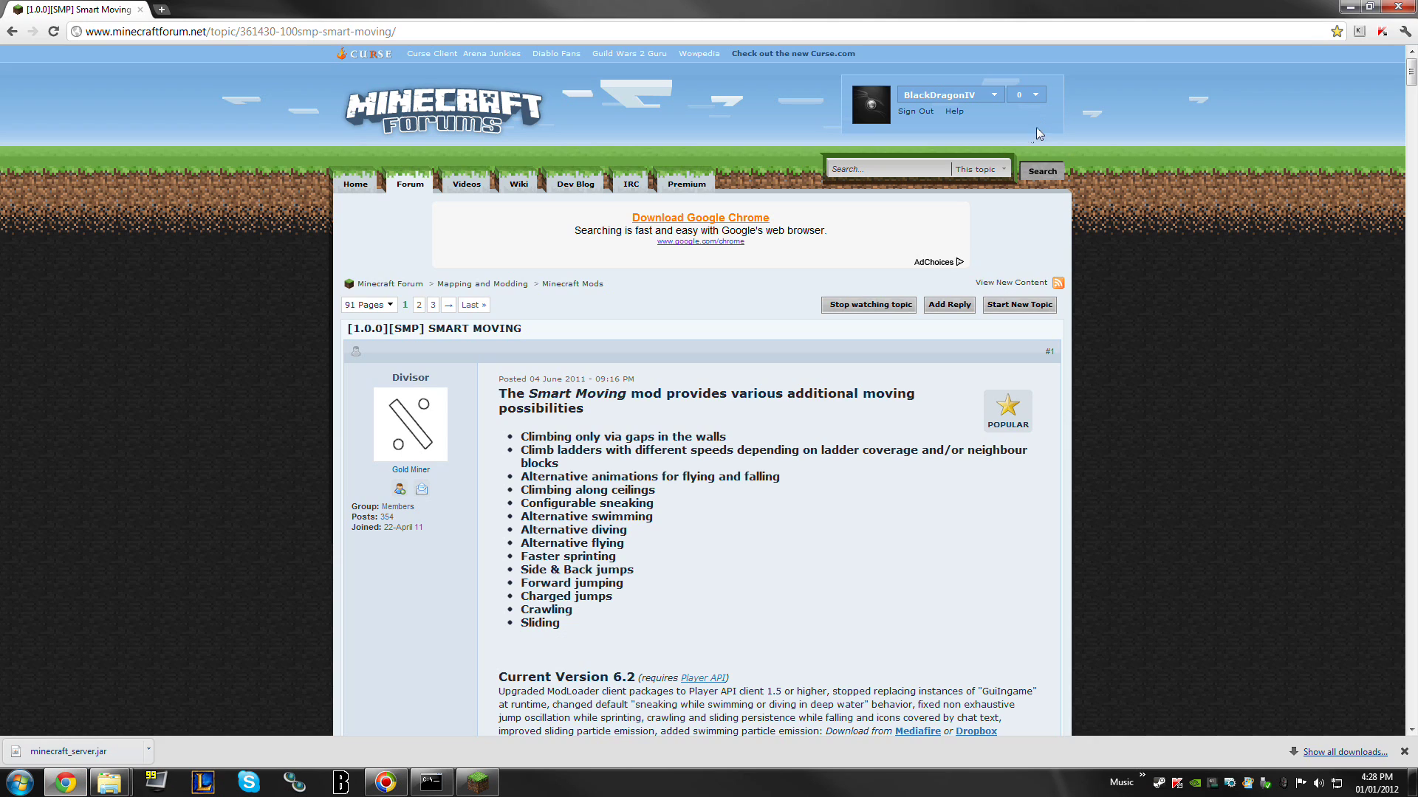
pyautogui.scroll(-2, 1181, 468)
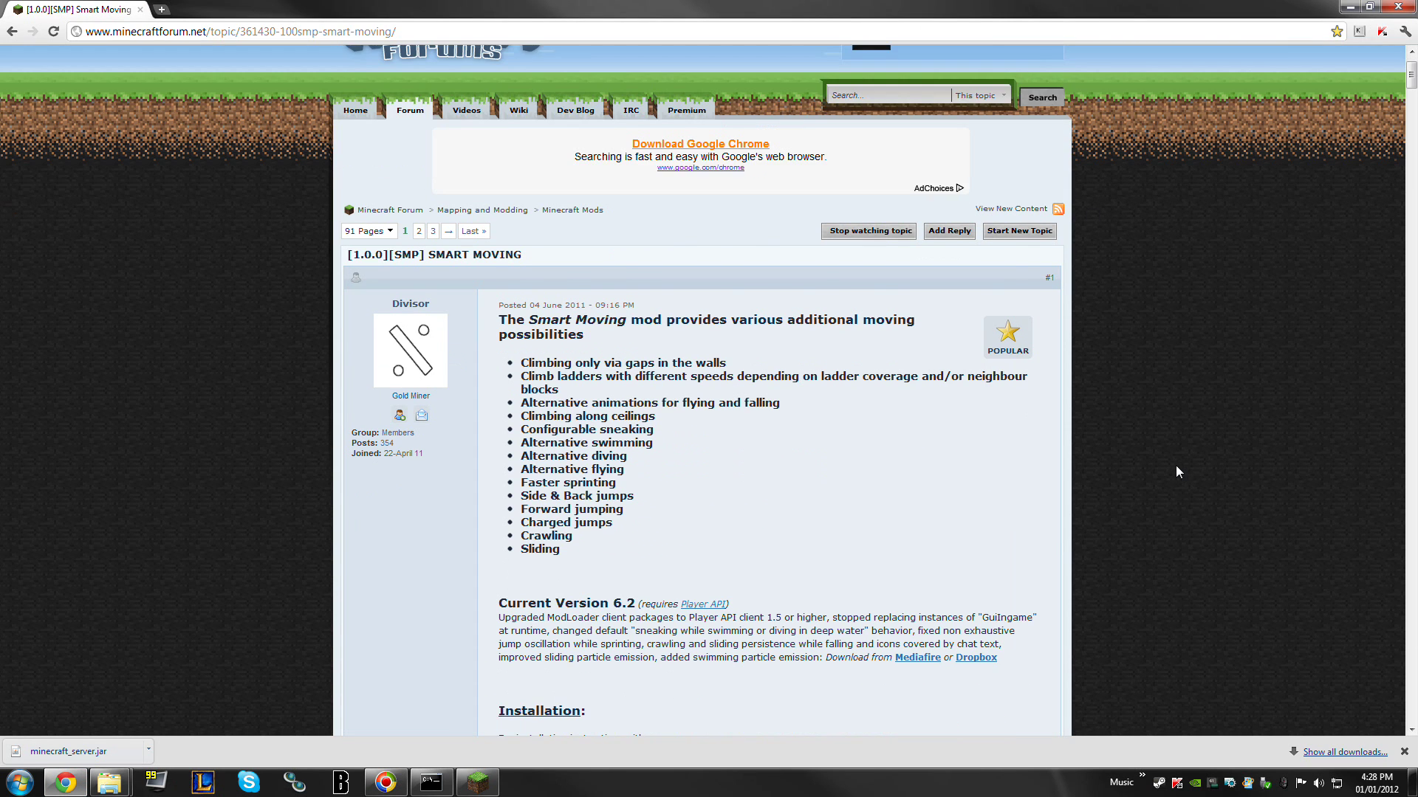
pyautogui.scroll(-1, 775, 496)
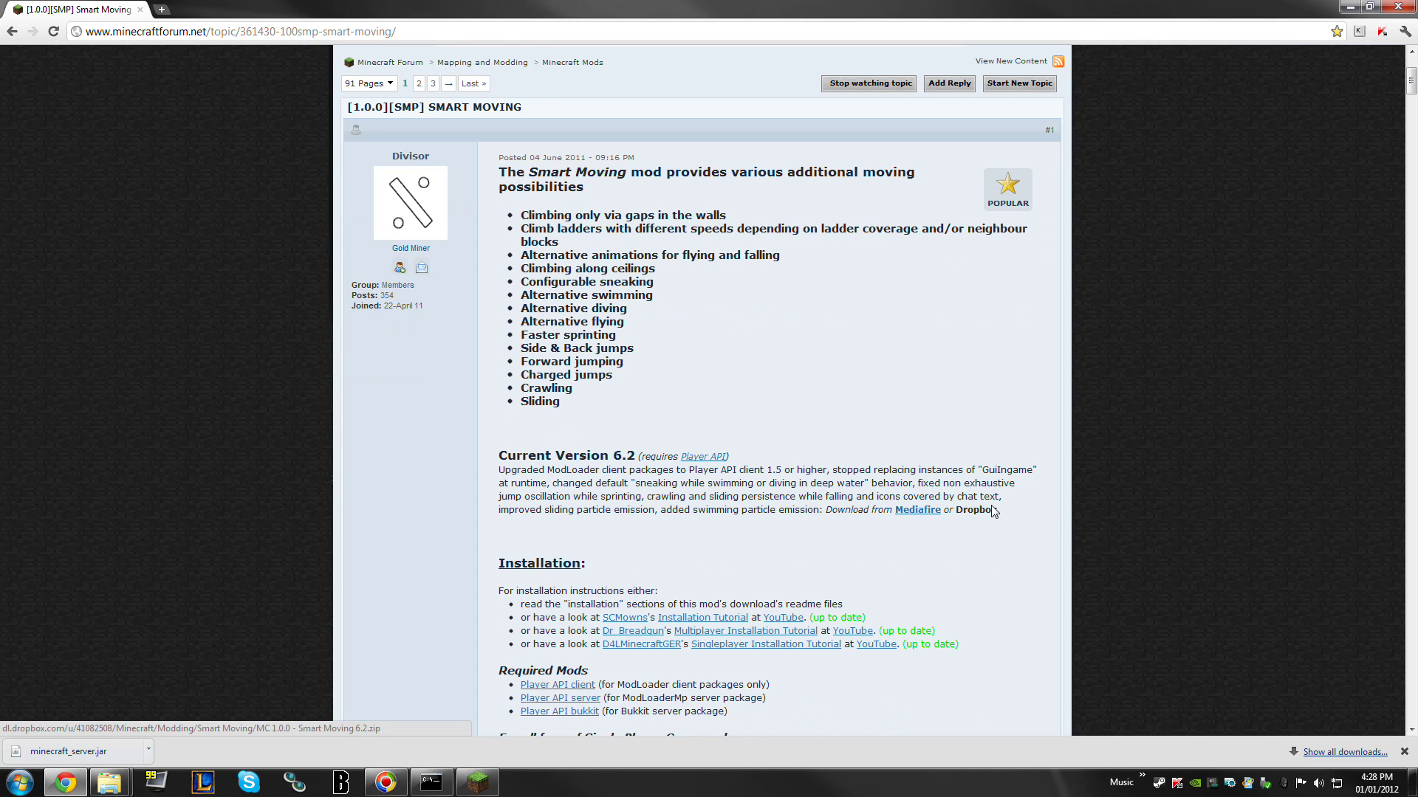
pyautogui.scroll(-2, 993, 509)
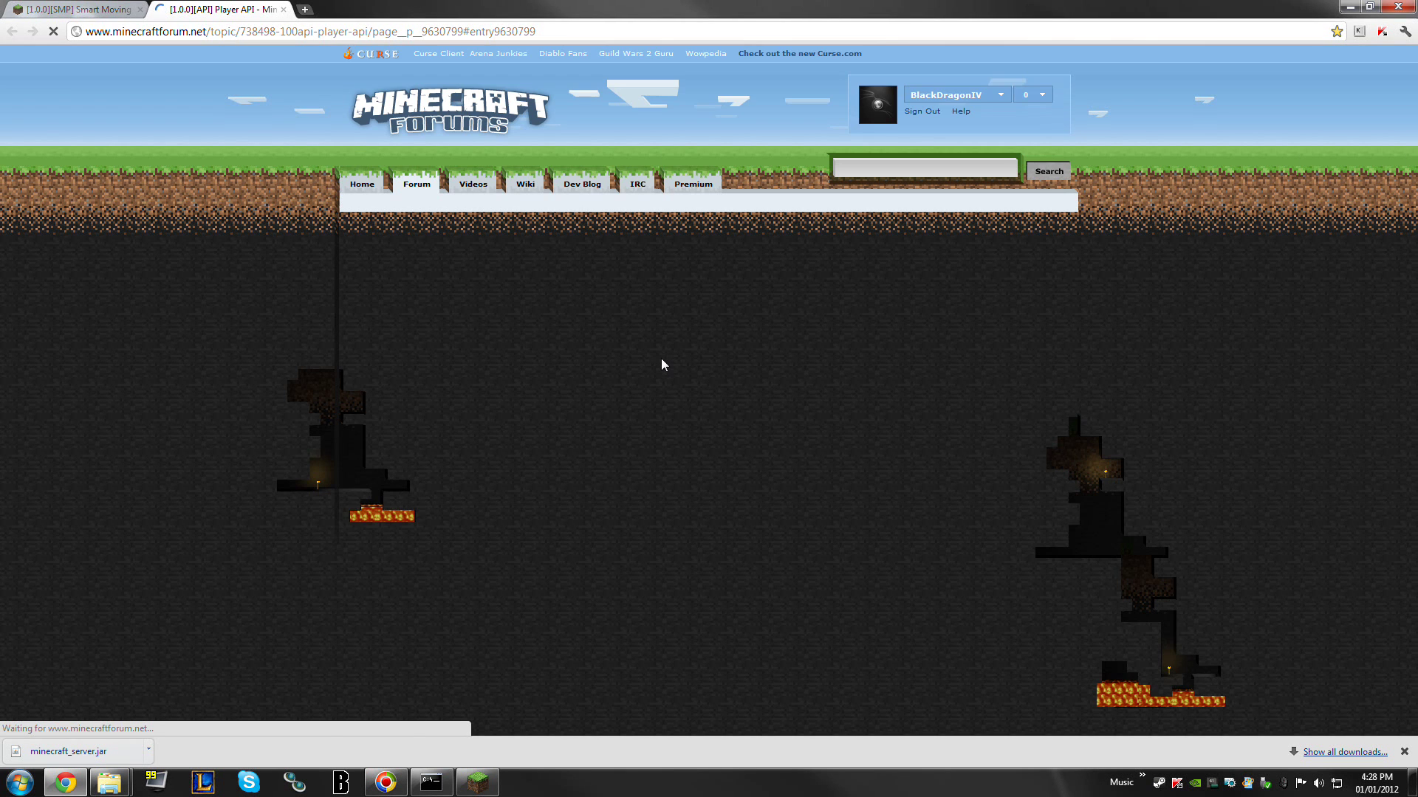
pyautogui.scroll(-5, 661, 358)
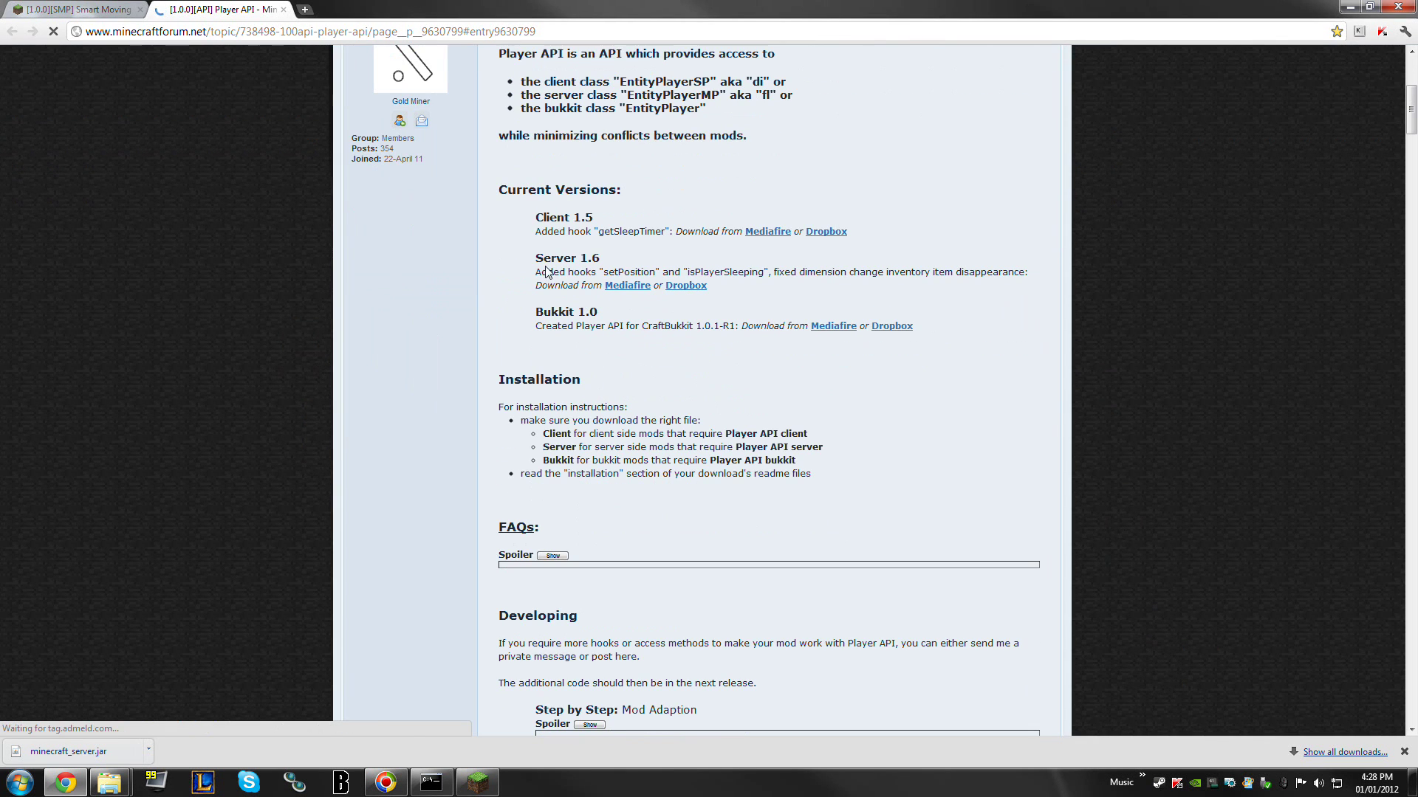
pyautogui.moveTo(538, 268); pyautogui.dragTo(739, 287)
pyautogui.click(807, 290)
# Step: Open the bookmarked ModLoaderMP topic in a new tab and go to the ModLoaderMp 1.0.1 Server.zip download page
pyautogui.click(305, 9)
pyautogui.click(291, 64)
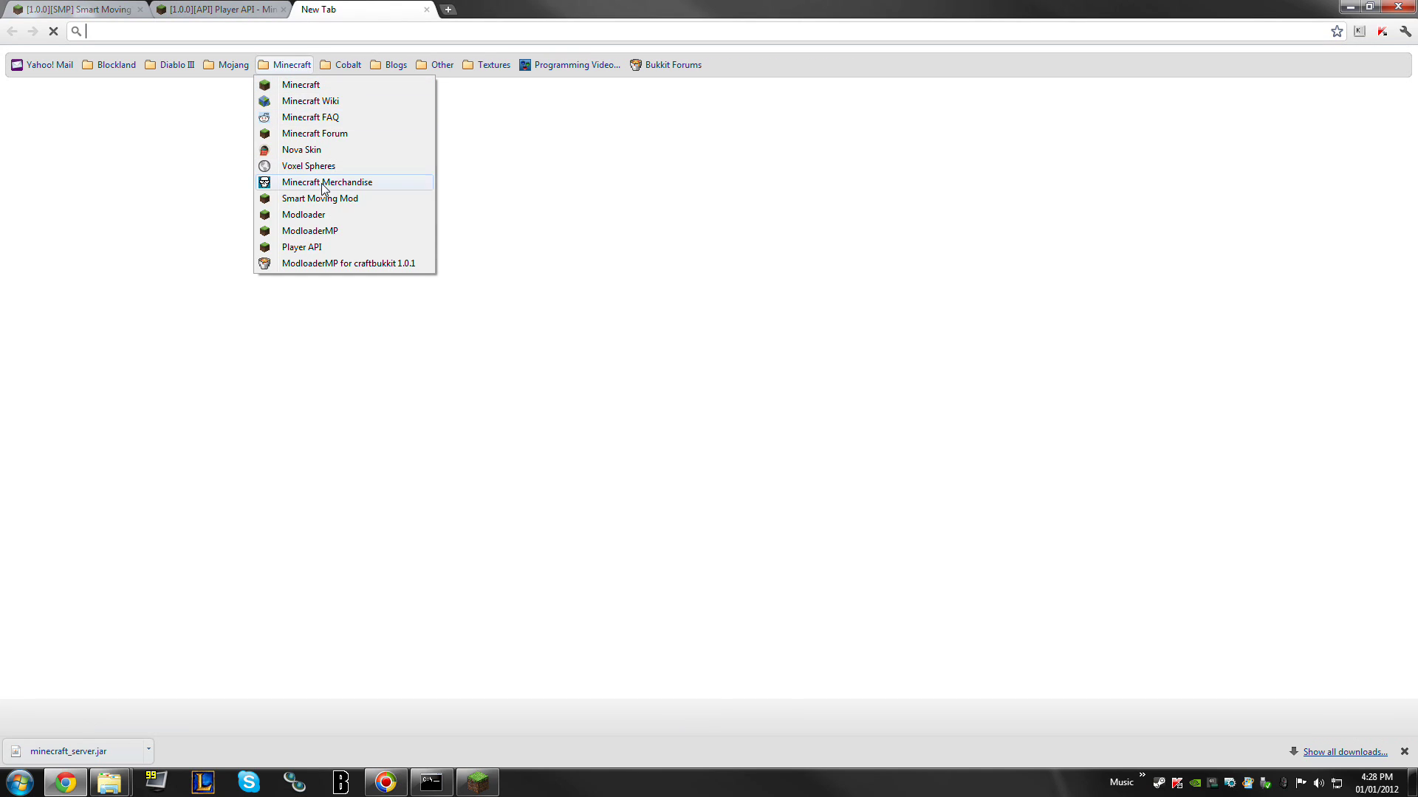
pyautogui.click(330, 232)
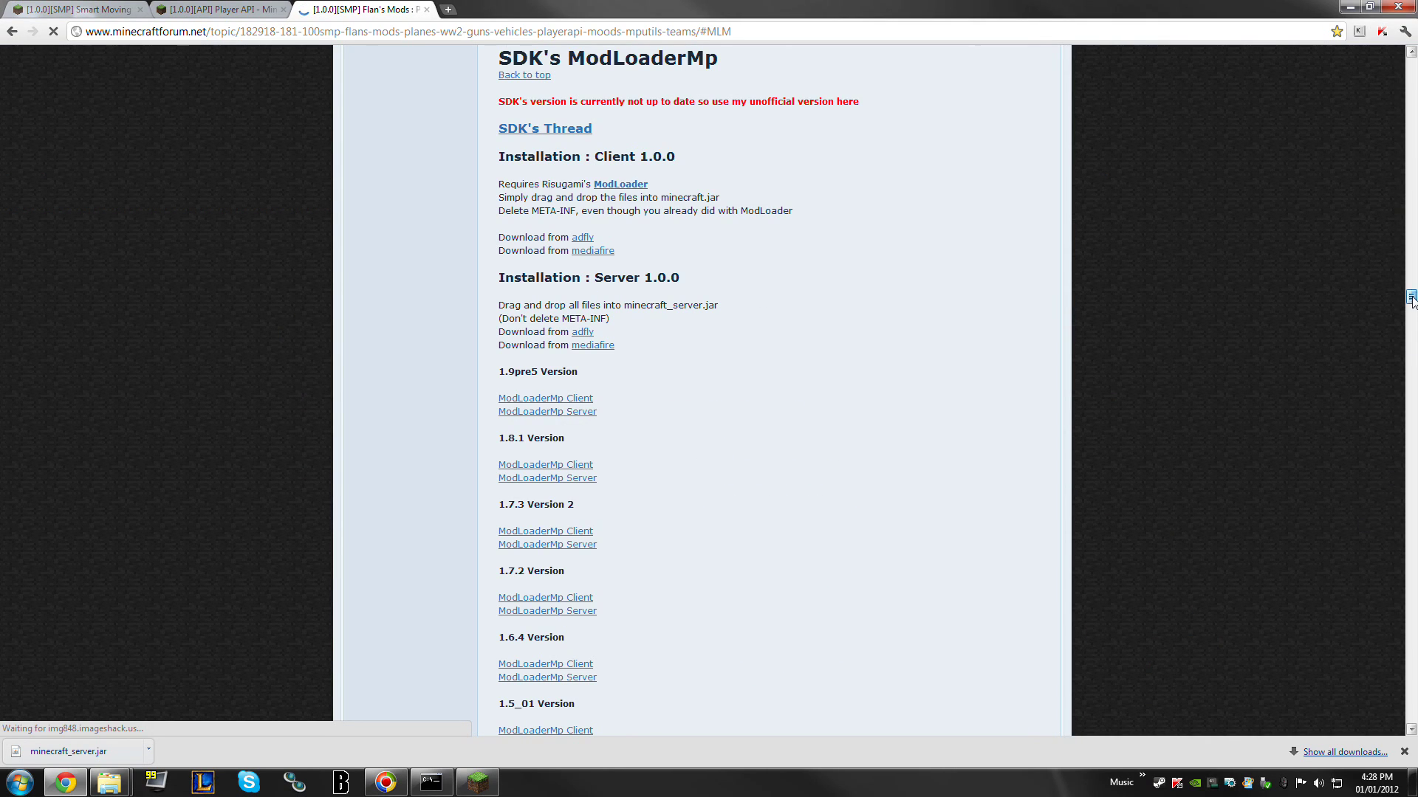
pyautogui.moveTo(1412, 298); pyautogui.dragTo(1412, 63)
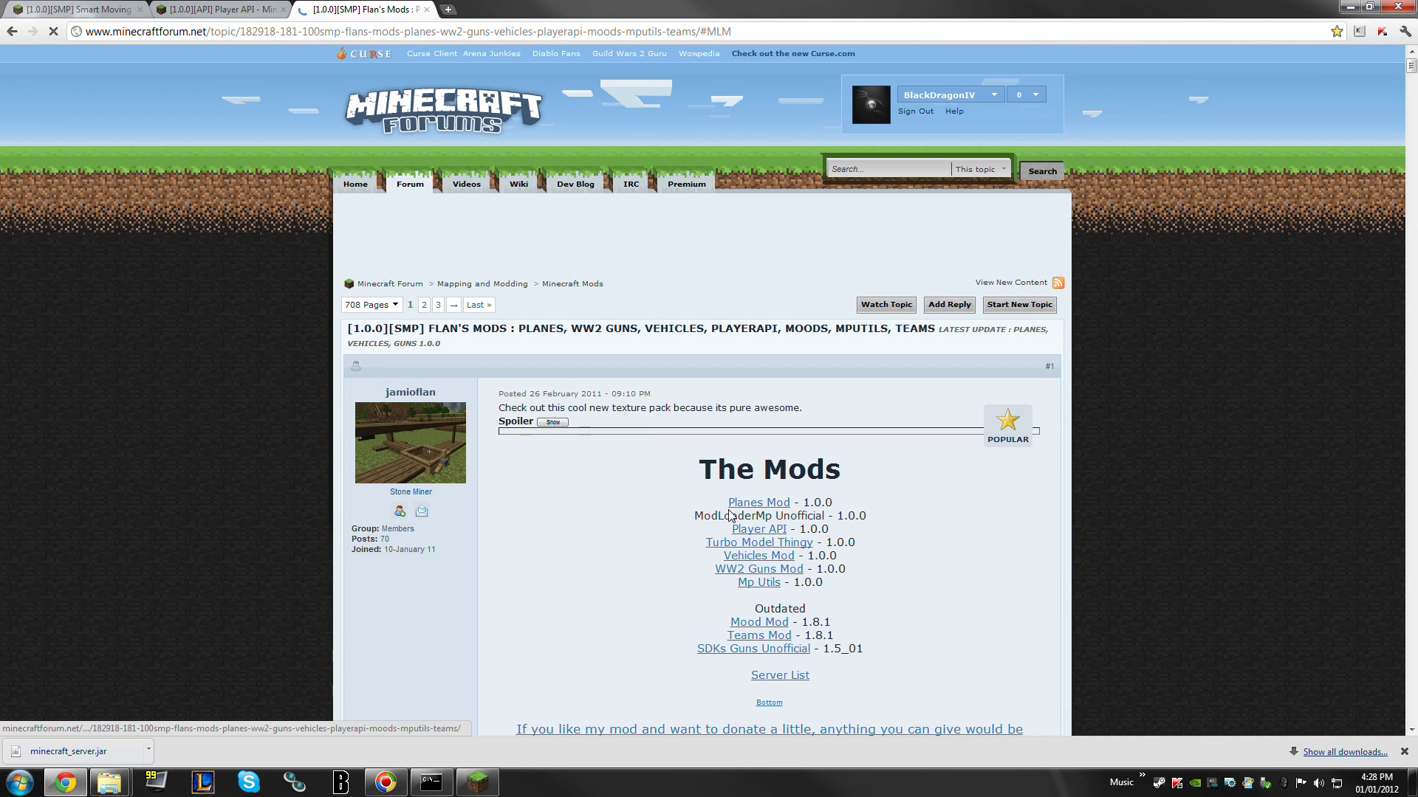
pyautogui.click(815, 519)
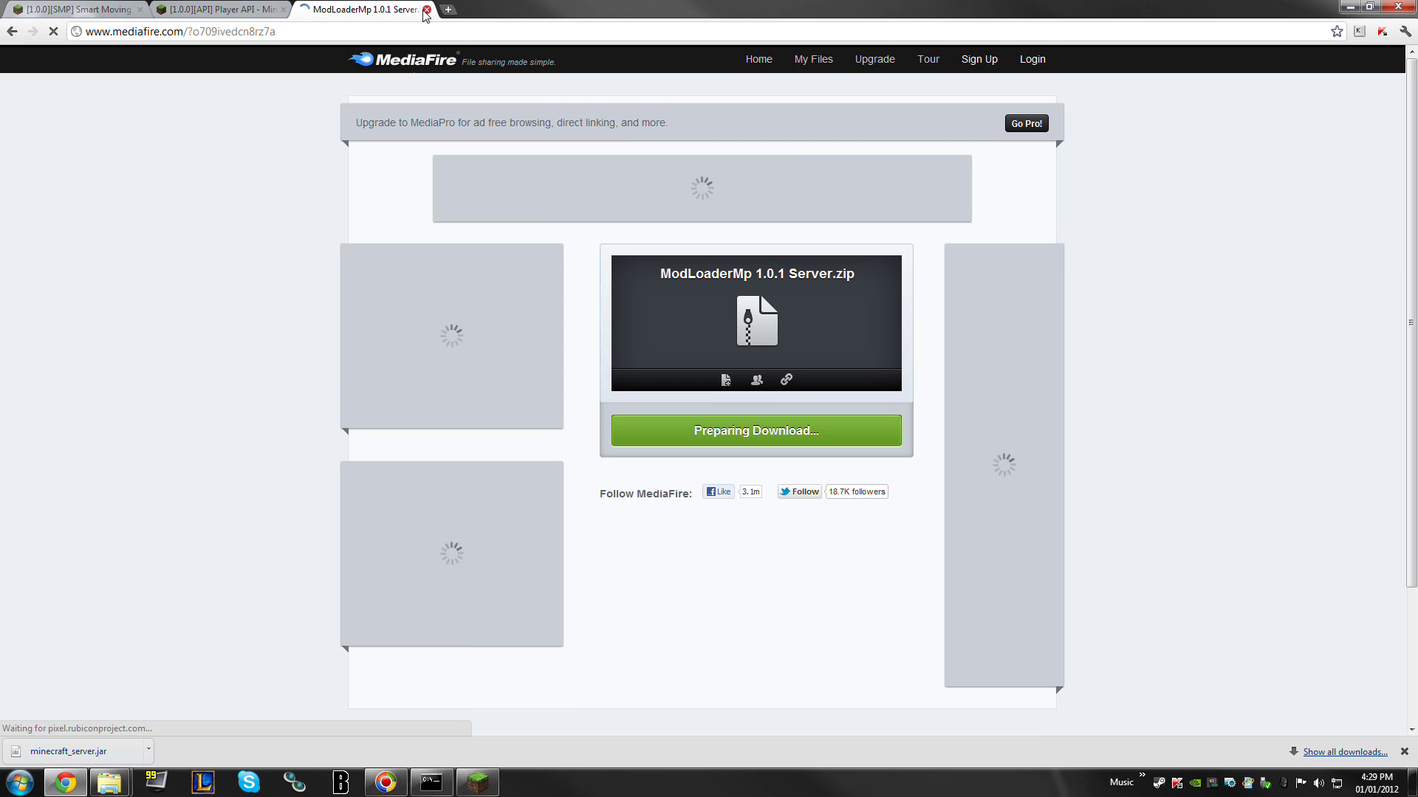
# Step: Close the ModLoaderMp download, Player API and Smart Moving pages
pyautogui.click(426, 10)
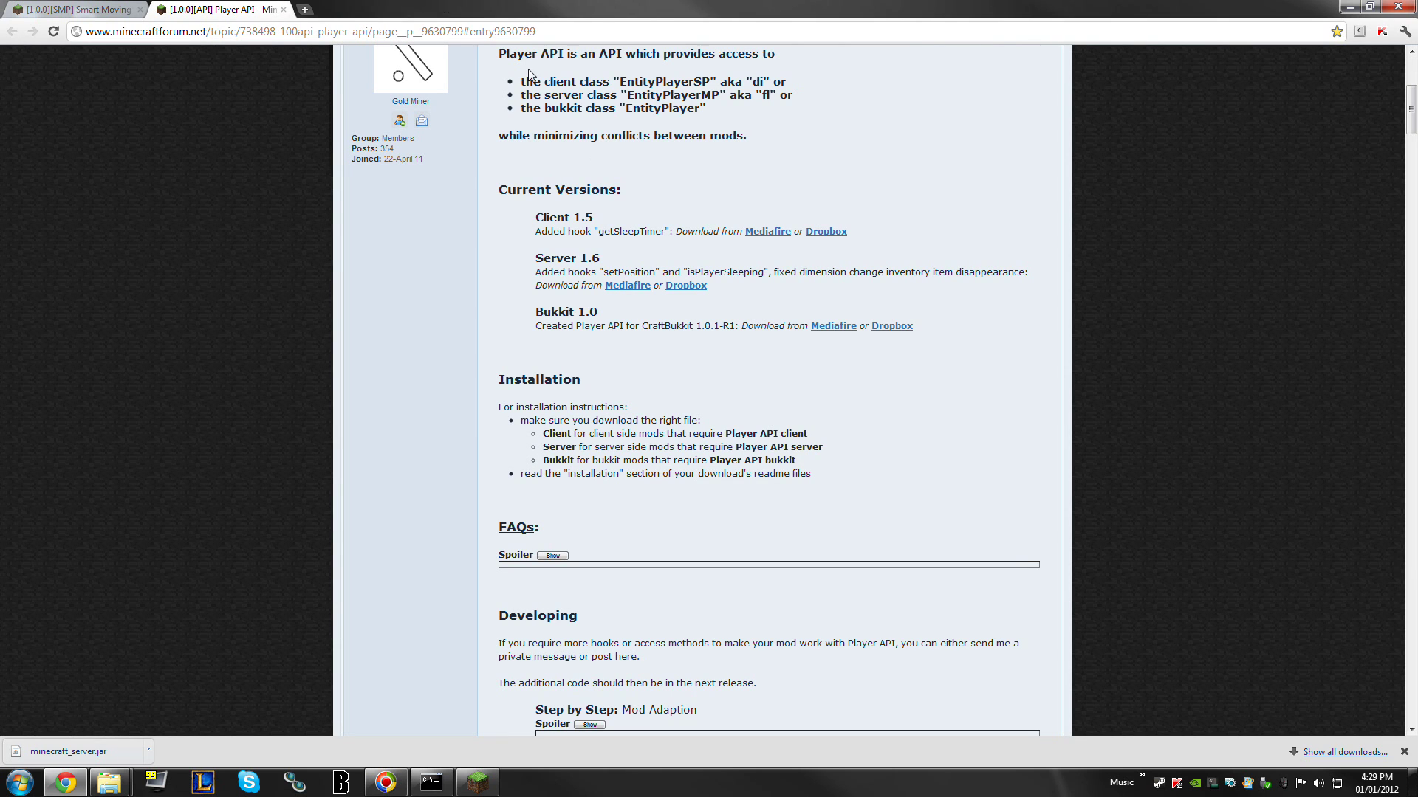
pyautogui.click(283, 10)
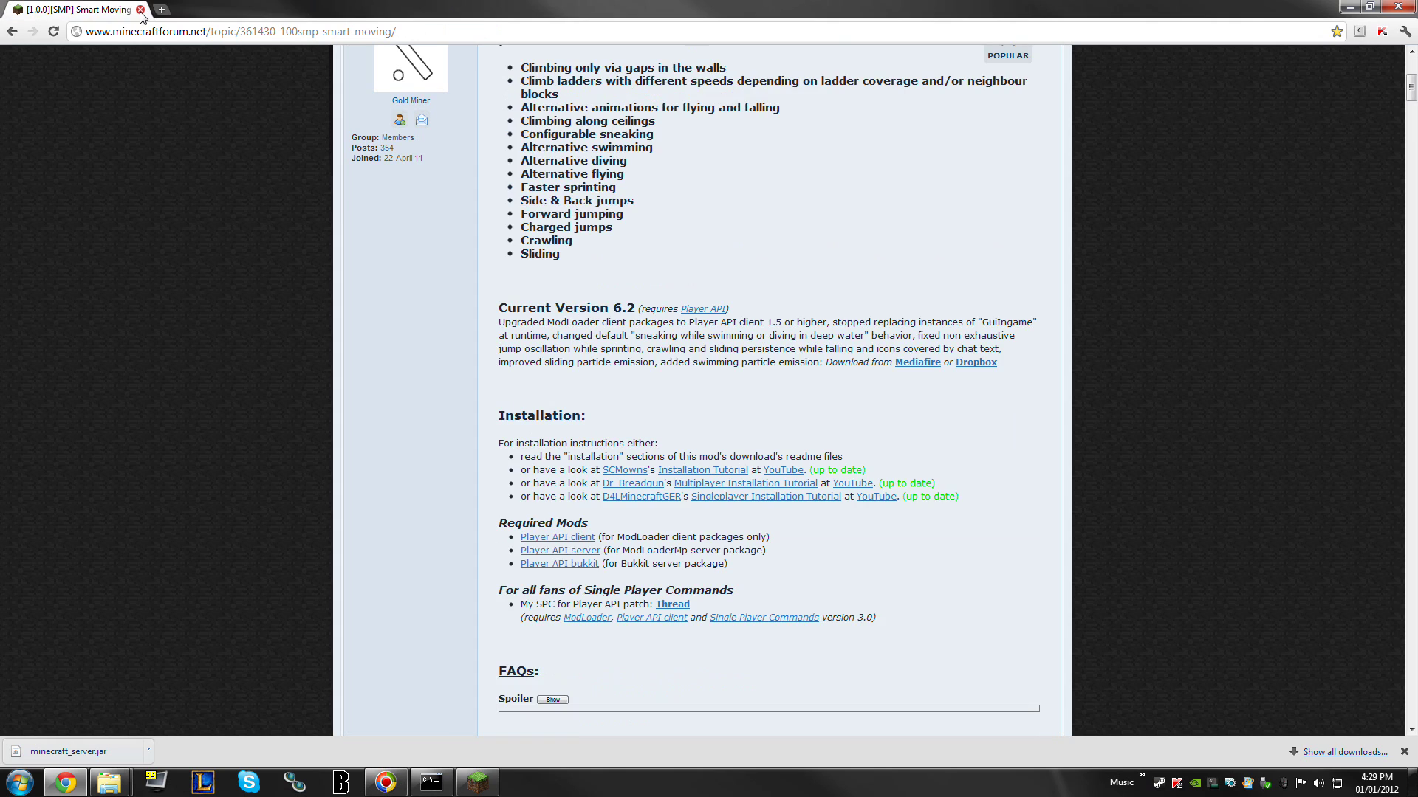
pyautogui.click(140, 10)
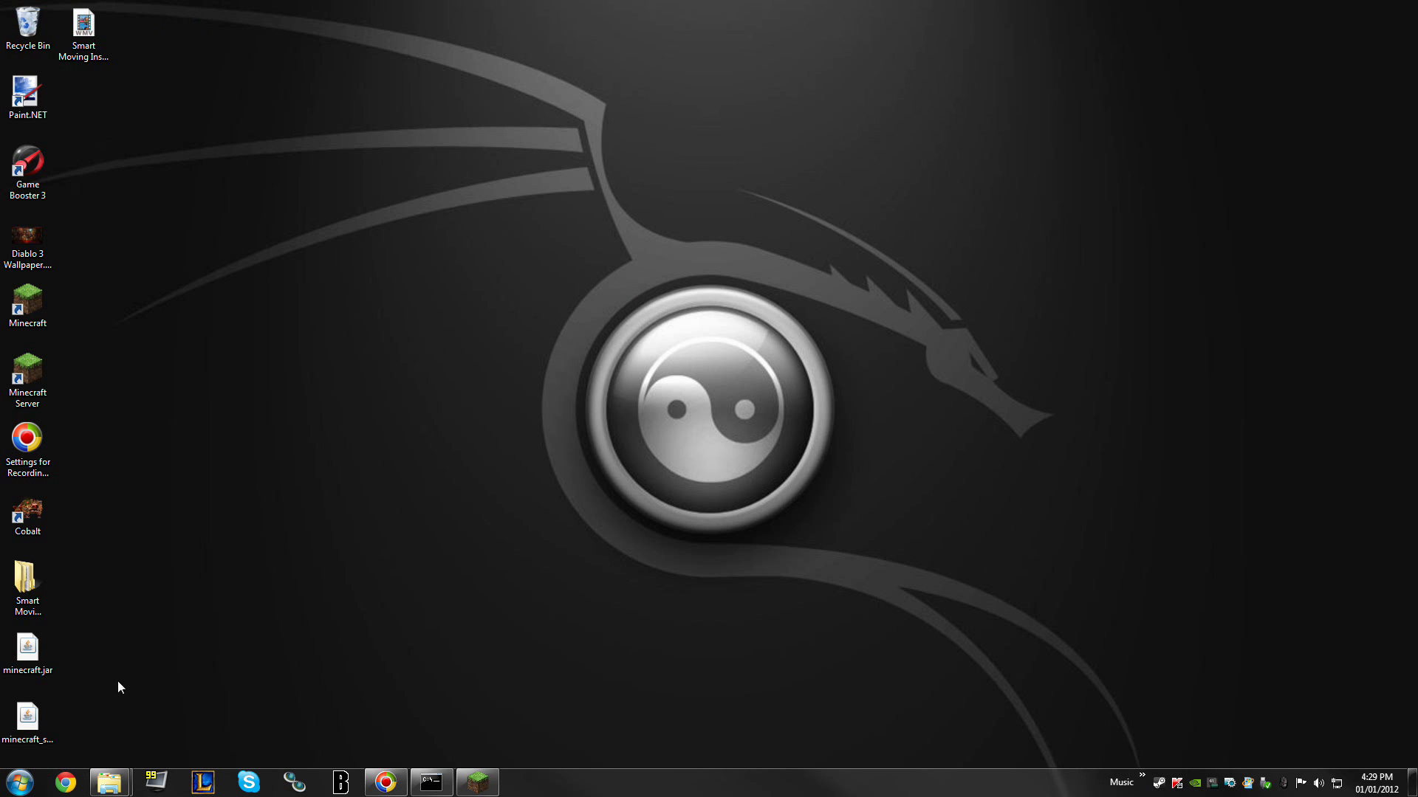
# Step: Bring up the Minecraft Server folder and open its 1.0.1 Exe Server subfolder
pyautogui.moveTo(109, 781)
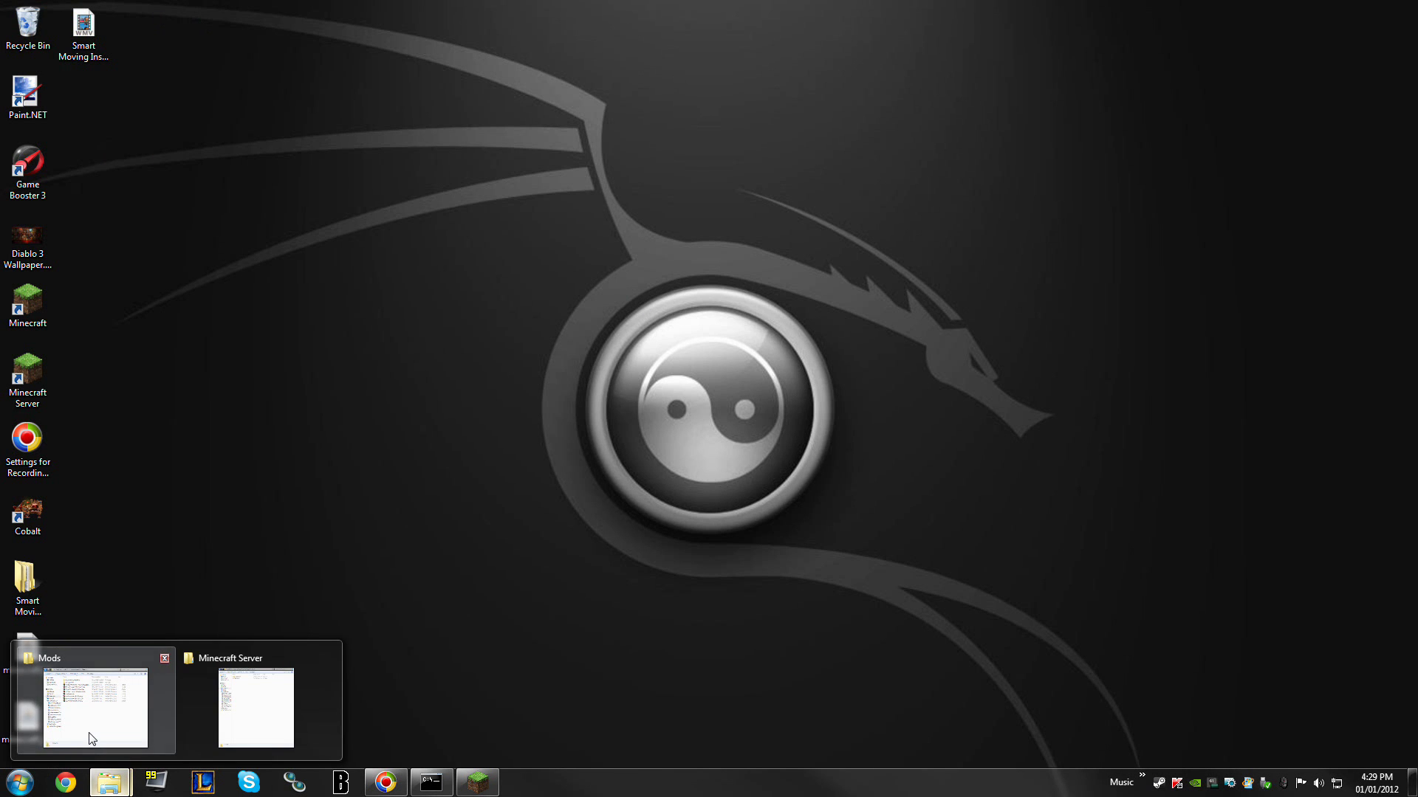
pyautogui.click(255, 707)
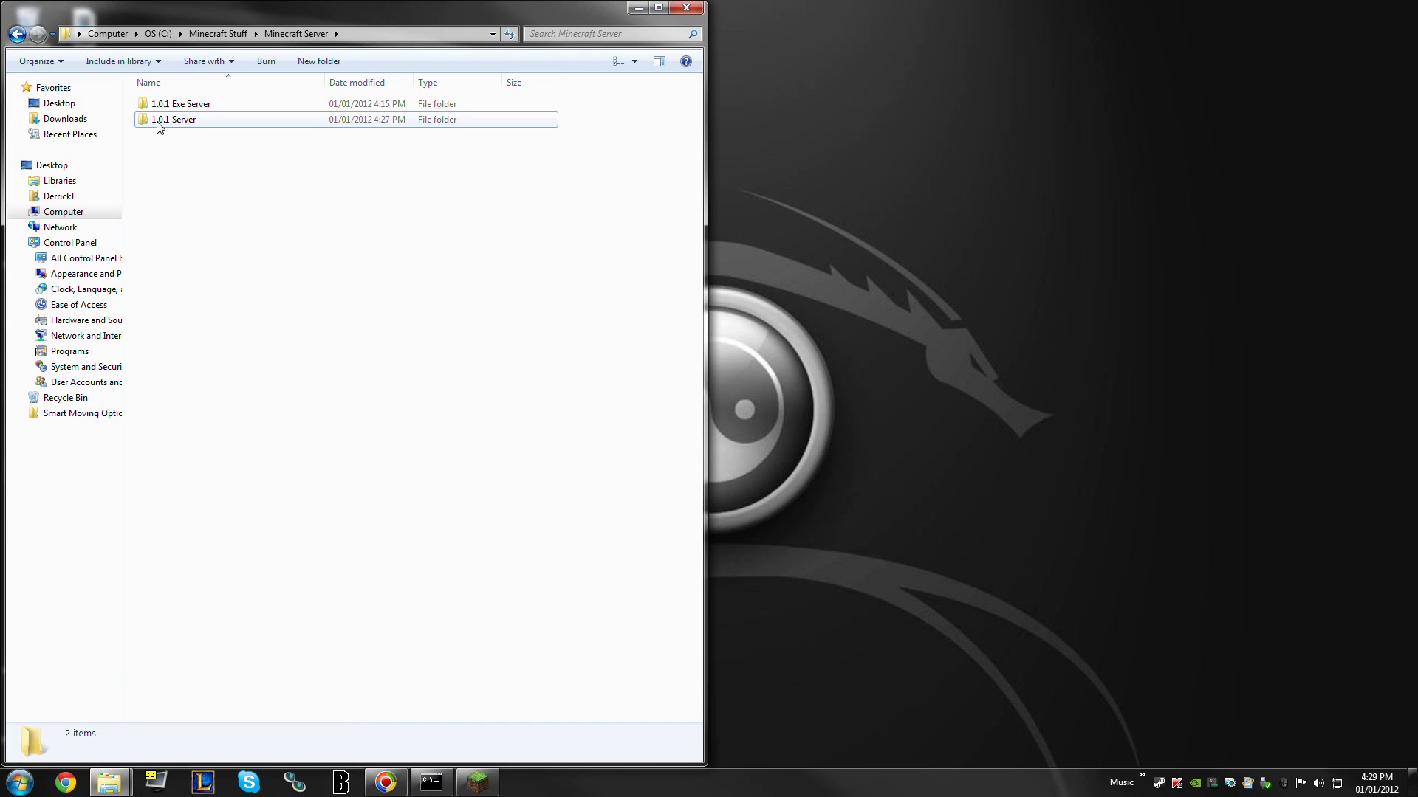
pyautogui.doubleClick(185, 104)
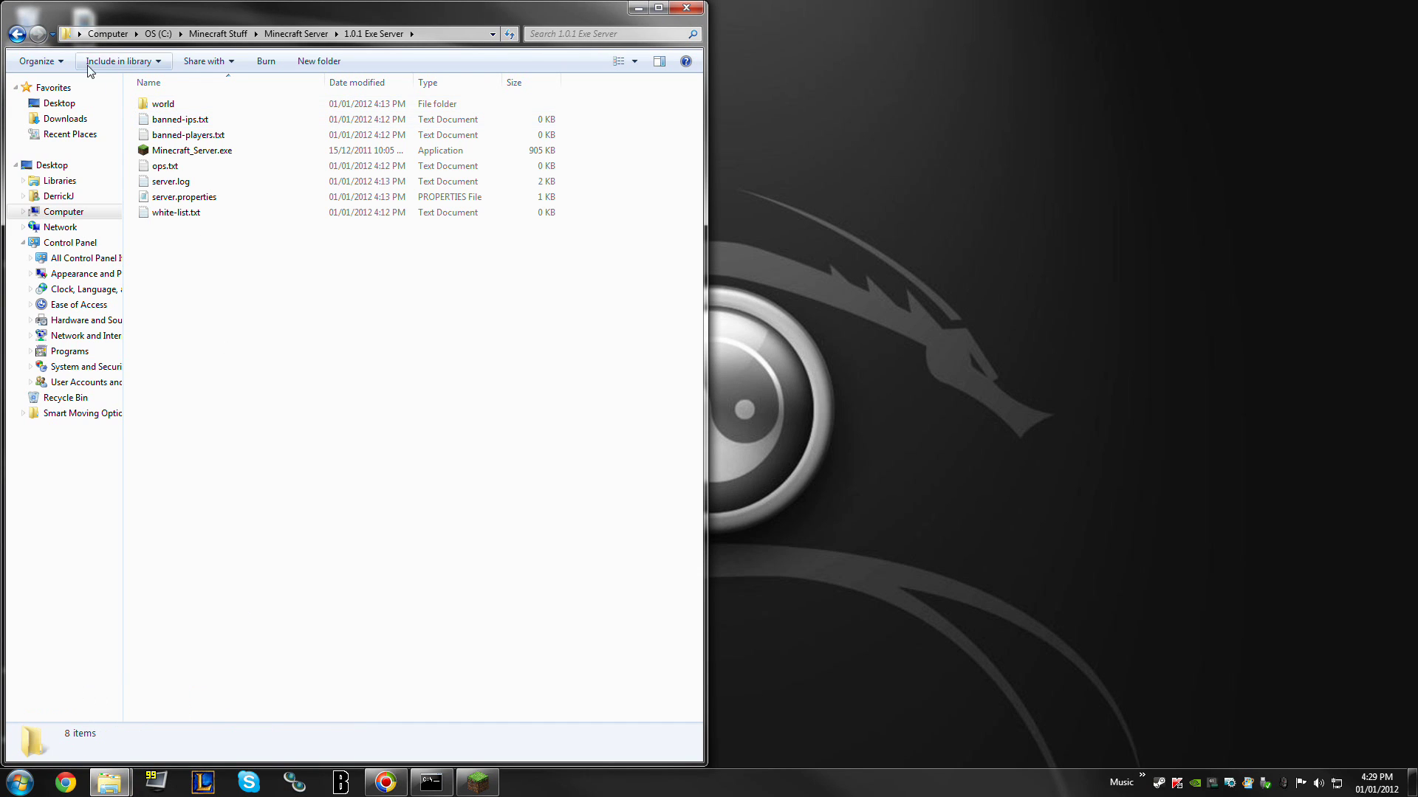
# Step: Rename Minecraft_Server.exe to Minecraft_Server.jar and accept the file extension change
pyautogui.click(205, 152)
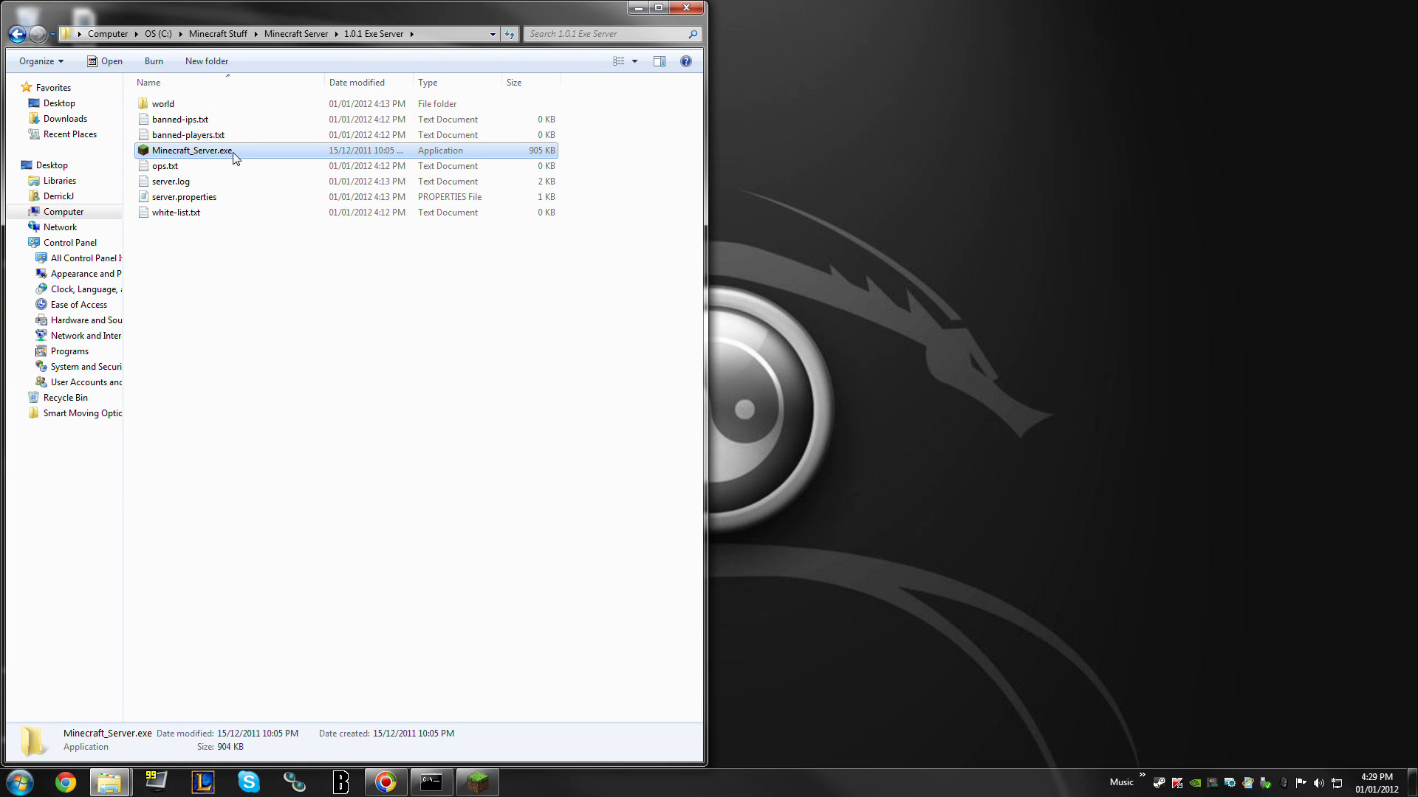
pyautogui.click(233, 151)
pyautogui.press('BackSpace')
pyautogui.press('BackSpace')
pyautogui.press('BackSpace')
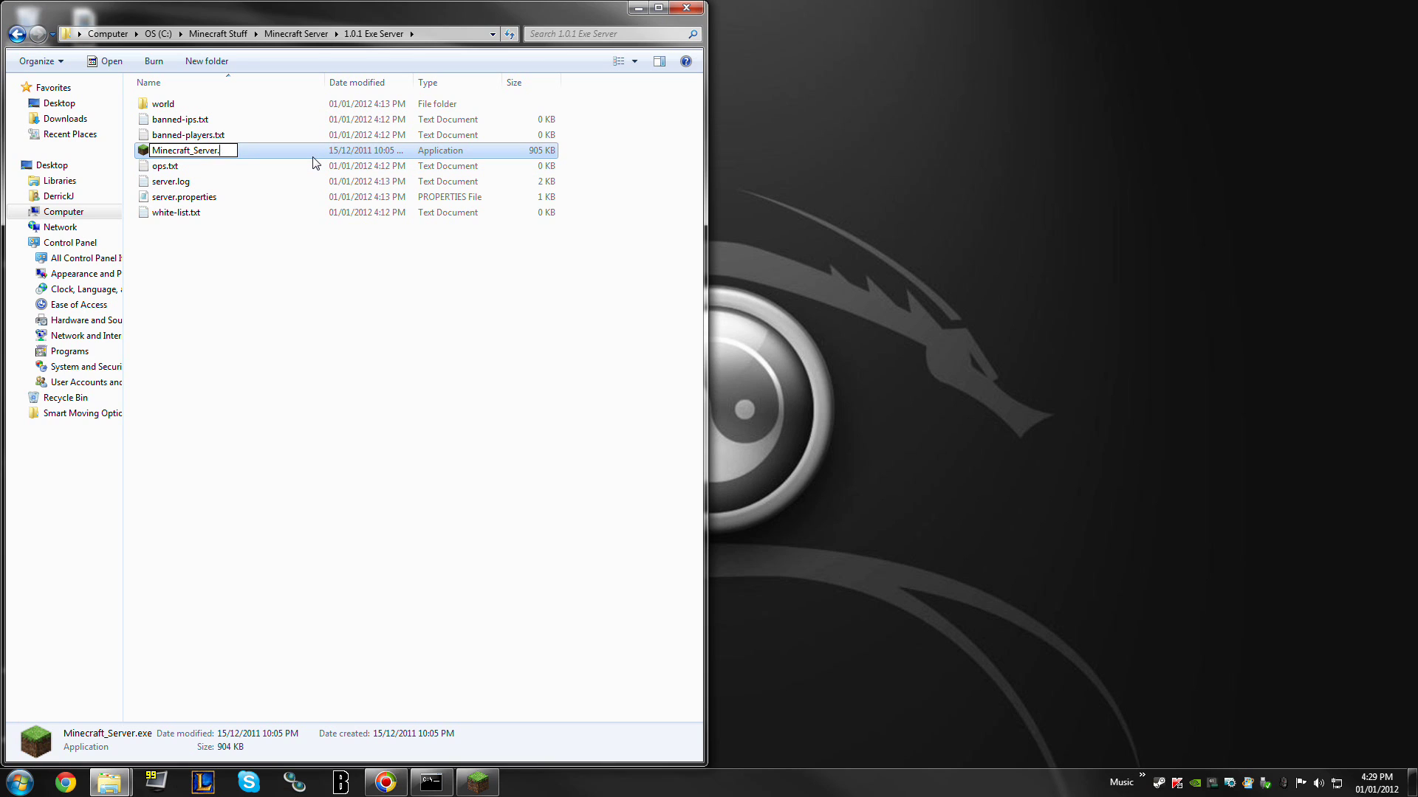
pyautogui.write('jar')
pyautogui.press('Return')
pyautogui.press('Return')
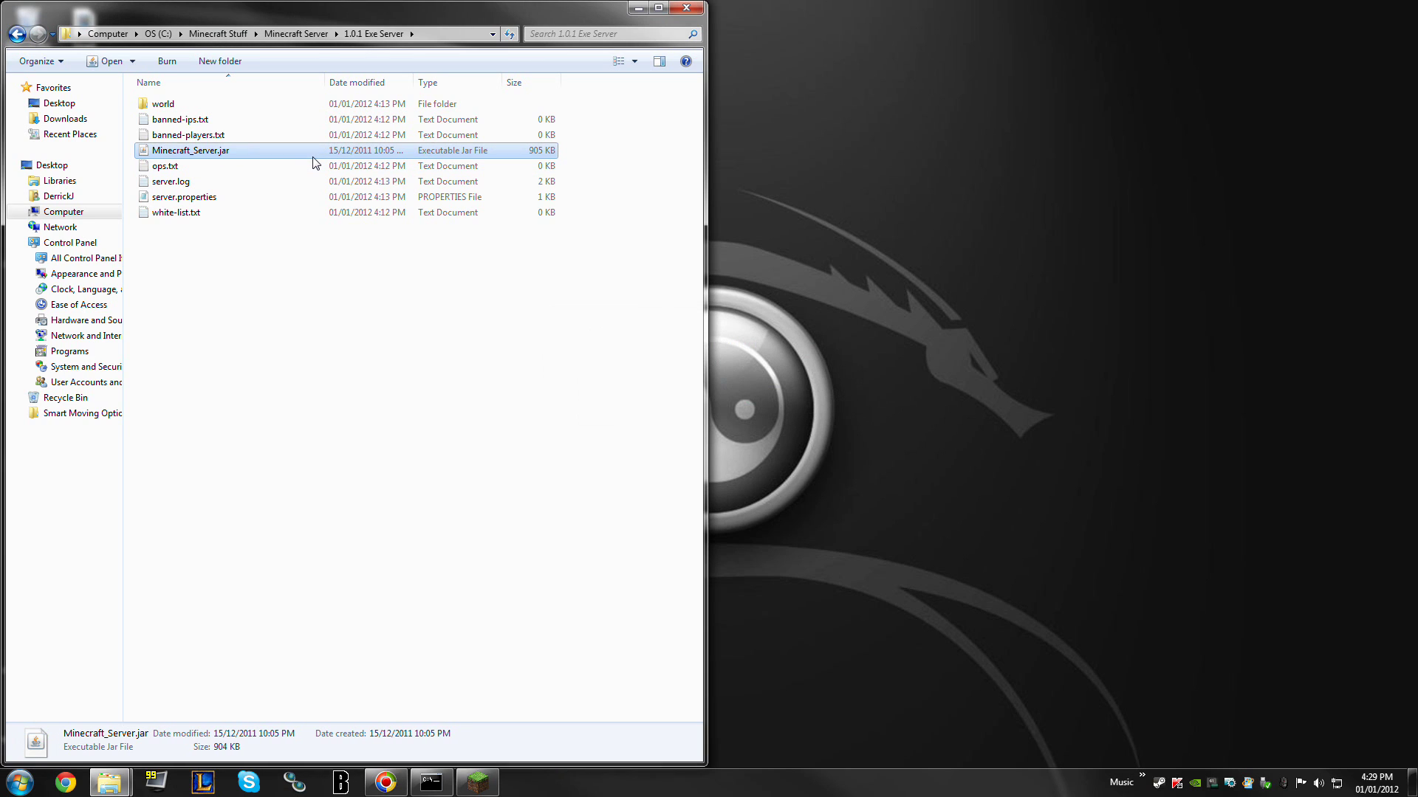
# Step: Rename the server file back to Minecraft_Server.exe and accept the extension change
pyautogui.press('F2')
pyautogui.click(238, 152)
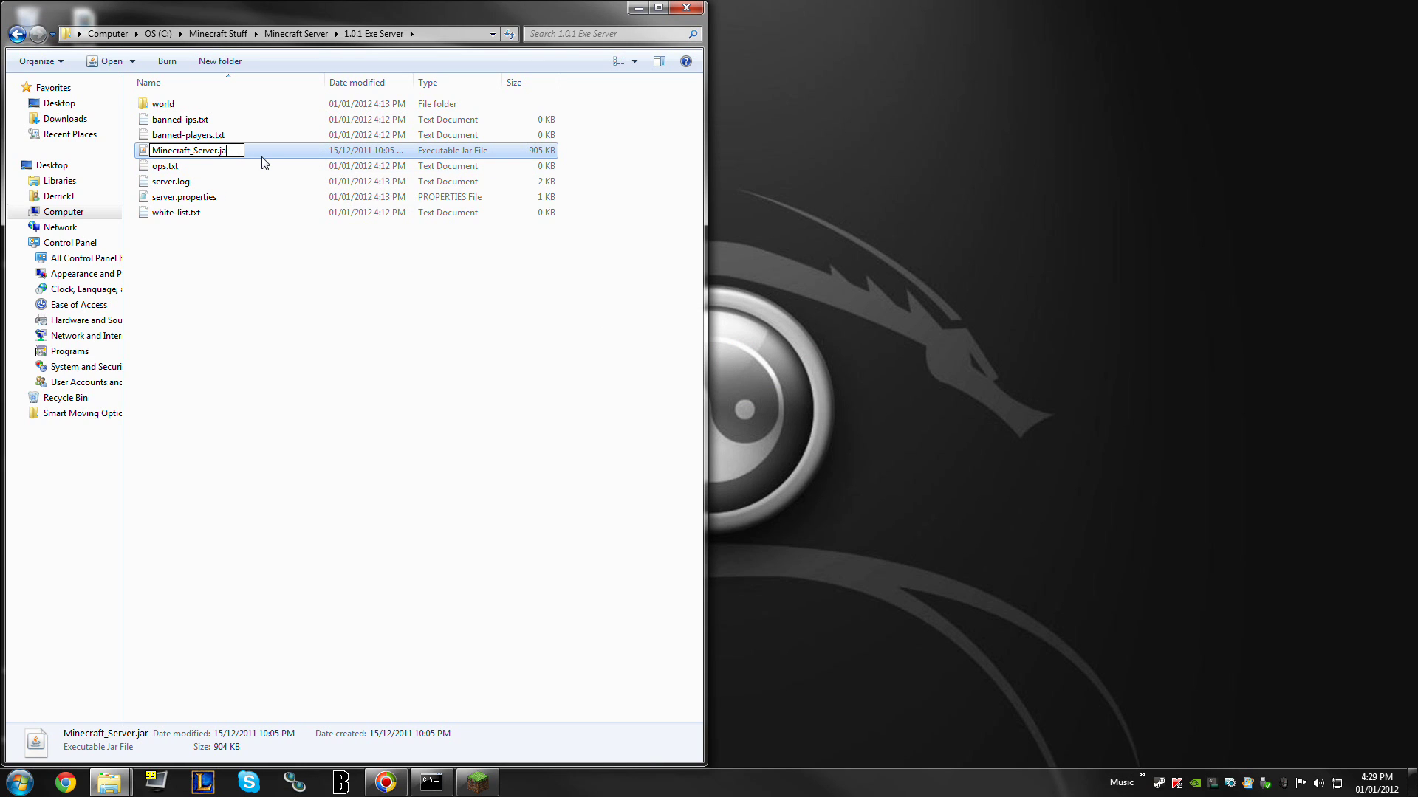
pyautogui.write('exe')
pyautogui.press('Return')
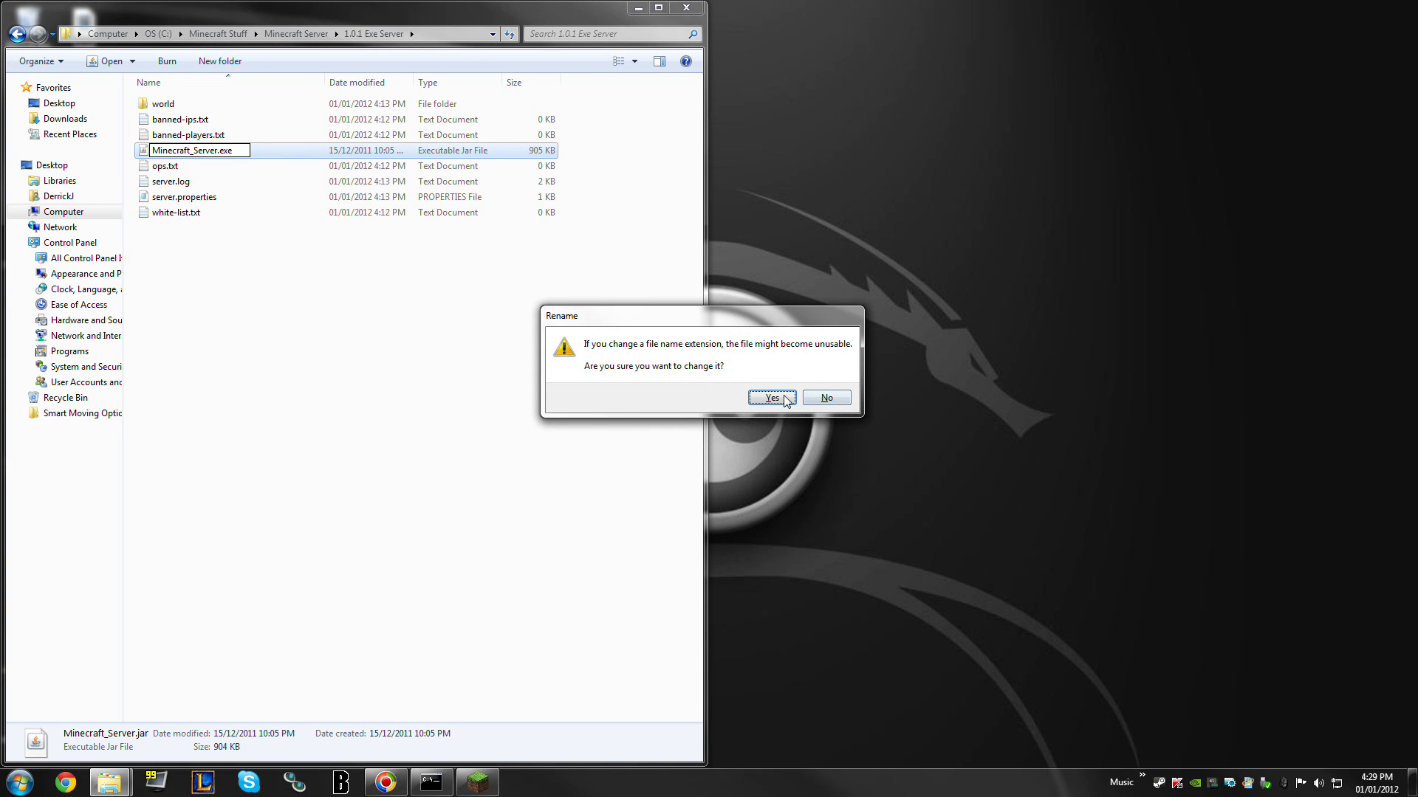
pyautogui.click(772, 398)
# Step: Open minecraft_server.jar from the 1.0.1 Server folder with WinRAR and dismiss the licence reminder
pyautogui.press('BackSpace')
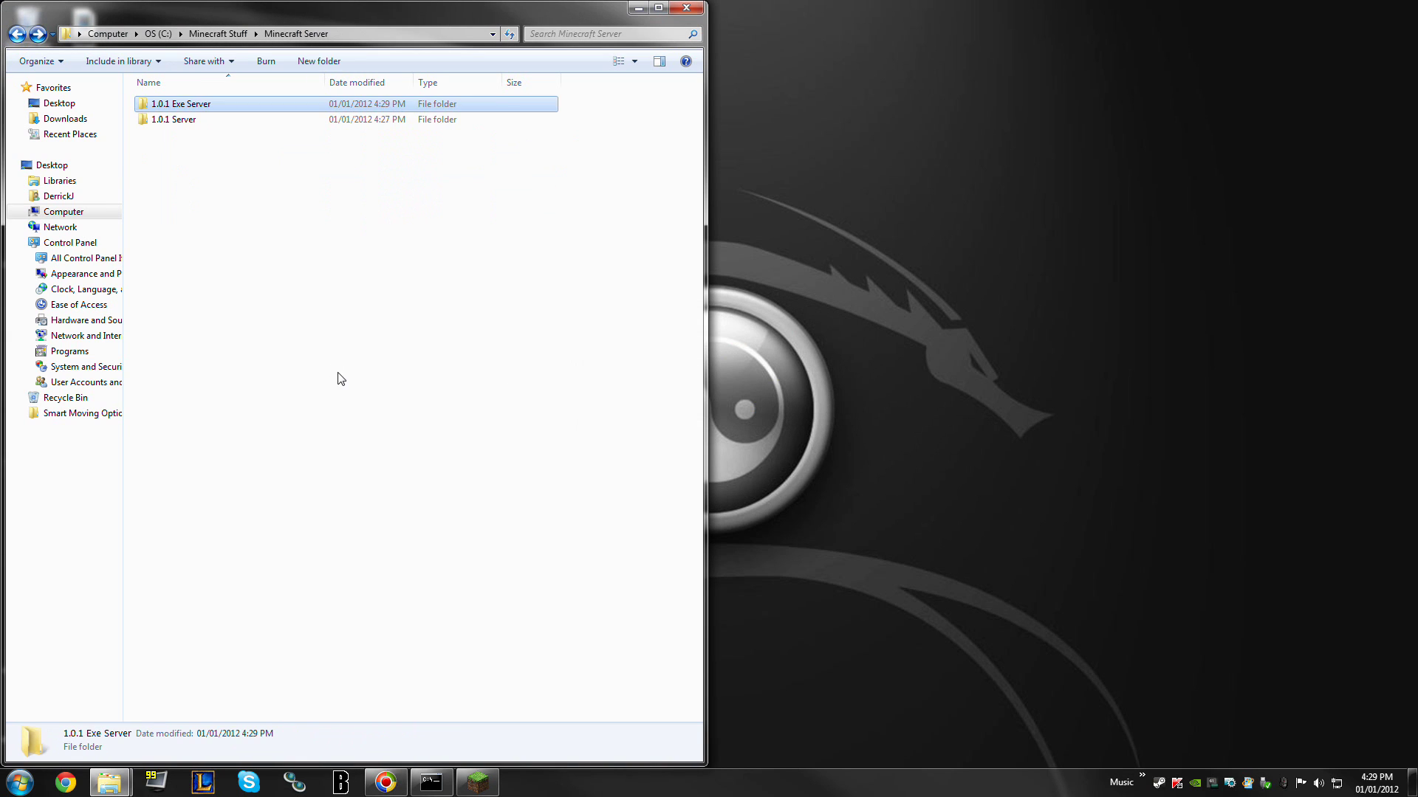
pyautogui.doubleClick(188, 121)
pyautogui.click(223, 153)
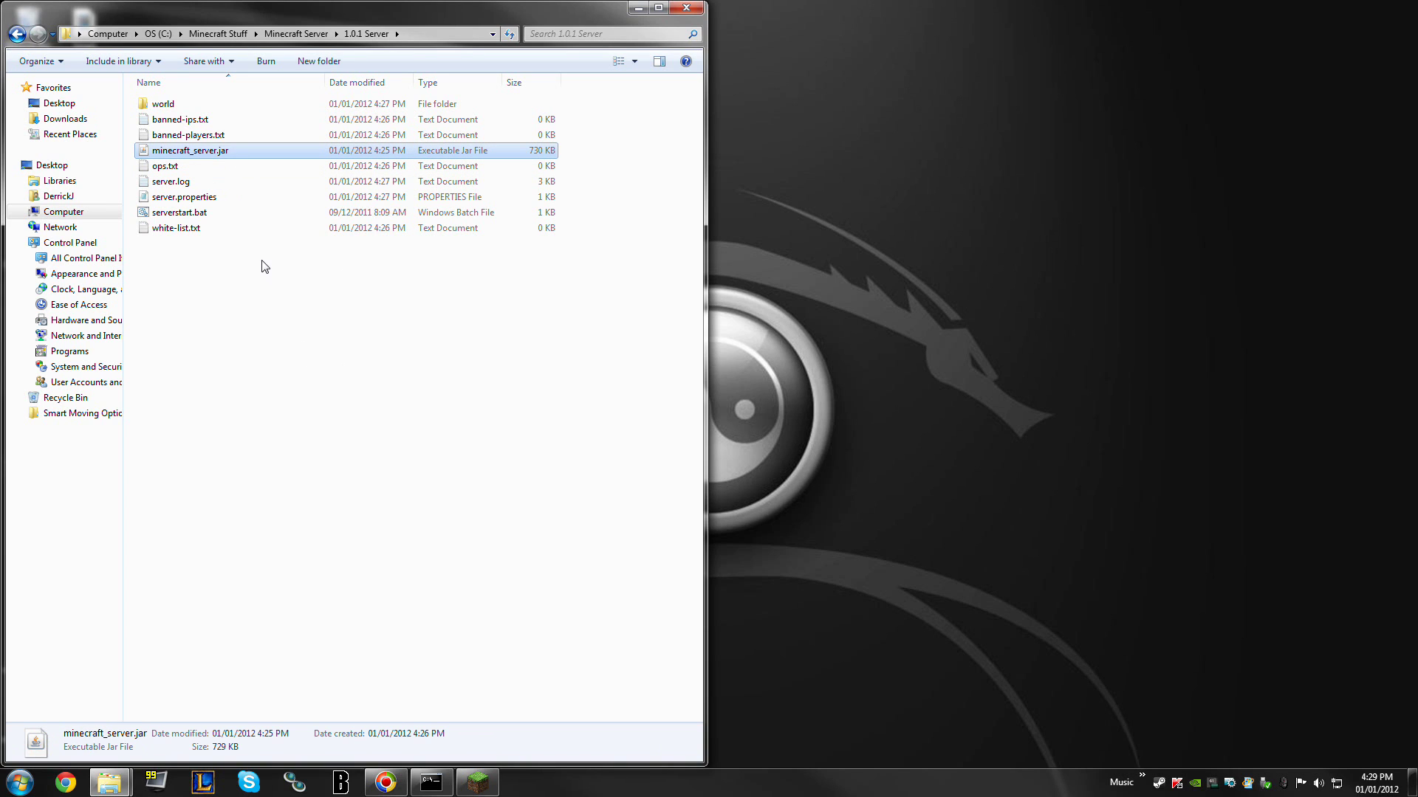
pyautogui.rightClick(199, 150)
pyautogui.moveTo(289, 236)
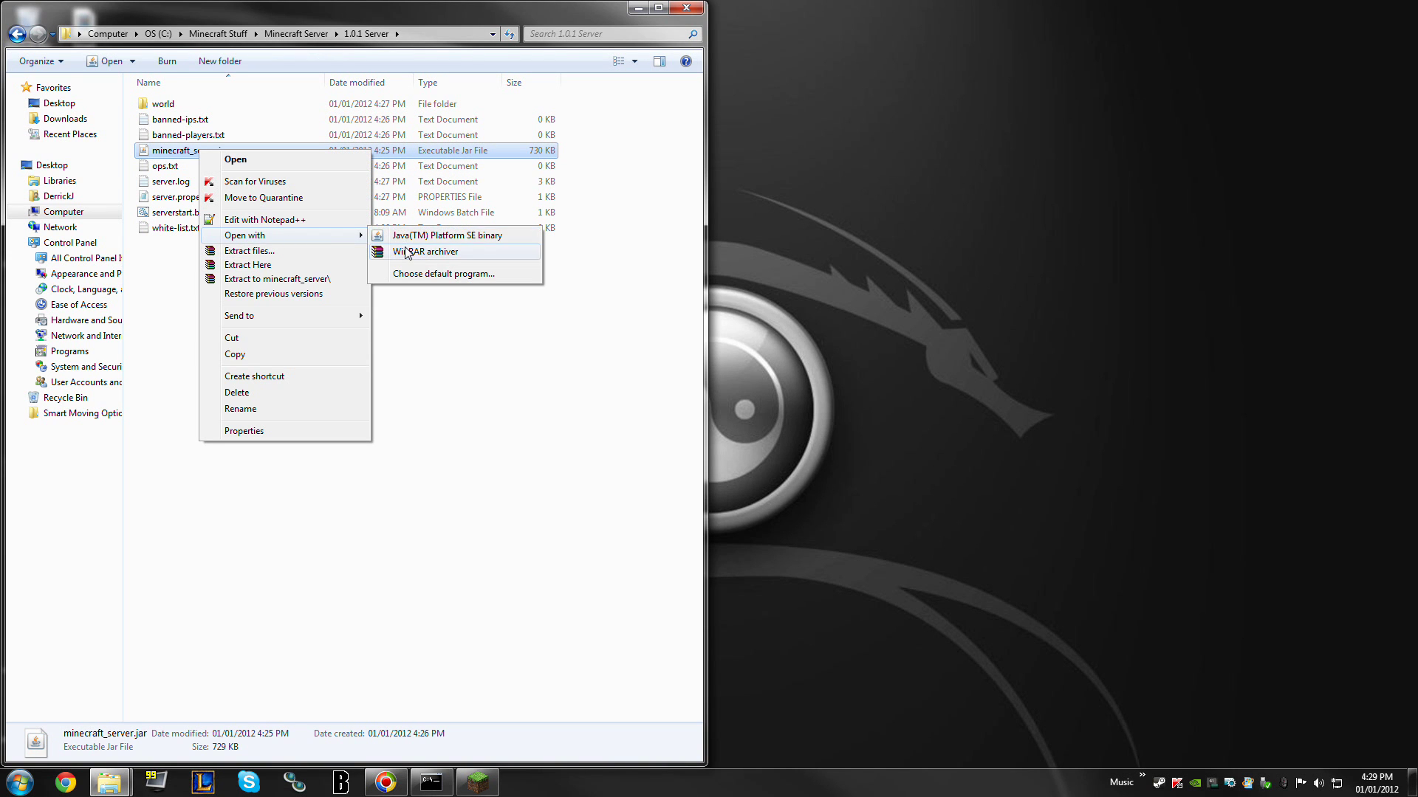
pyautogui.click(405, 252)
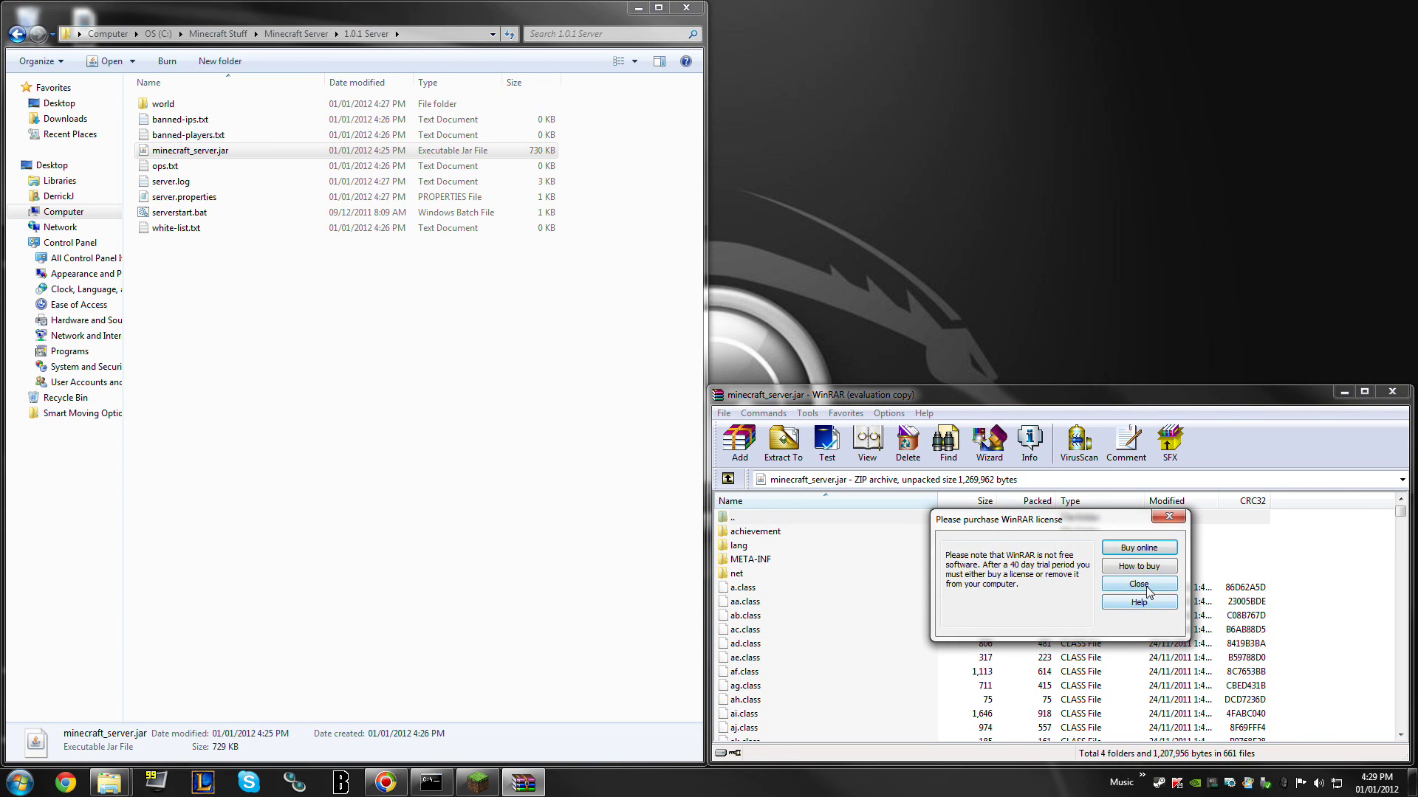
pyautogui.click(1138, 584)
# Step: Arrange the minecraft_server.jar archive window and the Mods folder window side by side
pyautogui.moveTo(1107, 394); pyautogui.dragTo(0, 255)
pyautogui.moveTo(150, 750)
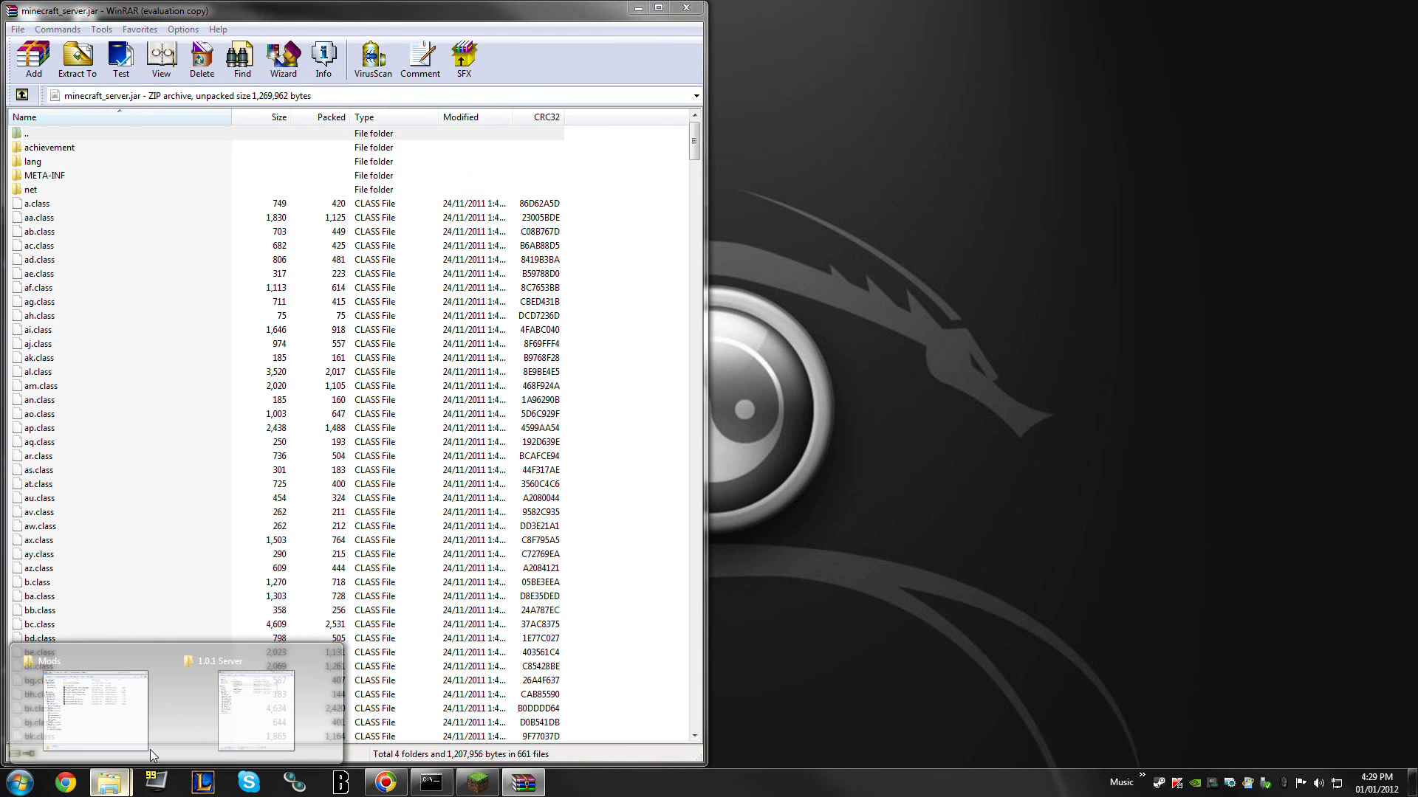
pyautogui.click(257, 709)
pyautogui.moveTo(109, 781)
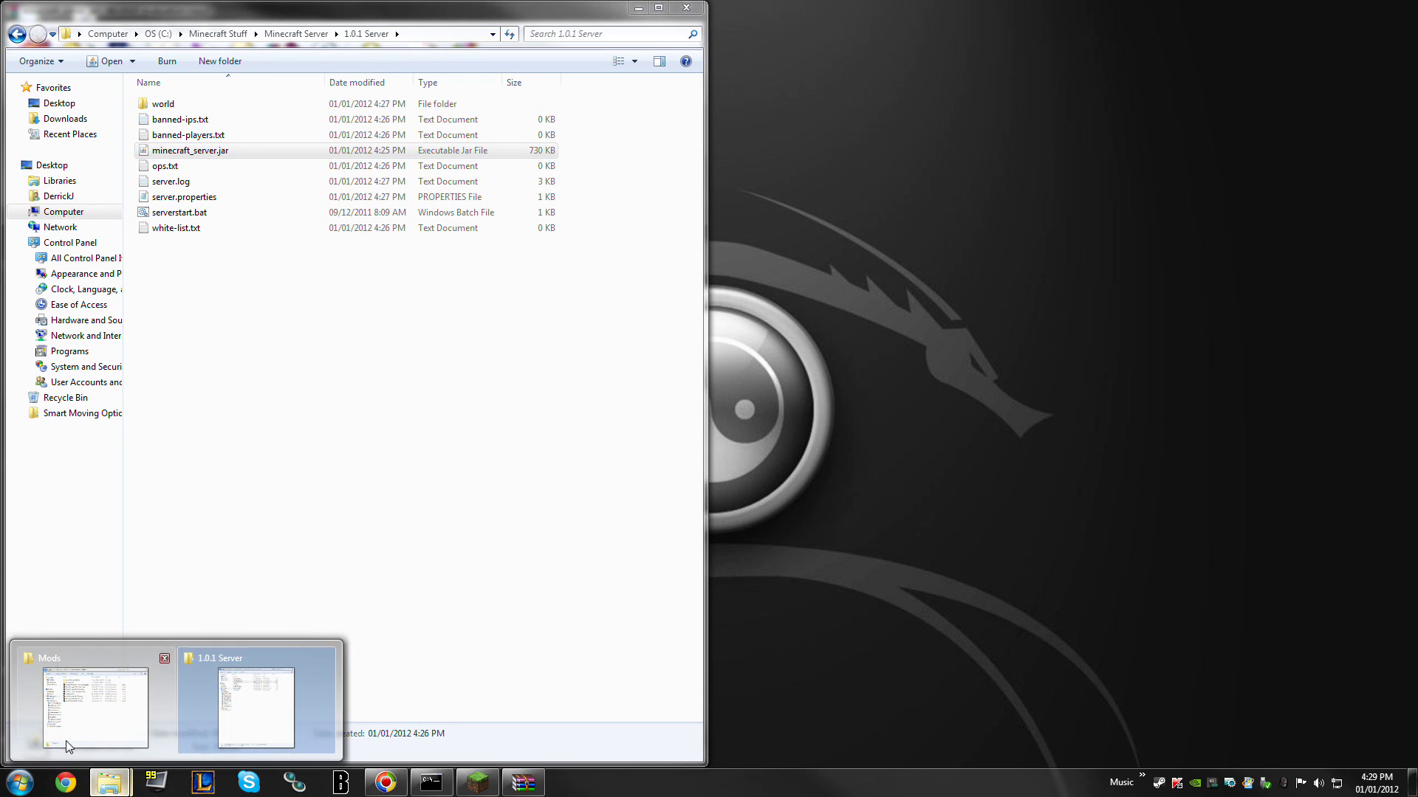
pyautogui.click(68, 746)
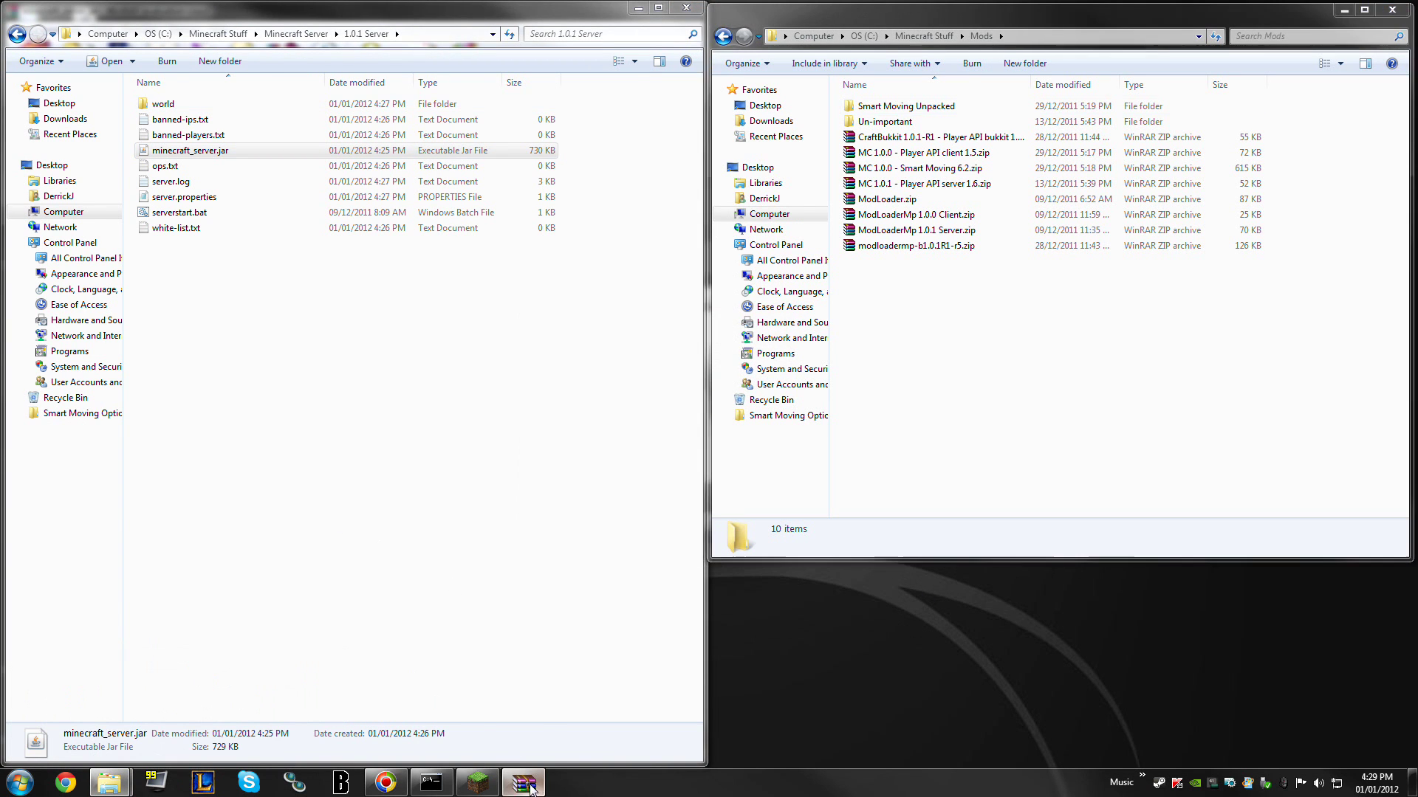
pyautogui.click(531, 785)
pyautogui.click(902, 370)
pyautogui.click(41, 164)
pyautogui.click(1020, 338)
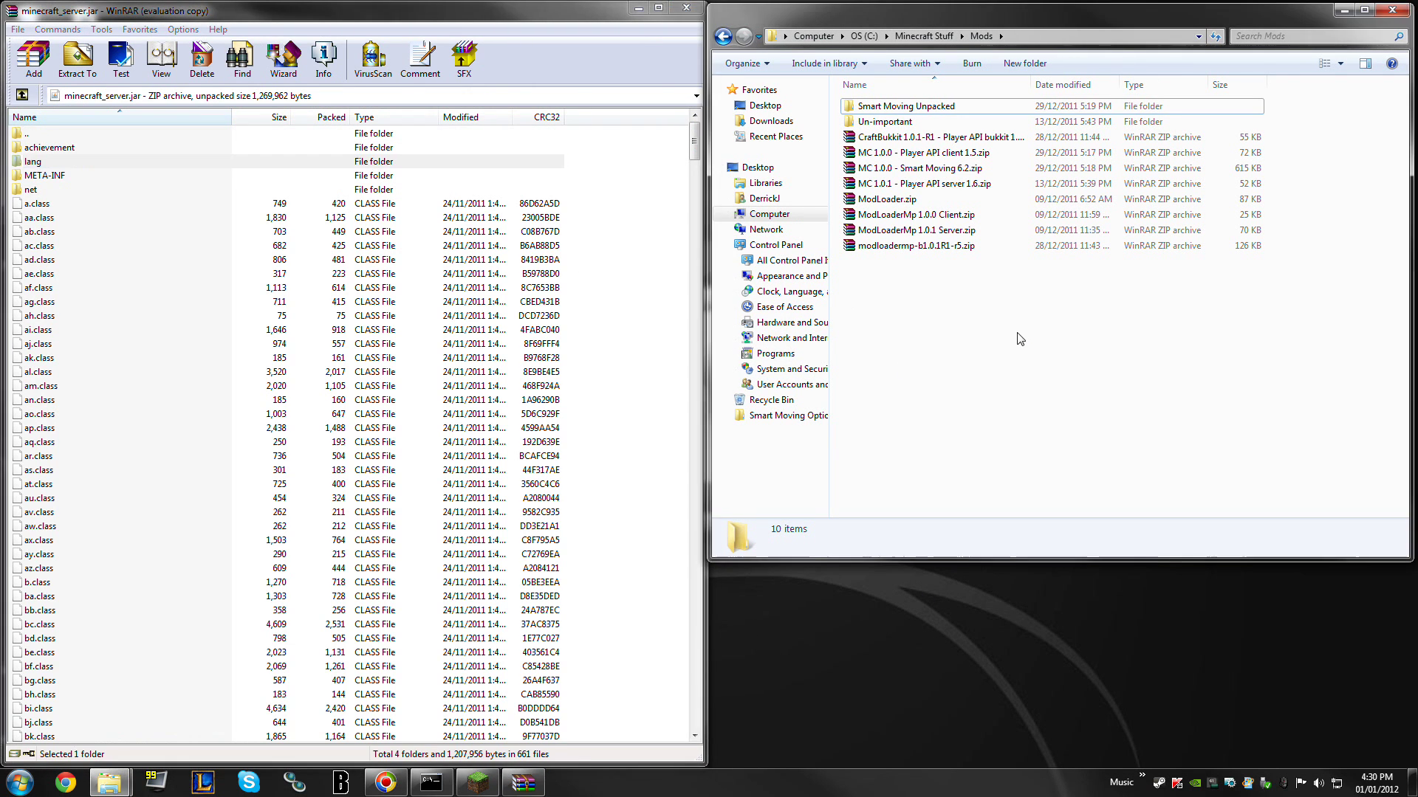
# Step: Add all files from ModLoaderMp 1.0.1 Server.zip, including the net folder, to minecraft_server.jar and close the mod archive
pyautogui.click(939, 232)
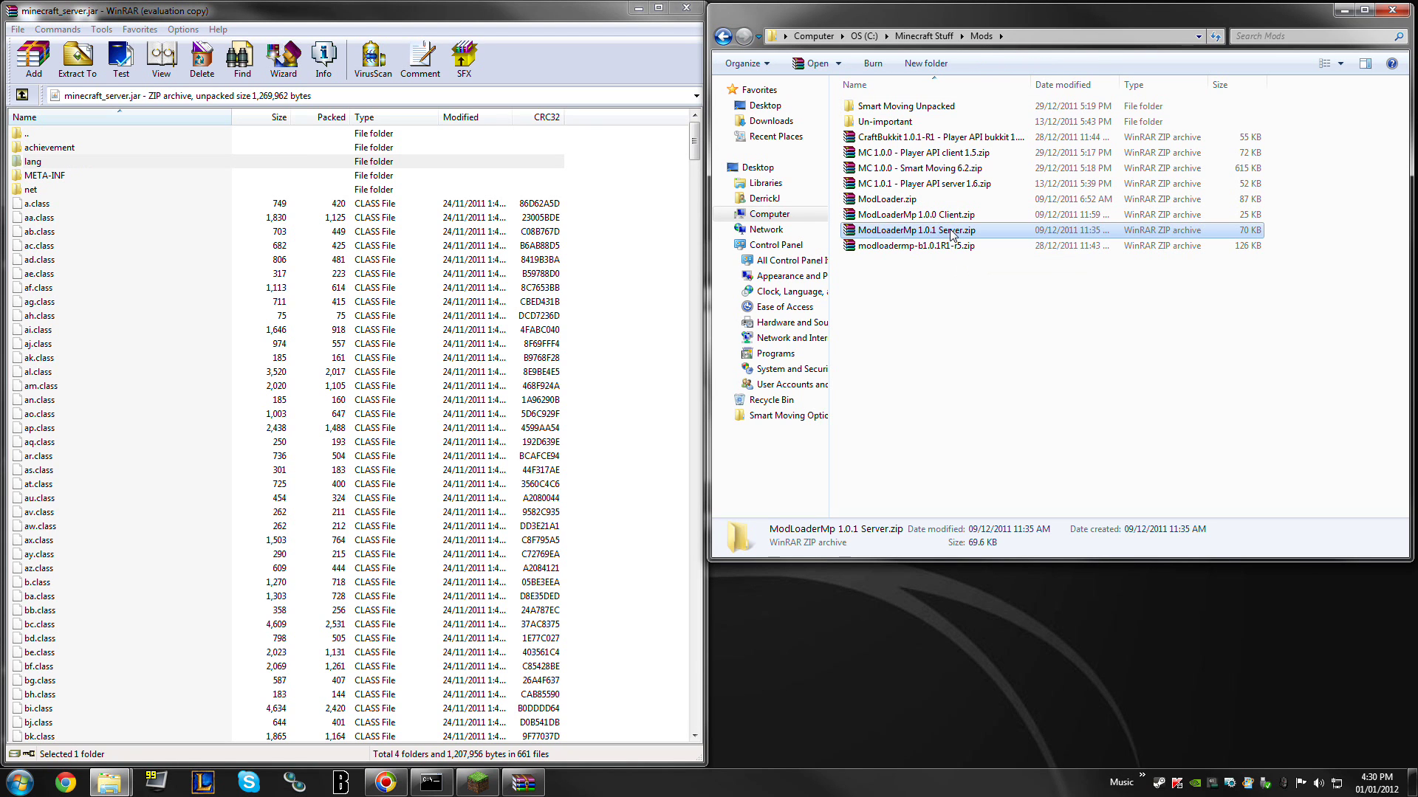
pyautogui.doubleClick(952, 232)
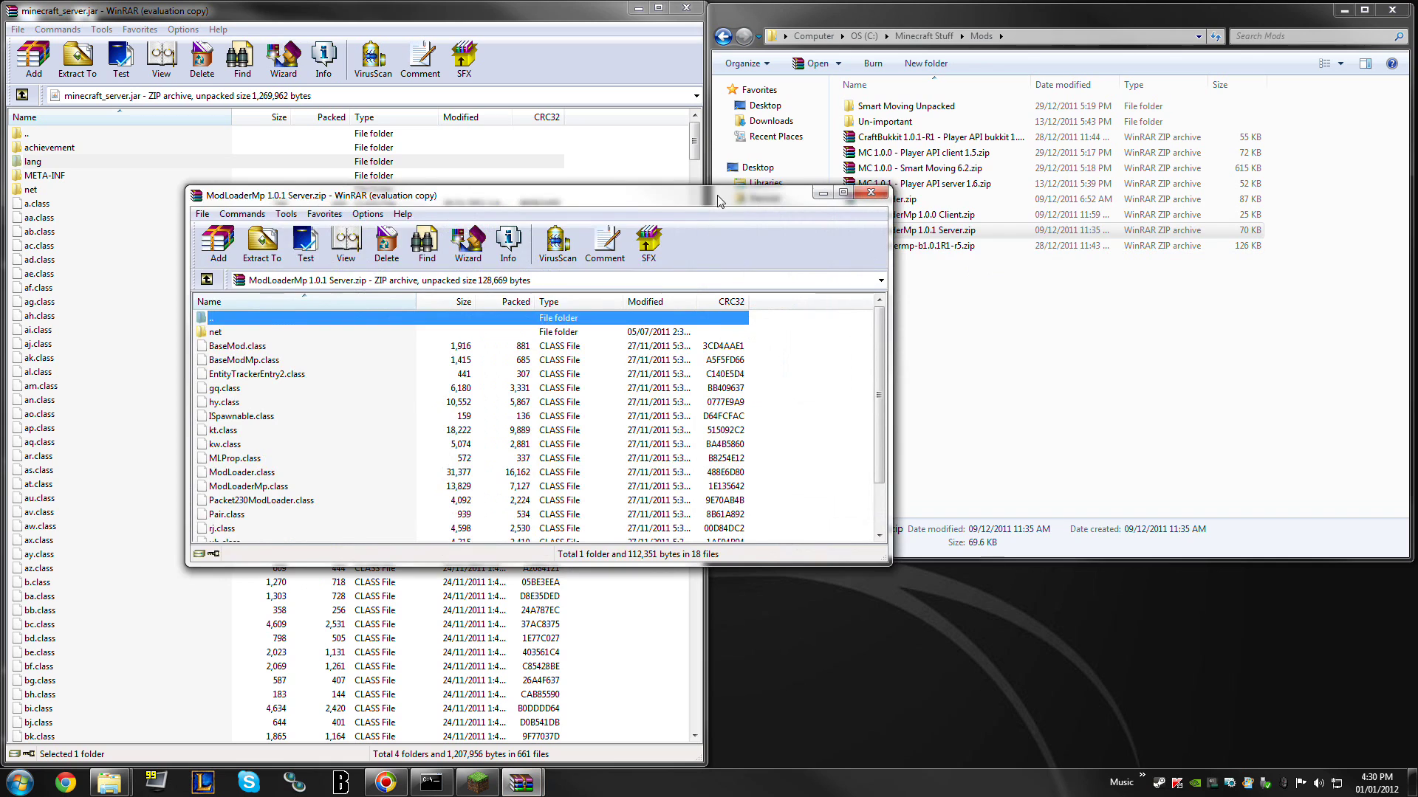
pyautogui.click(832, 367)
pyautogui.click(267, 332)
pyautogui.scroll(-2, 532, 511)
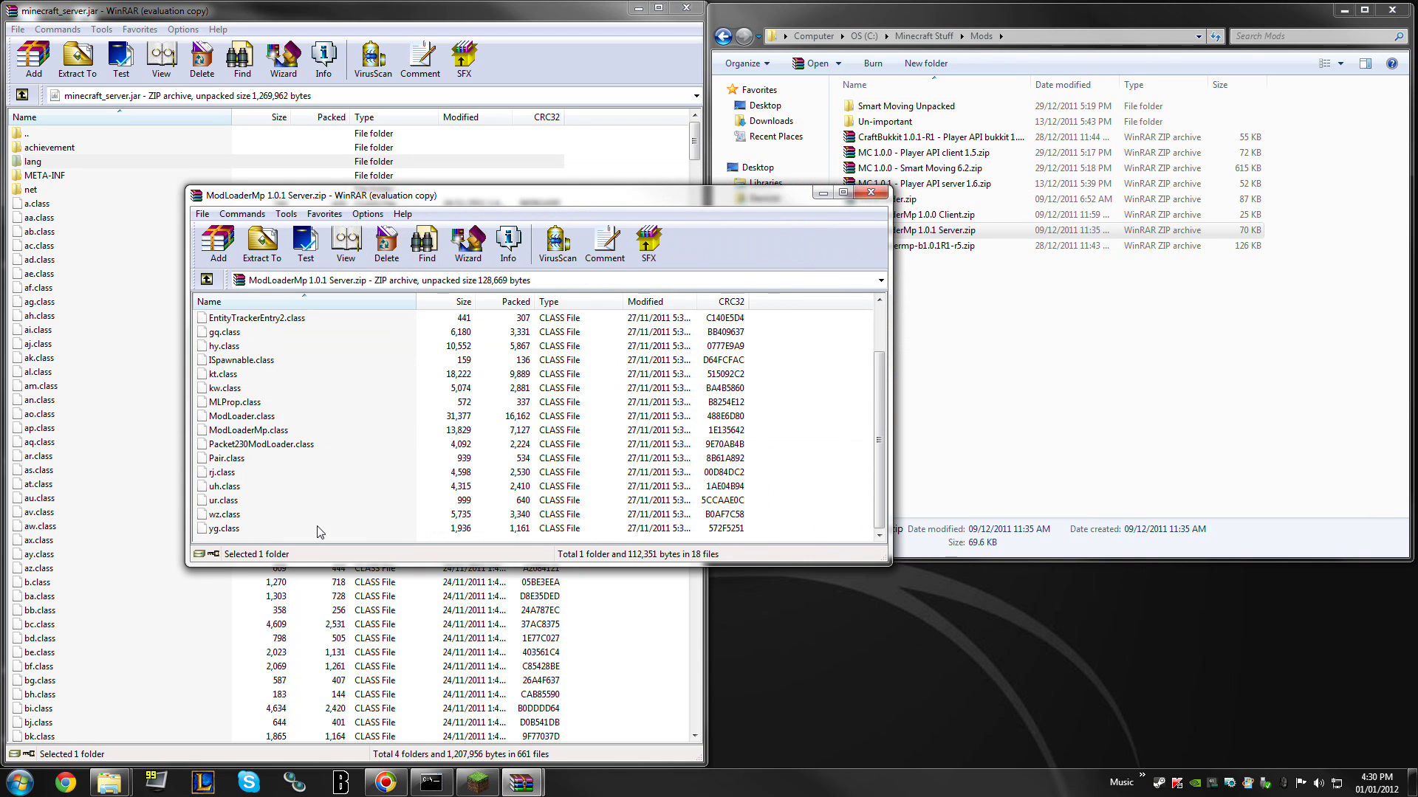
pyautogui.keyDown('shift'); pyautogui.click(230, 529); pyautogui.keyUp('shift')
pyautogui.moveTo(92, 488); pyautogui.dragTo(94, 483)
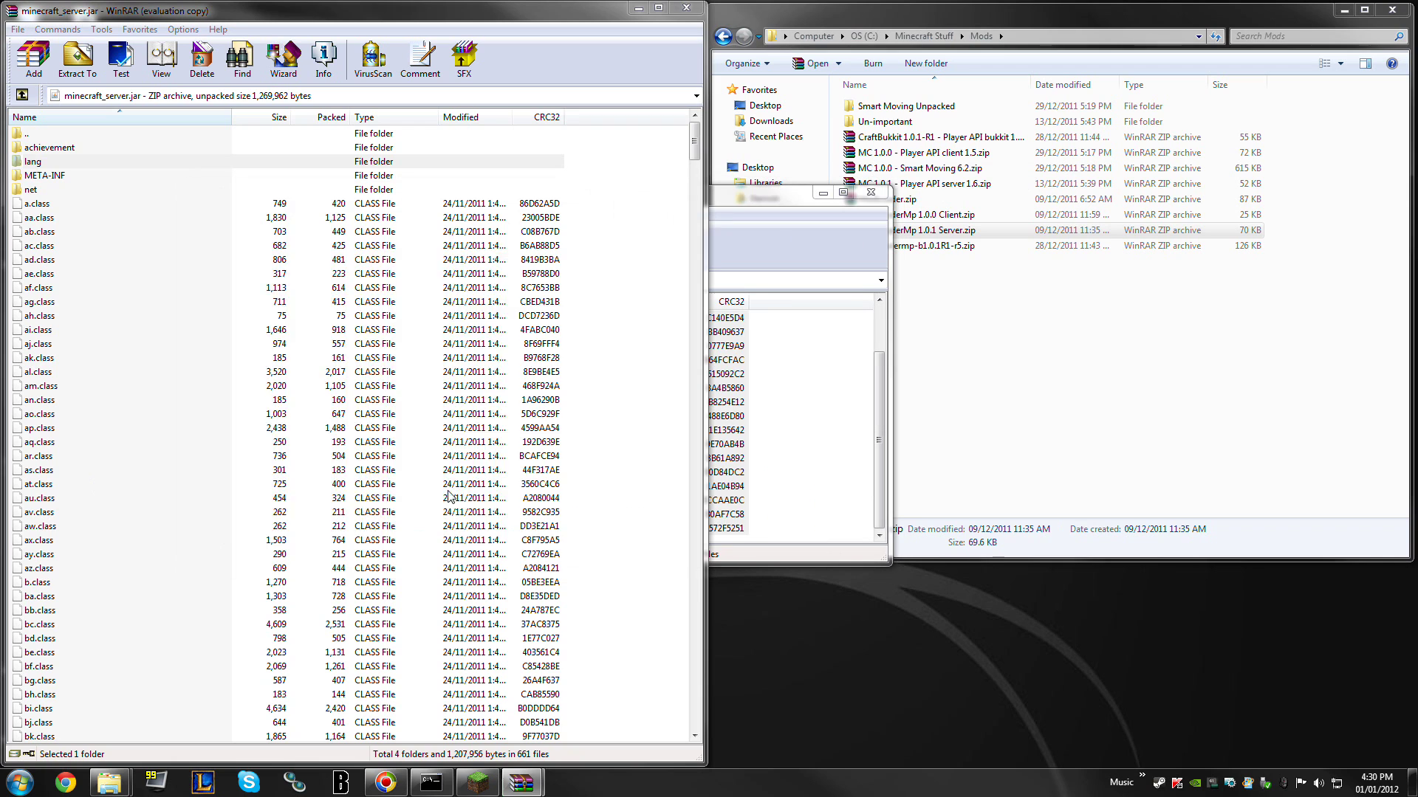
pyautogui.click(361, 517)
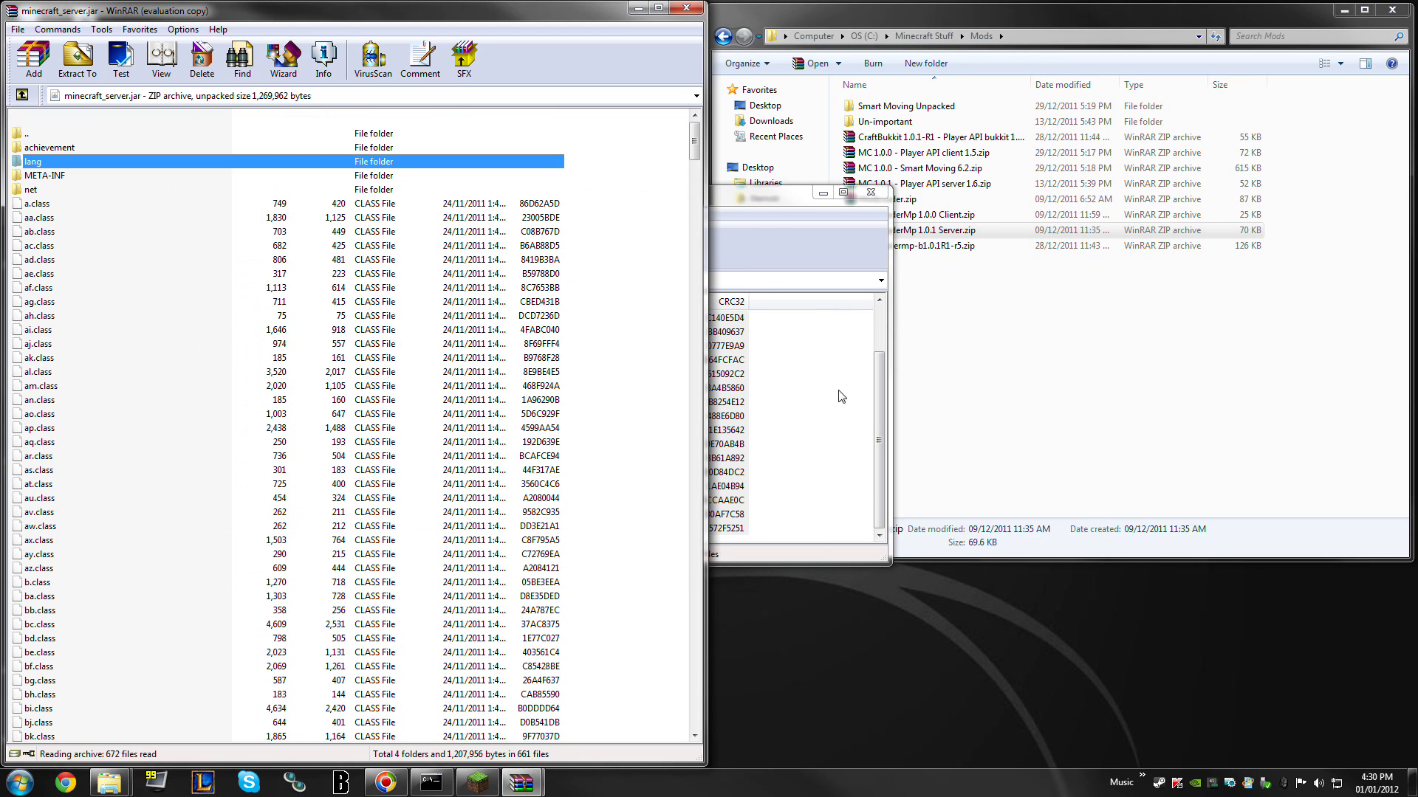
pyautogui.click(838, 412)
pyautogui.click(867, 194)
pyautogui.click(993, 399)
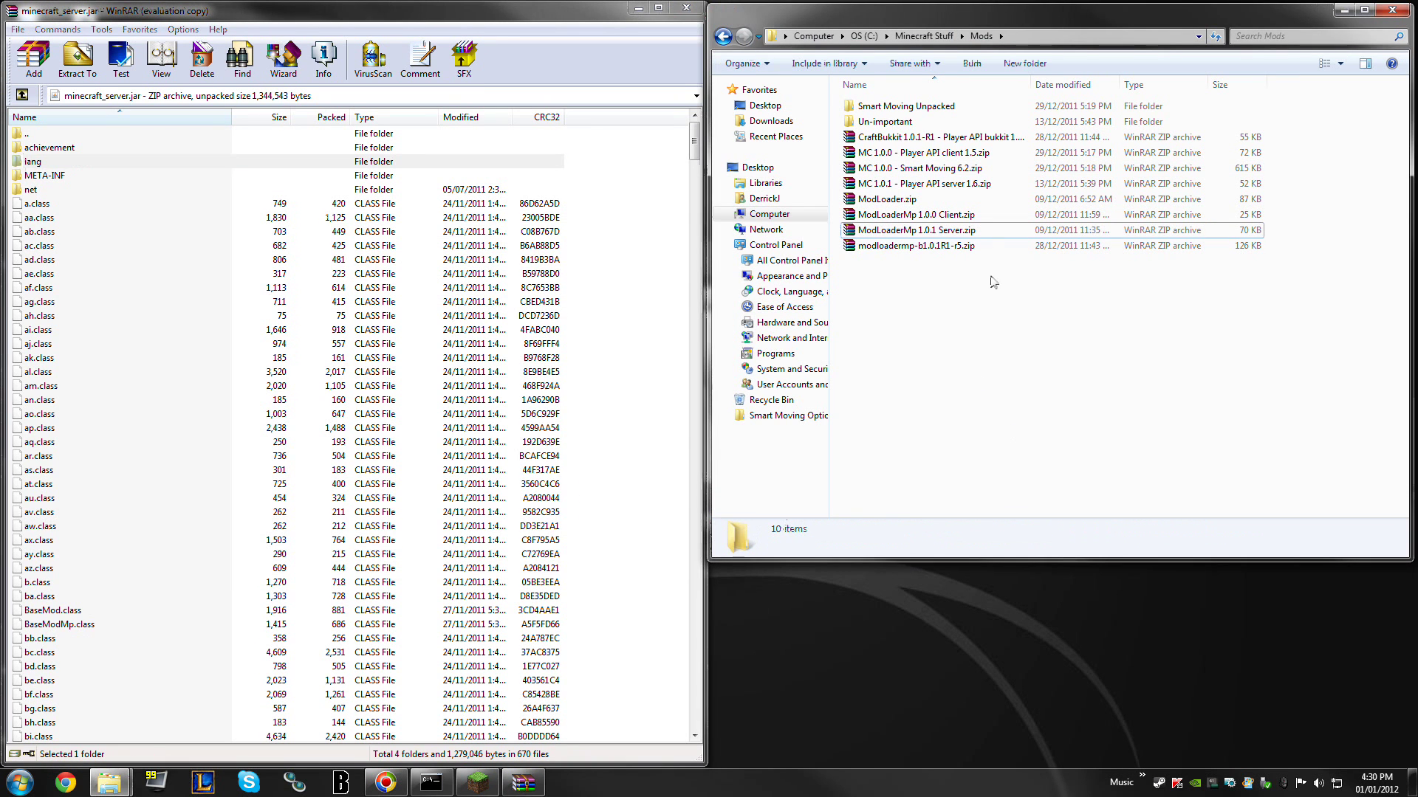
# Step: Open MC 1.0.1 - Player API server 1.6.zip, dismiss the licence reminder and position its window beside the minecraft_server.jar file list
pyautogui.click(934, 183)
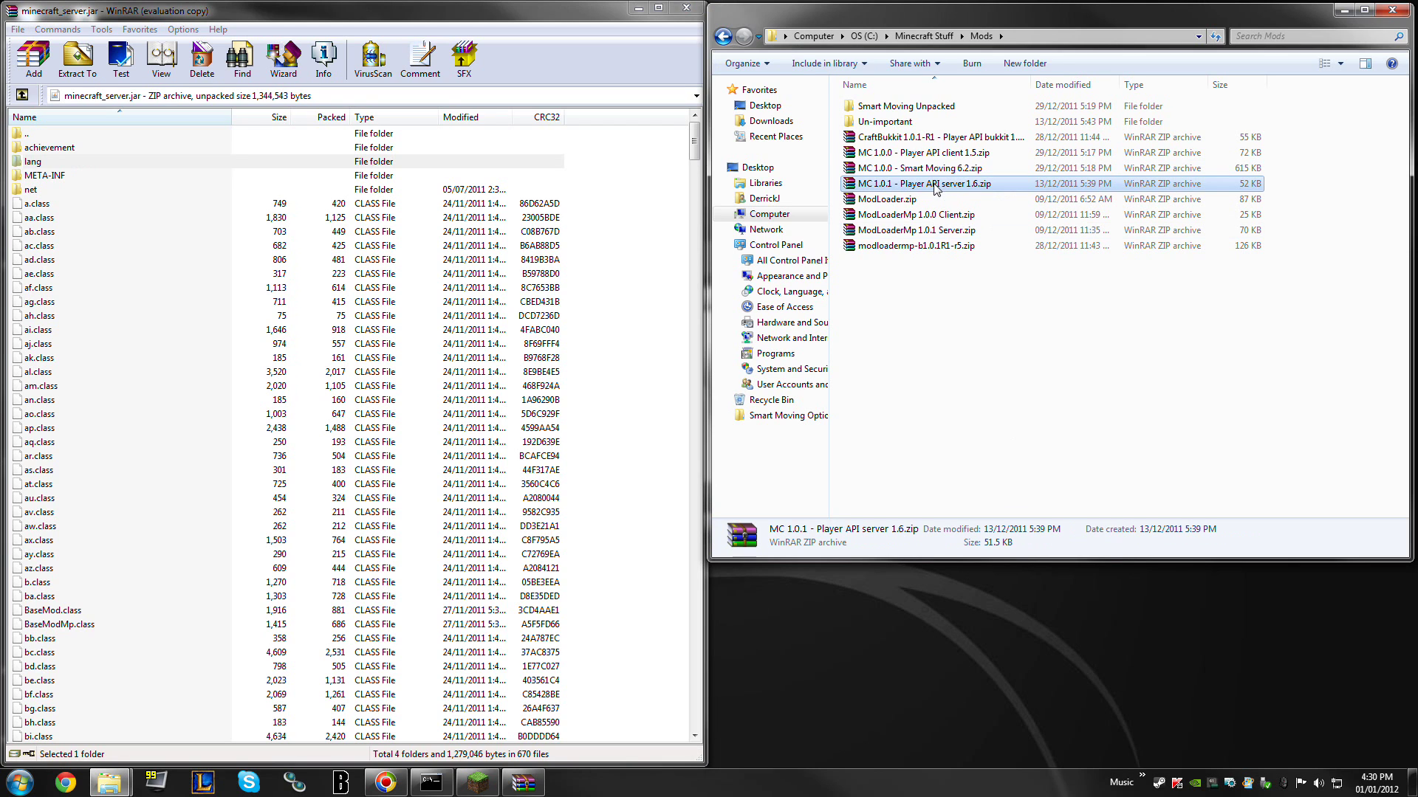
pyautogui.click(637, 279)
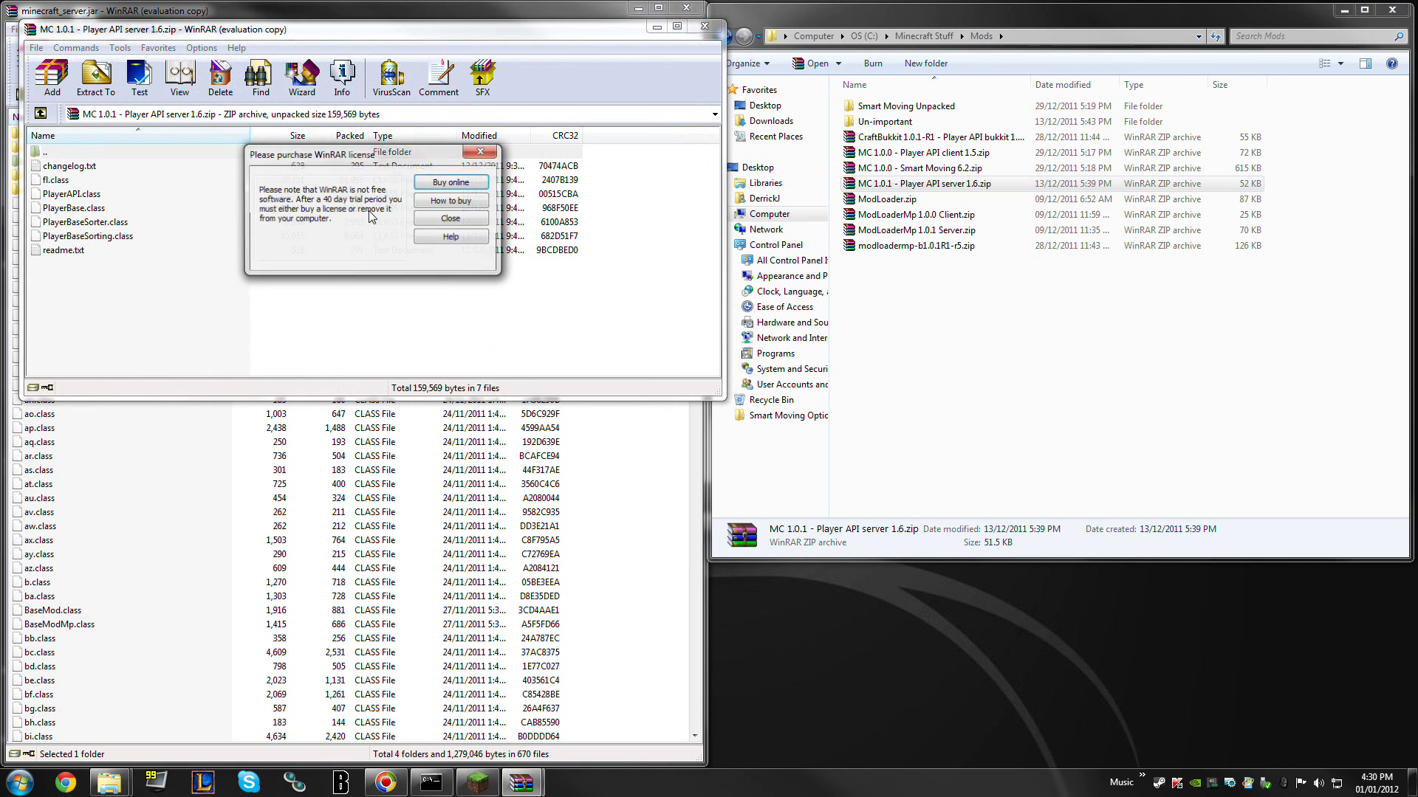
pyautogui.click(451, 222)
pyautogui.moveTo(415, 38); pyautogui.dragTo(887, 71)
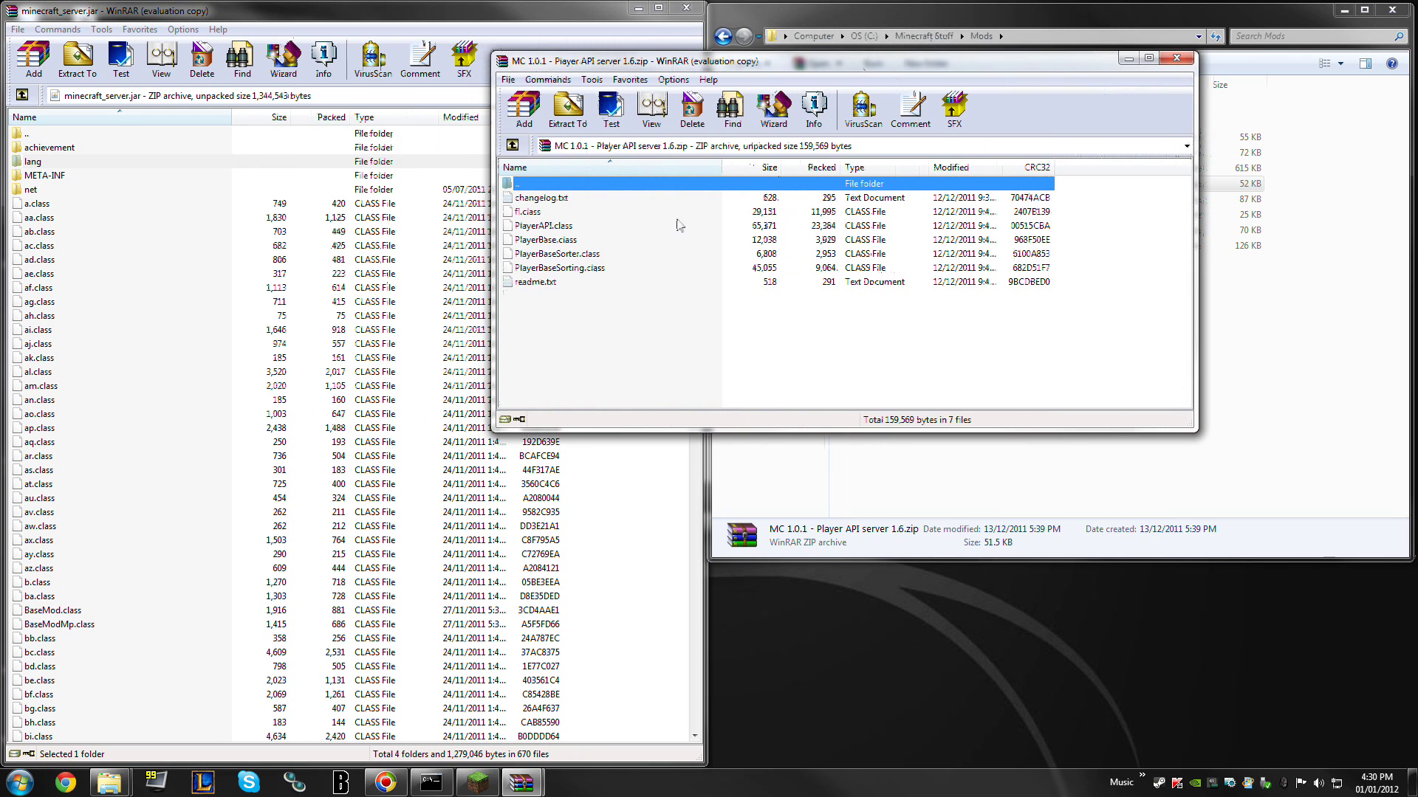
# Step: Add fl.class through PlayerBaseSorting.class from the Player API archive to minecraft_server.jar and close the Player API archive
pyautogui.click(534, 212)
pyautogui.keyDown('shift'); pyautogui.click(578, 268); pyautogui.keyUp('shift')
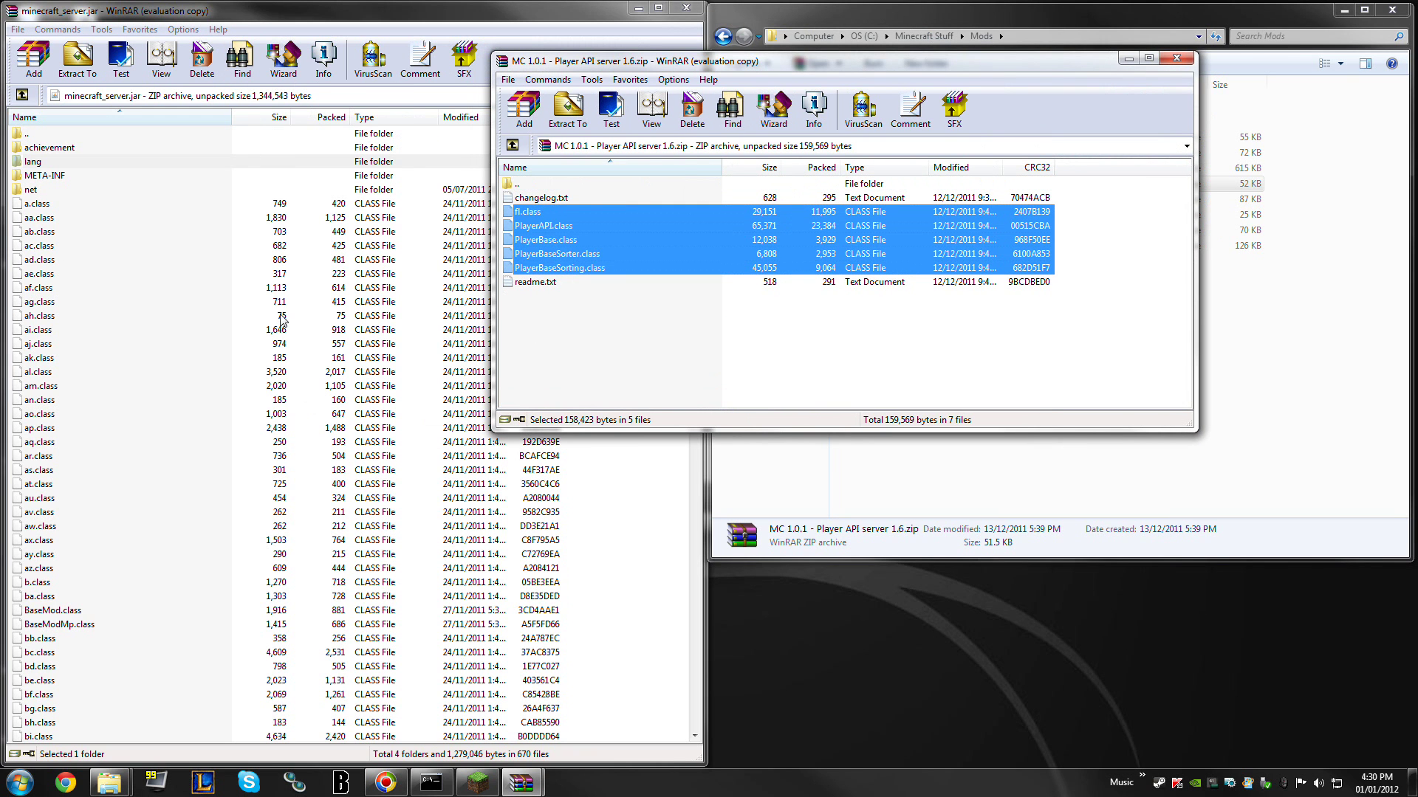
pyautogui.moveTo(281, 319); pyautogui.dragTo(336, 329)
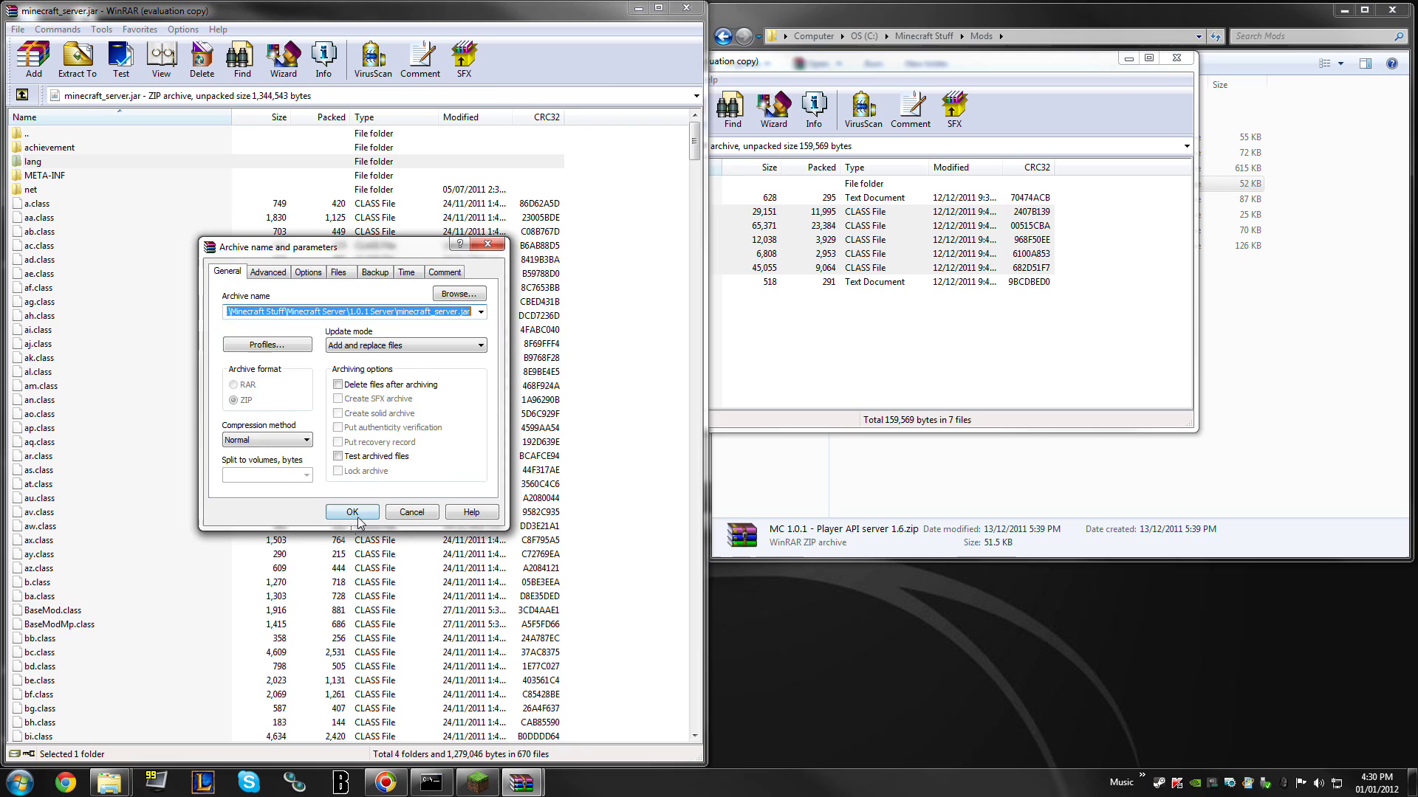
pyautogui.click(352, 512)
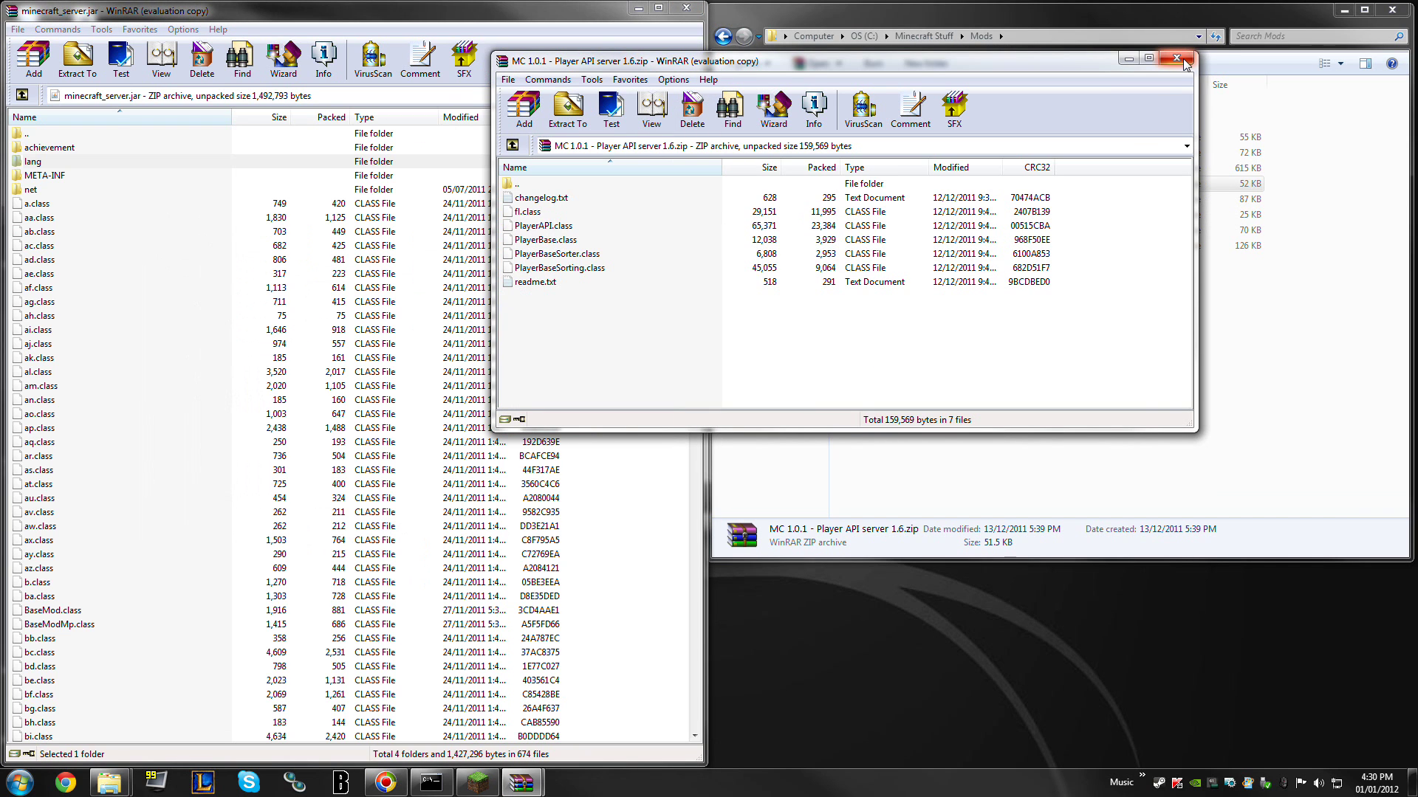
pyautogui.click(1184, 62)
# Step: Open SmartMoving Server for ModLoaderMp.zip from the Smart Moving Unpacked folder and dismiss the licence reminder
pyautogui.doubleClick(886, 108)
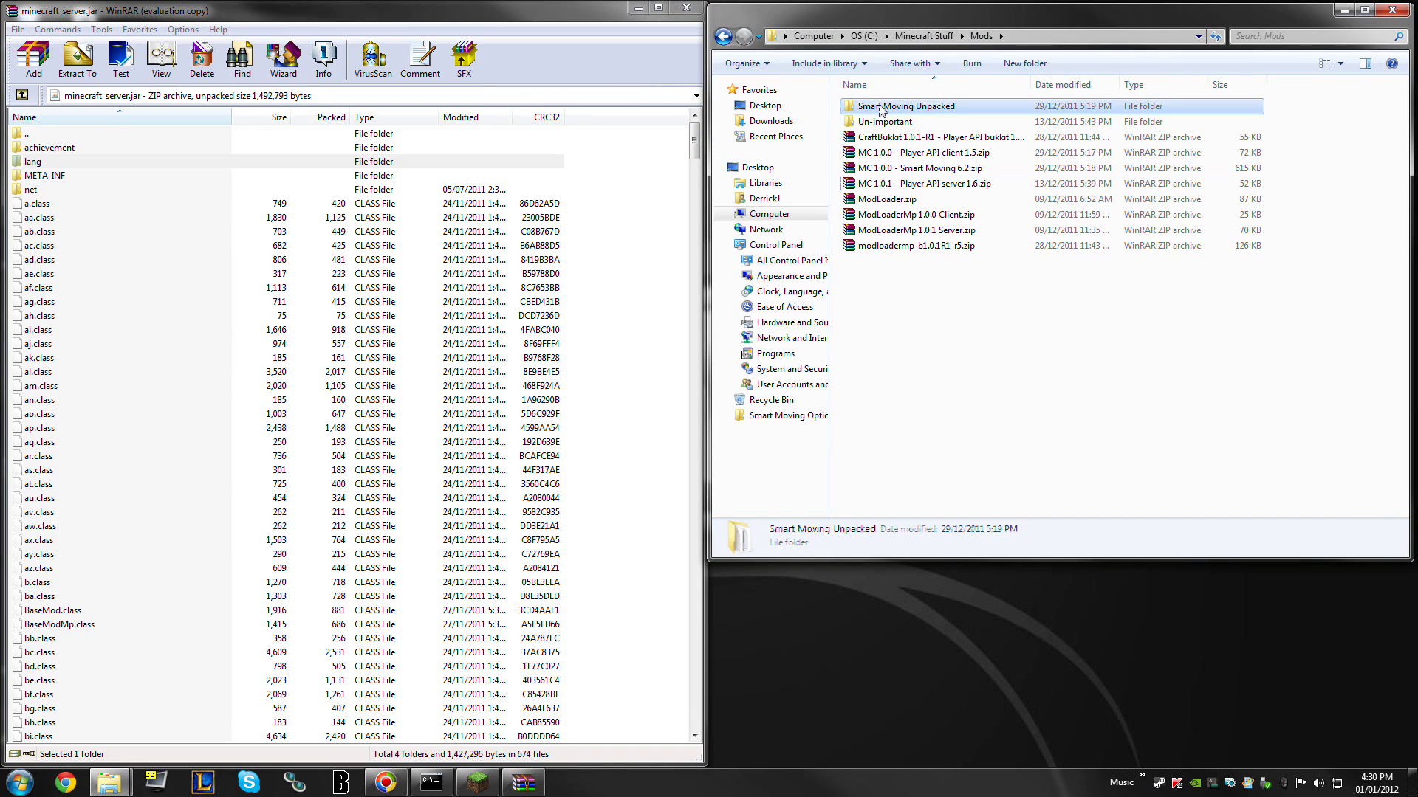
pyautogui.click(723, 36)
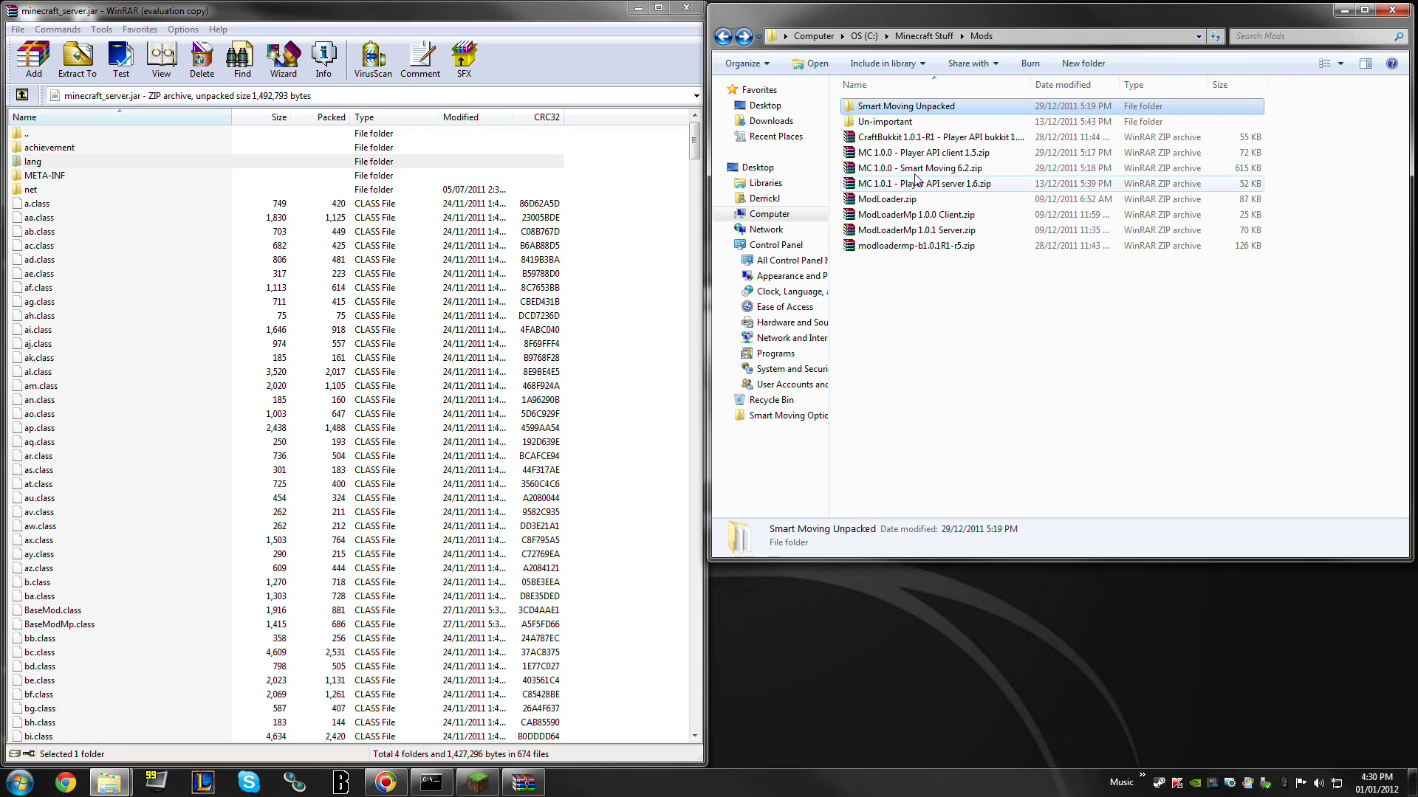
pyautogui.click(916, 170)
pyautogui.doubleClick(893, 107)
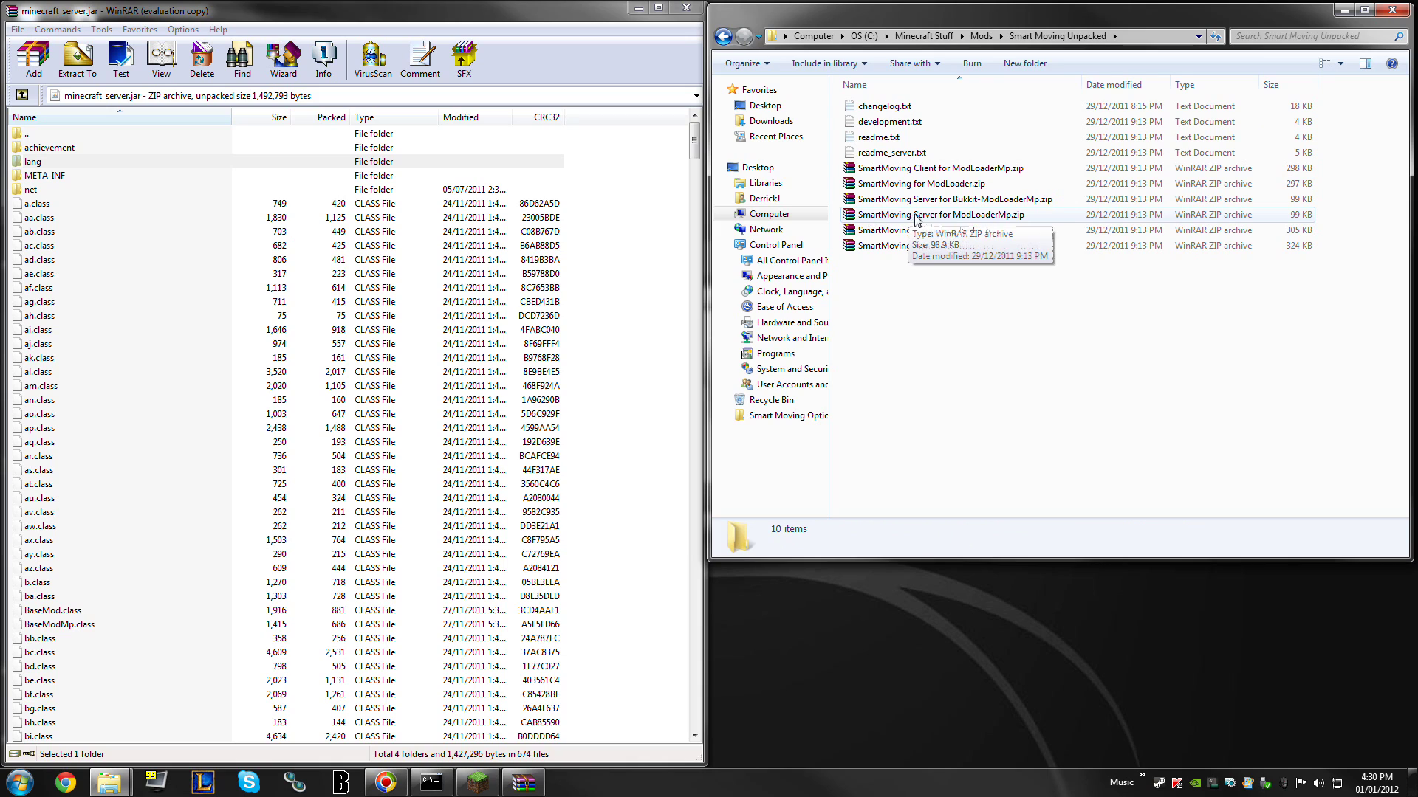
pyautogui.click(977, 216)
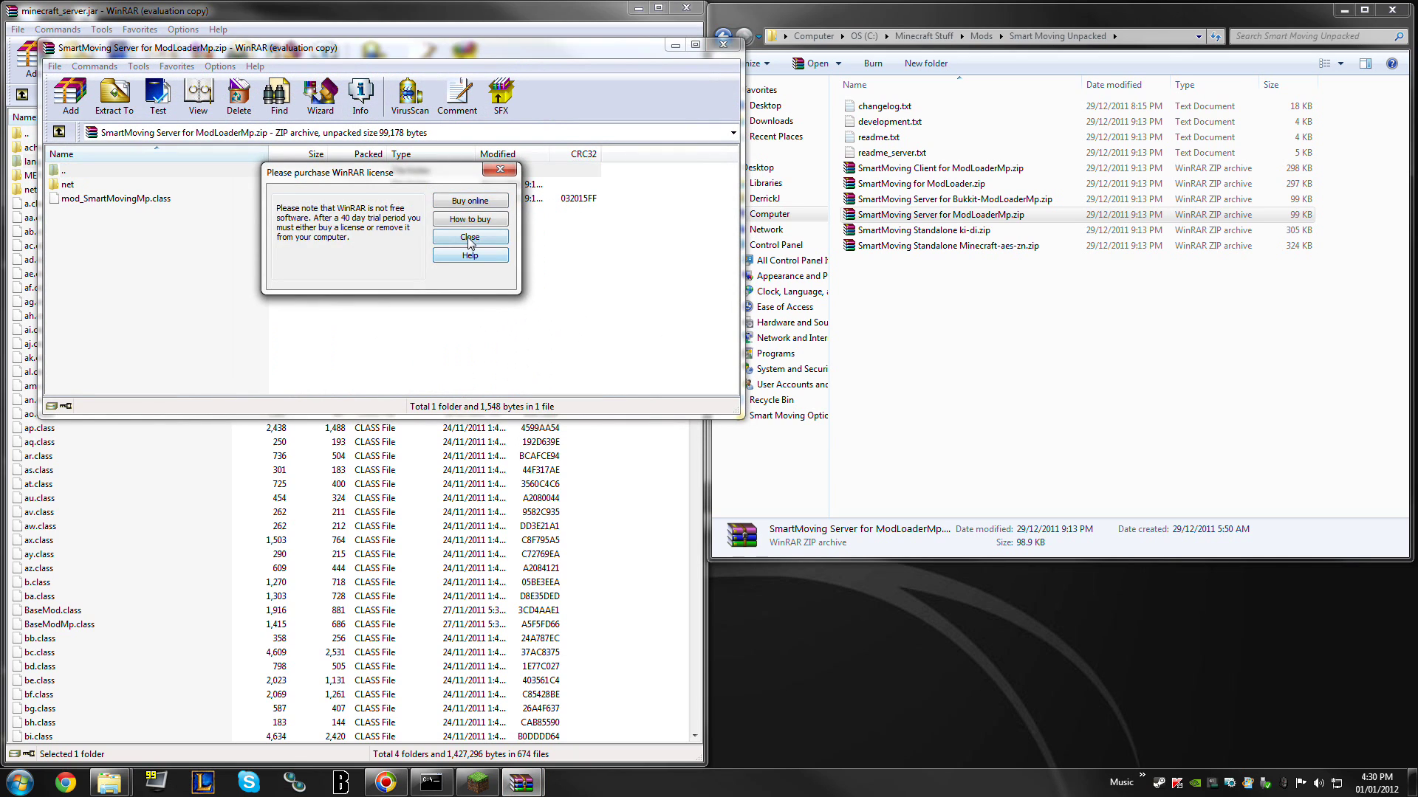
pyautogui.click(469, 237)
# Step: Add the net folder and mod_SmartMovingMp.class to minecraft_server.jar and close the Smart Moving archive
pyautogui.keyDown('shift'); pyautogui.click(97, 198); pyautogui.keyUp('shift')
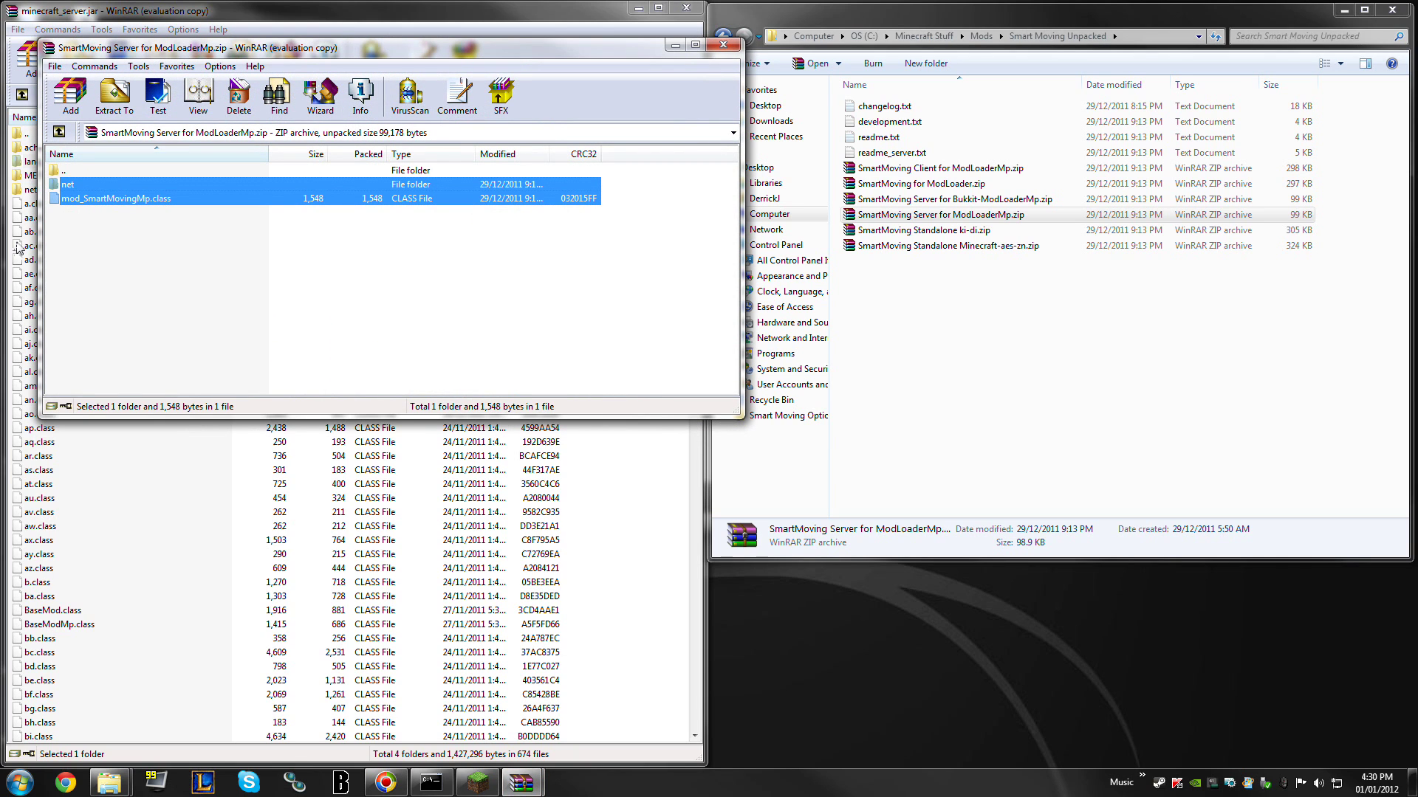
pyautogui.moveTo(22, 249); pyautogui.dragTo(24, 251)
pyautogui.click(353, 512)
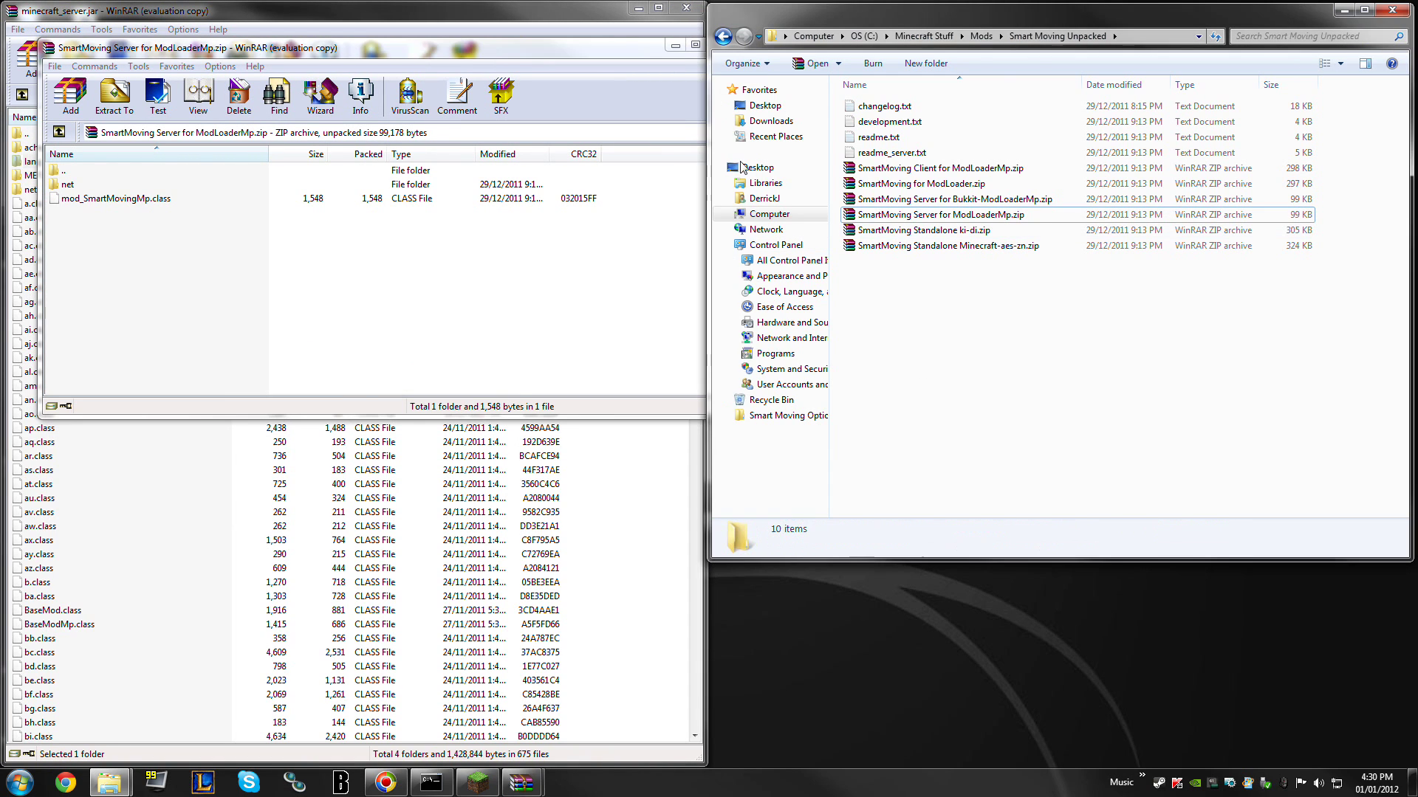
pyautogui.click(721, 47)
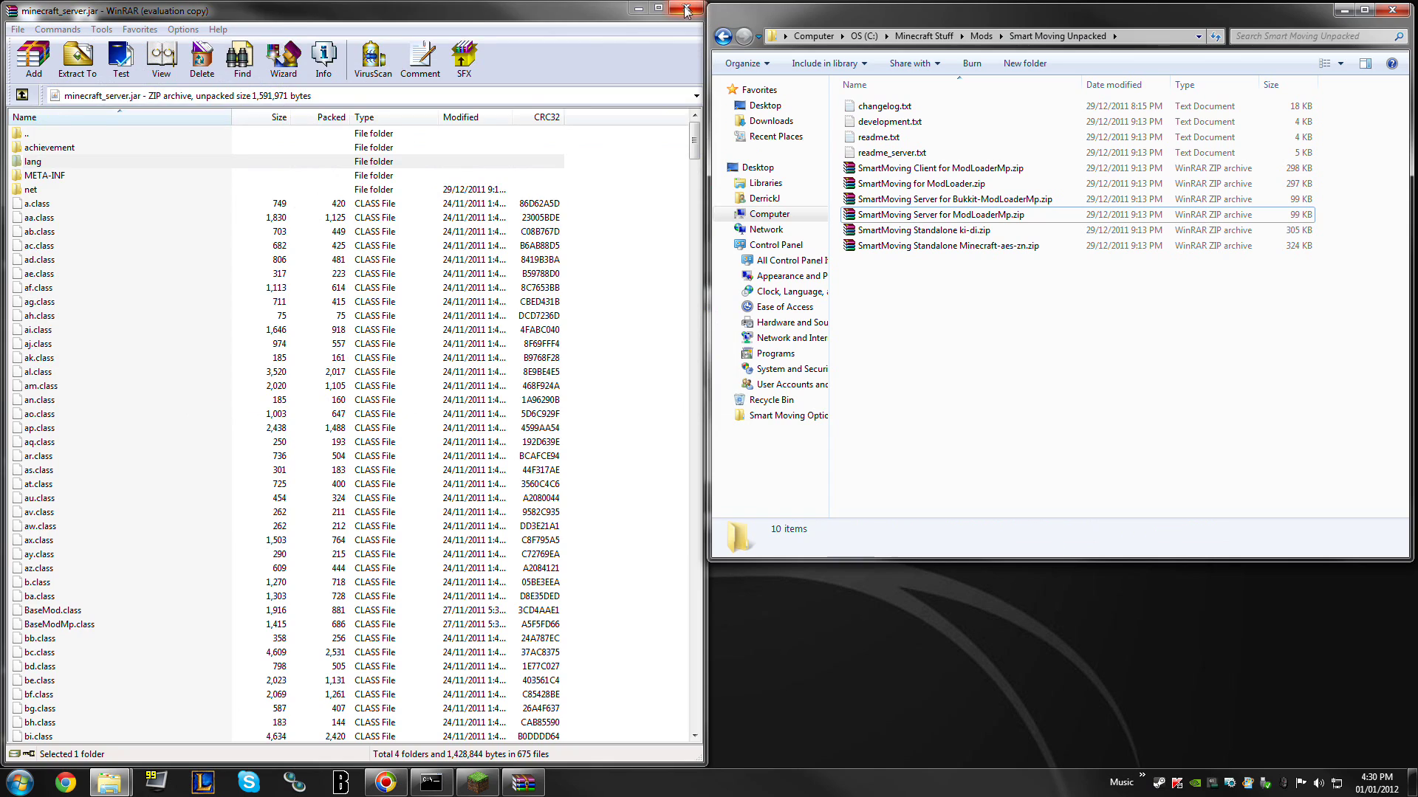
# Step: Close the minecraft_server.jar archive, the Smart Moving Unpacked folder and the 1.0.1 Server folder
pyautogui.click(686, 7)
pyautogui.click(1398, 13)
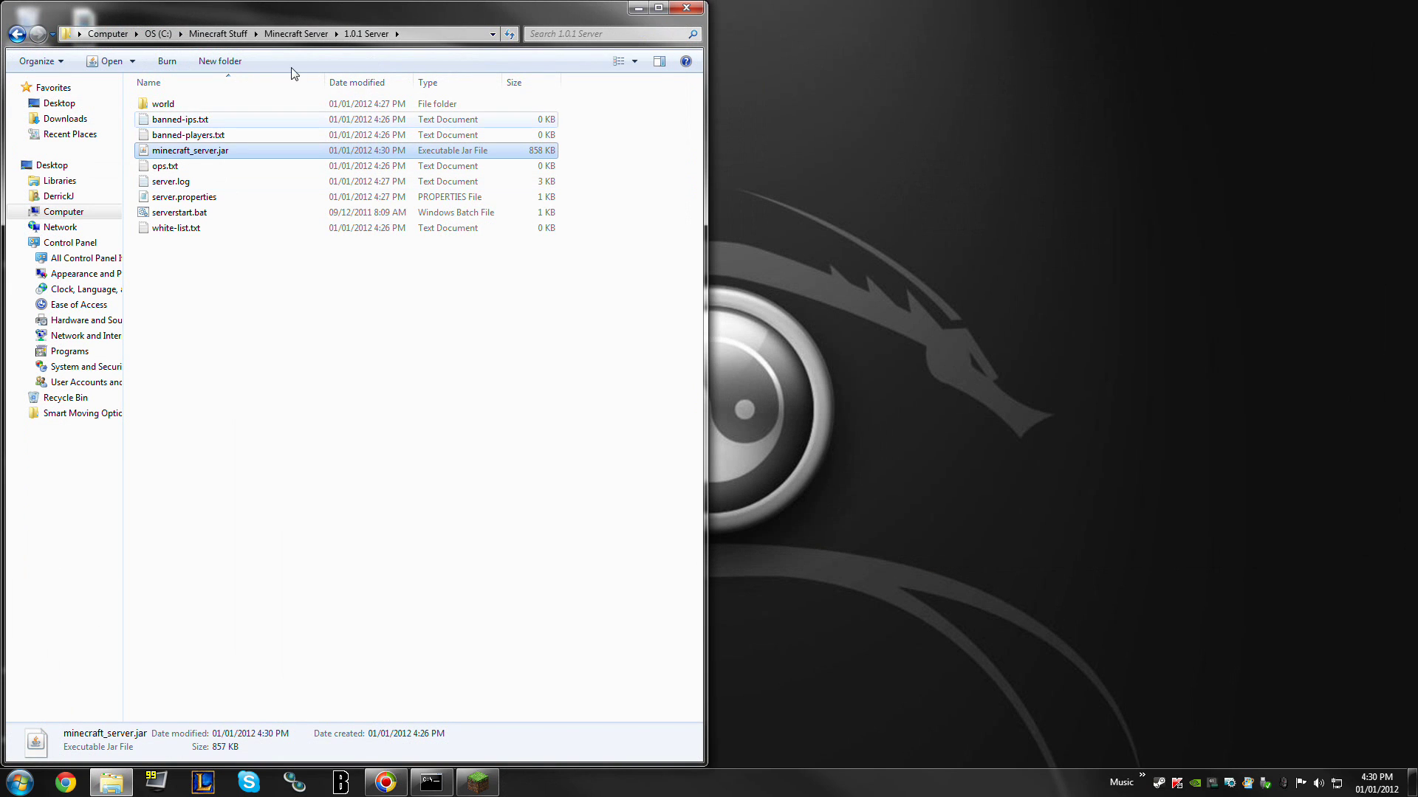
pyautogui.click(599, 363)
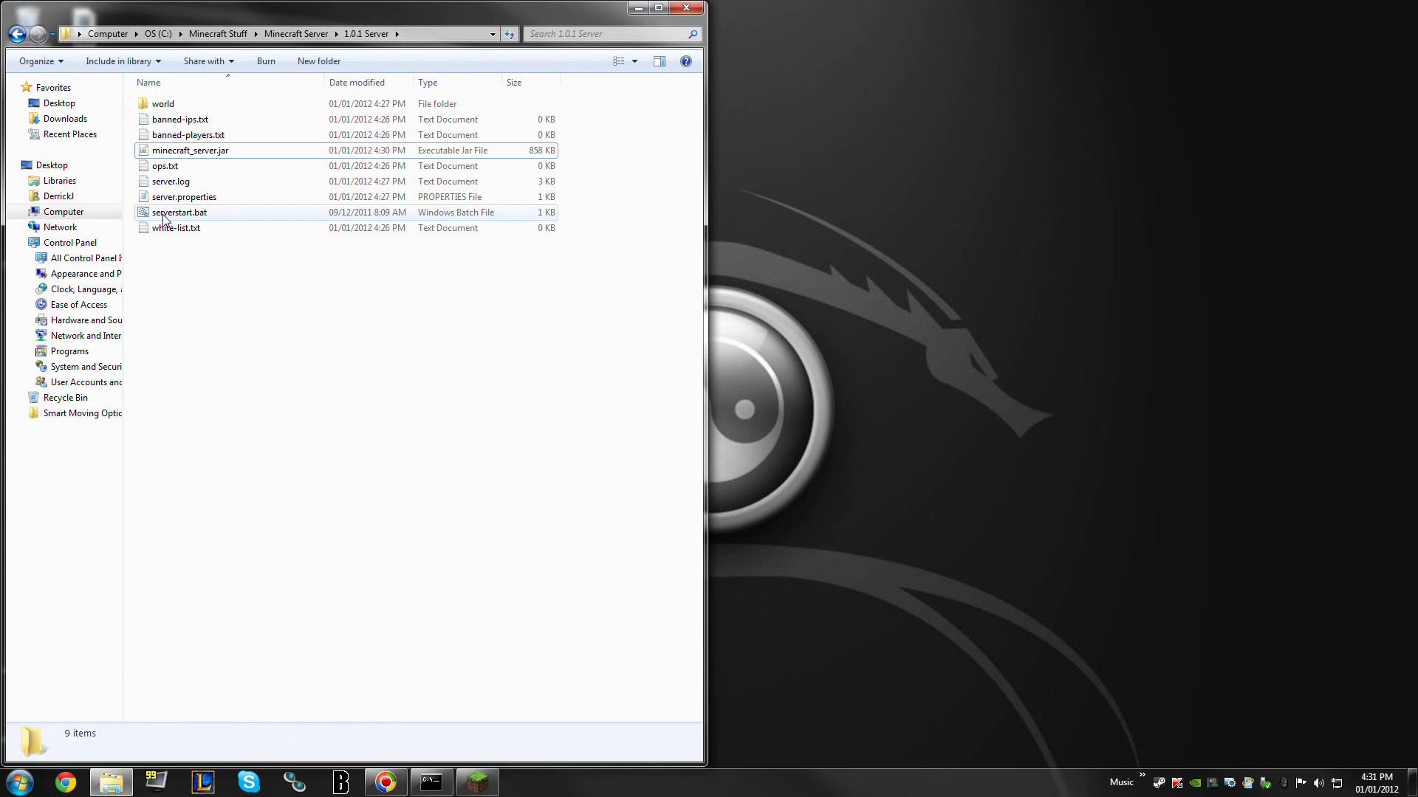
pyautogui.click(163, 214)
pyautogui.click(409, 325)
pyautogui.click(695, 10)
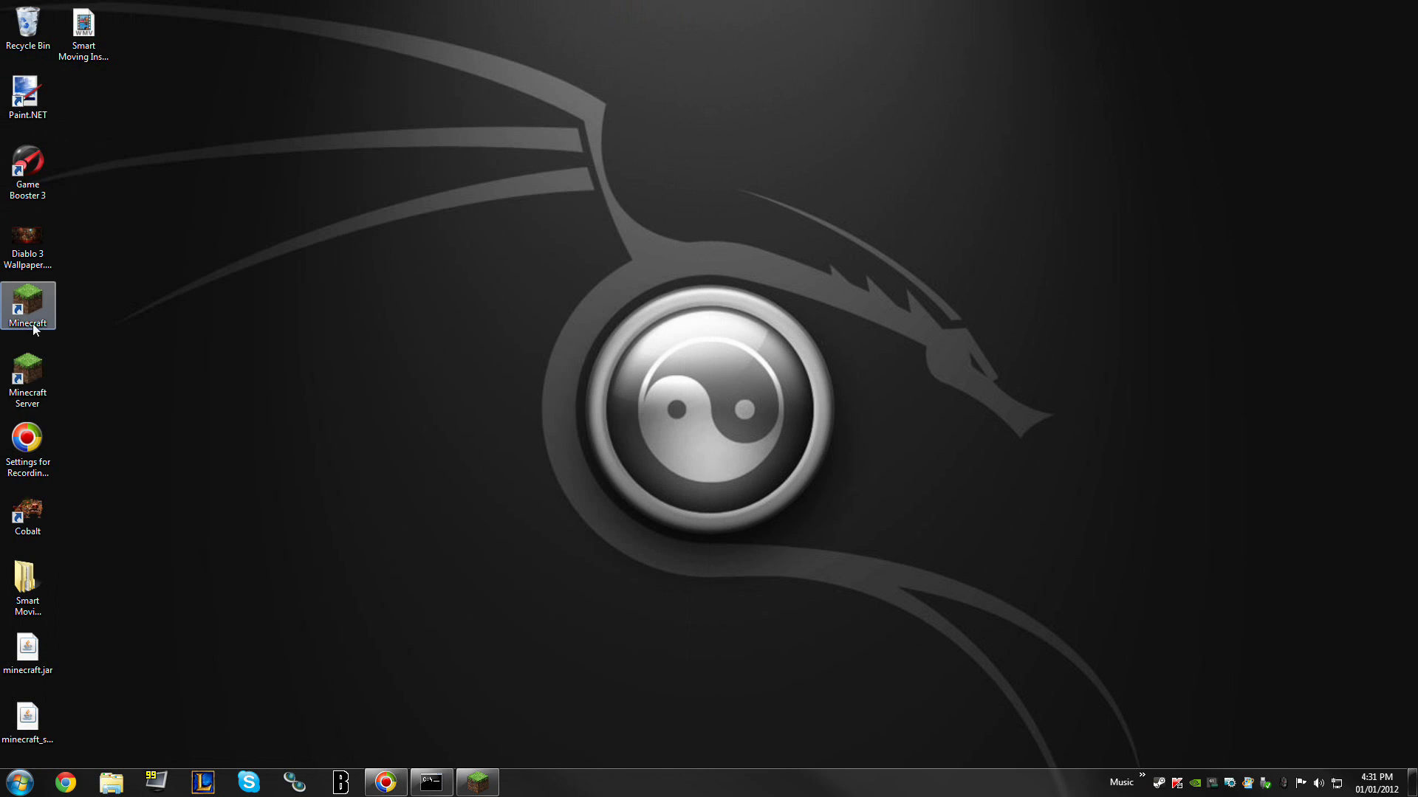
# Step: Start the Minecraft Server from its desktop shortcut, restore the game window and place the server log window beside it
pyautogui.click(45, 383)
pyautogui.click(362, 607)
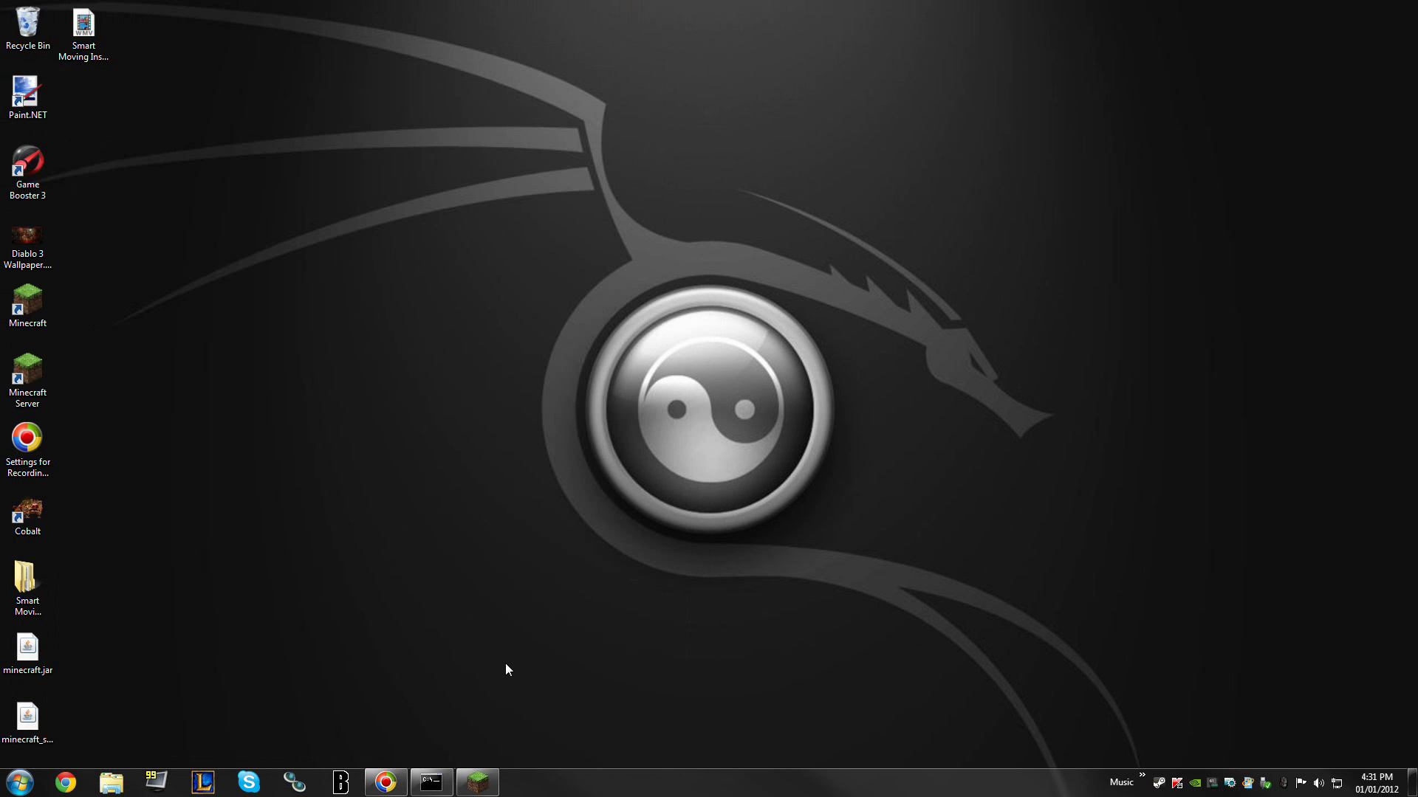
pyautogui.click(487, 774)
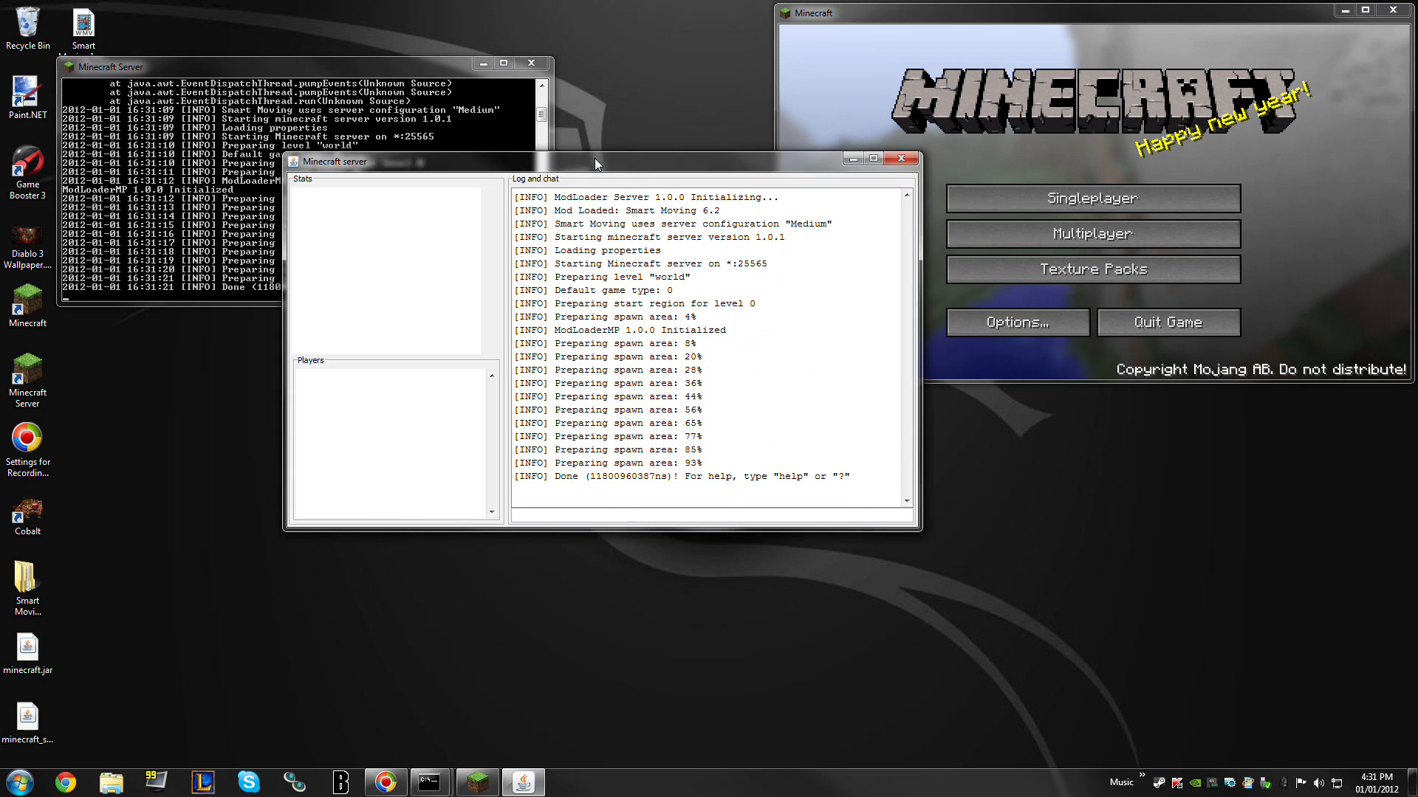
pyautogui.moveTo(595, 158); pyautogui.dragTo(330, 23)
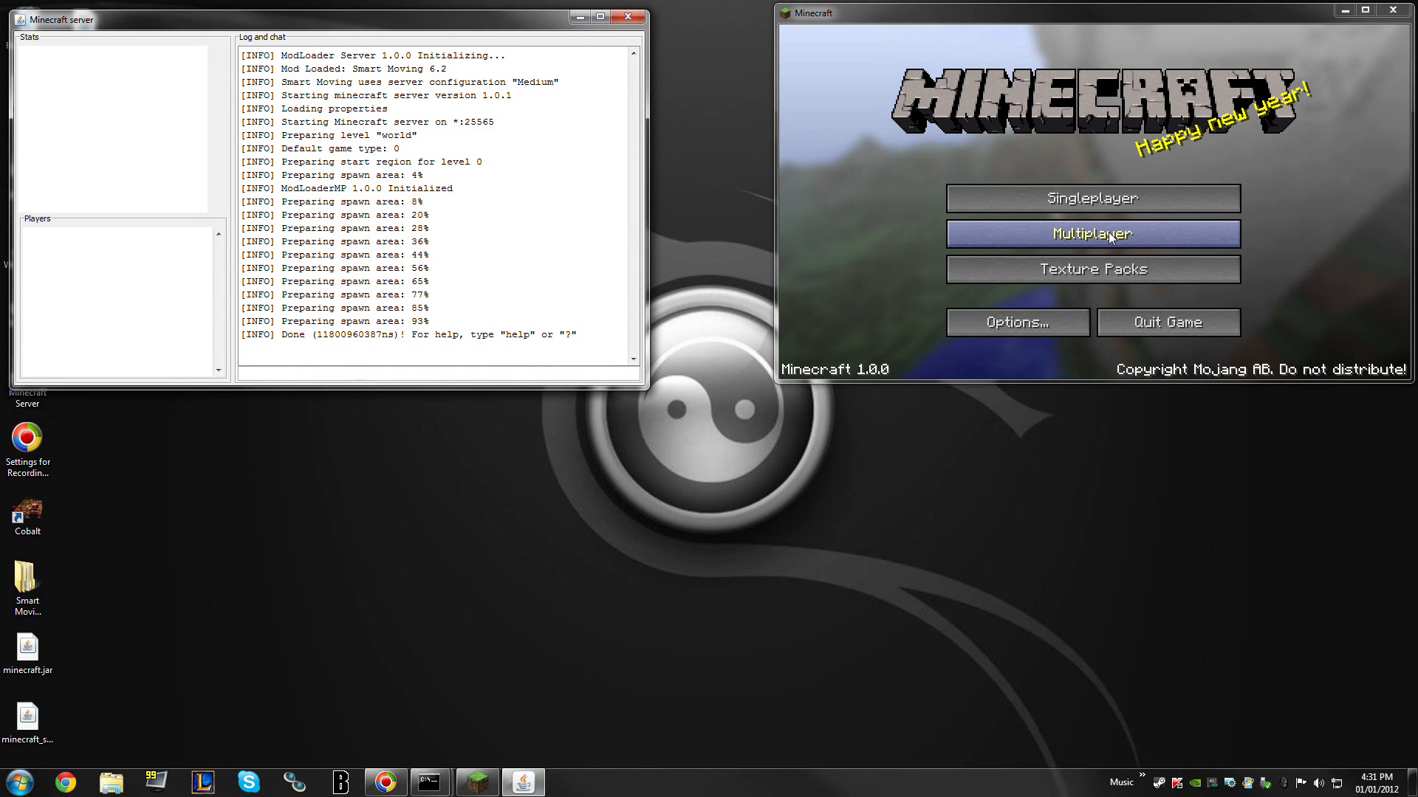
# Step: Join the server named Myself from the game's multiplayer server list
pyautogui.click(1085, 234)
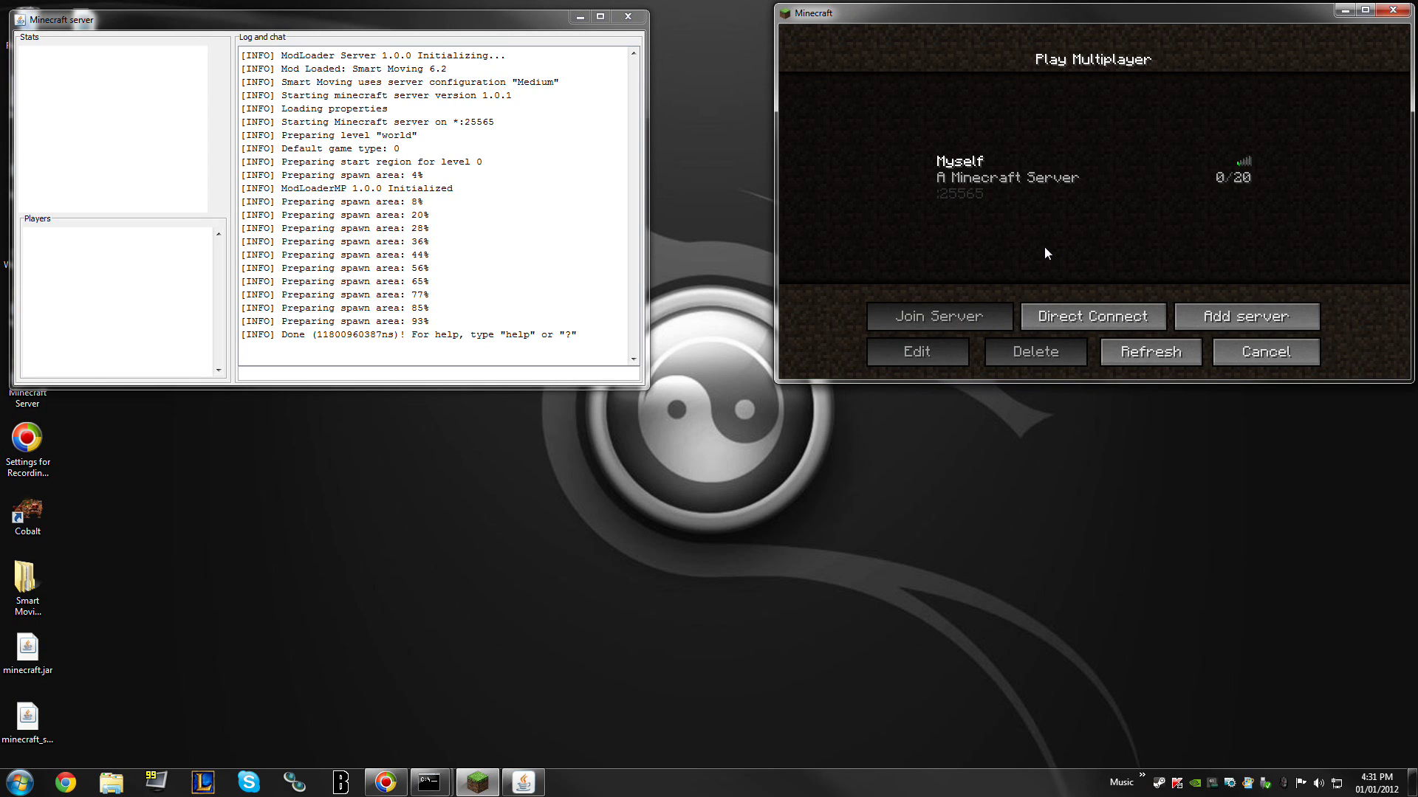
pyautogui.click(1047, 176)
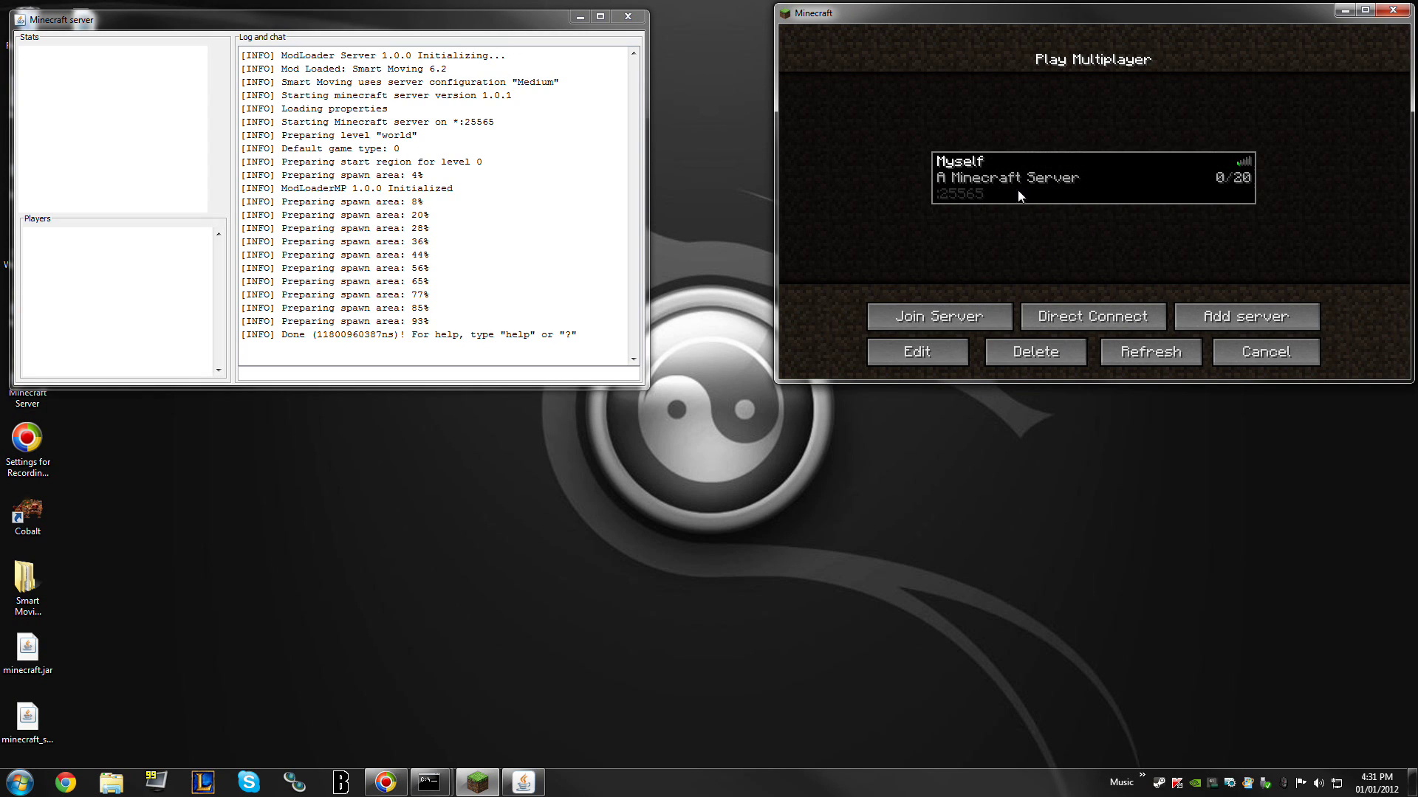
pyautogui.click(957, 318)
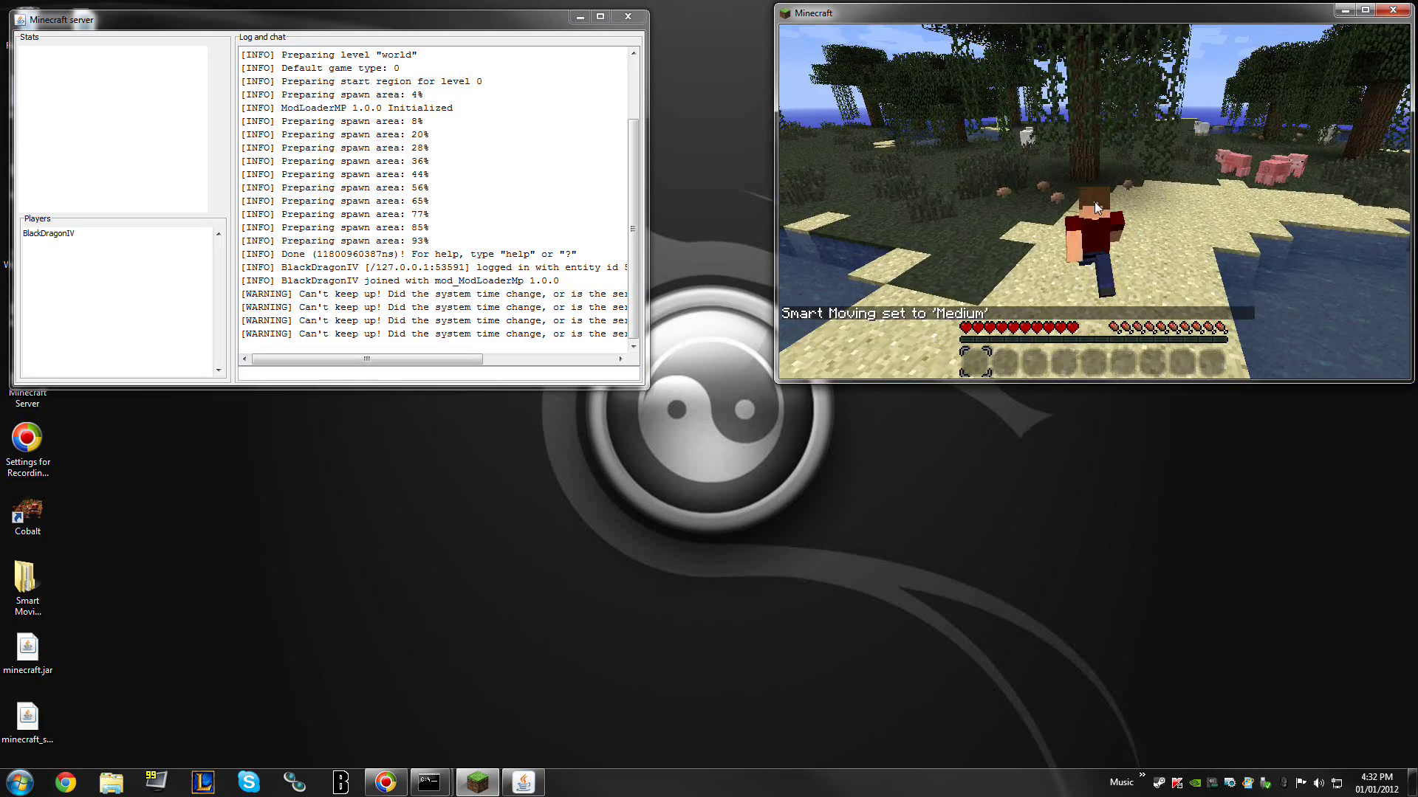
# Step: Walk to the nearby tree in first-person view, punch its trunk and return to third-person view
pyautogui.press('F5')
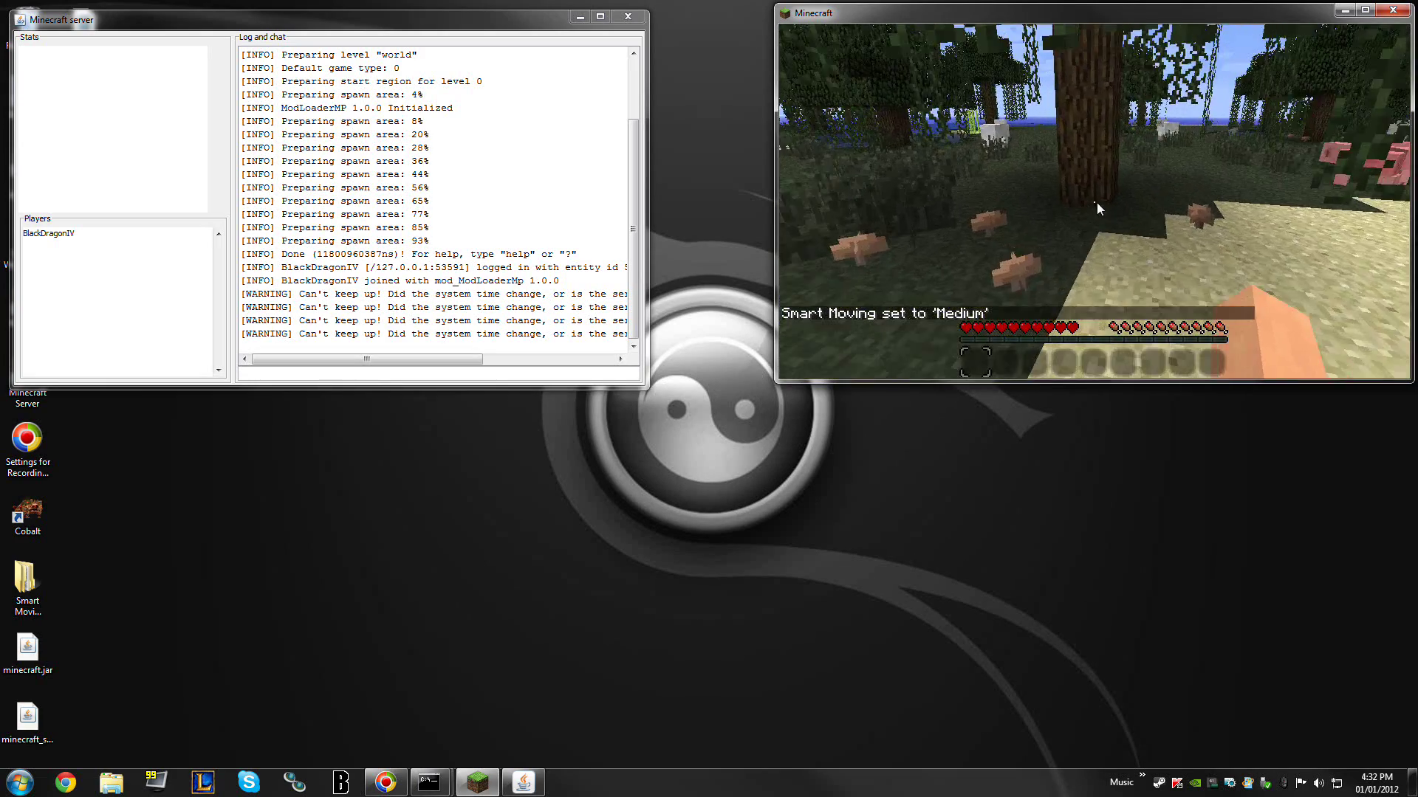
pyautogui.press('w')
pyautogui.click(1094, 203)
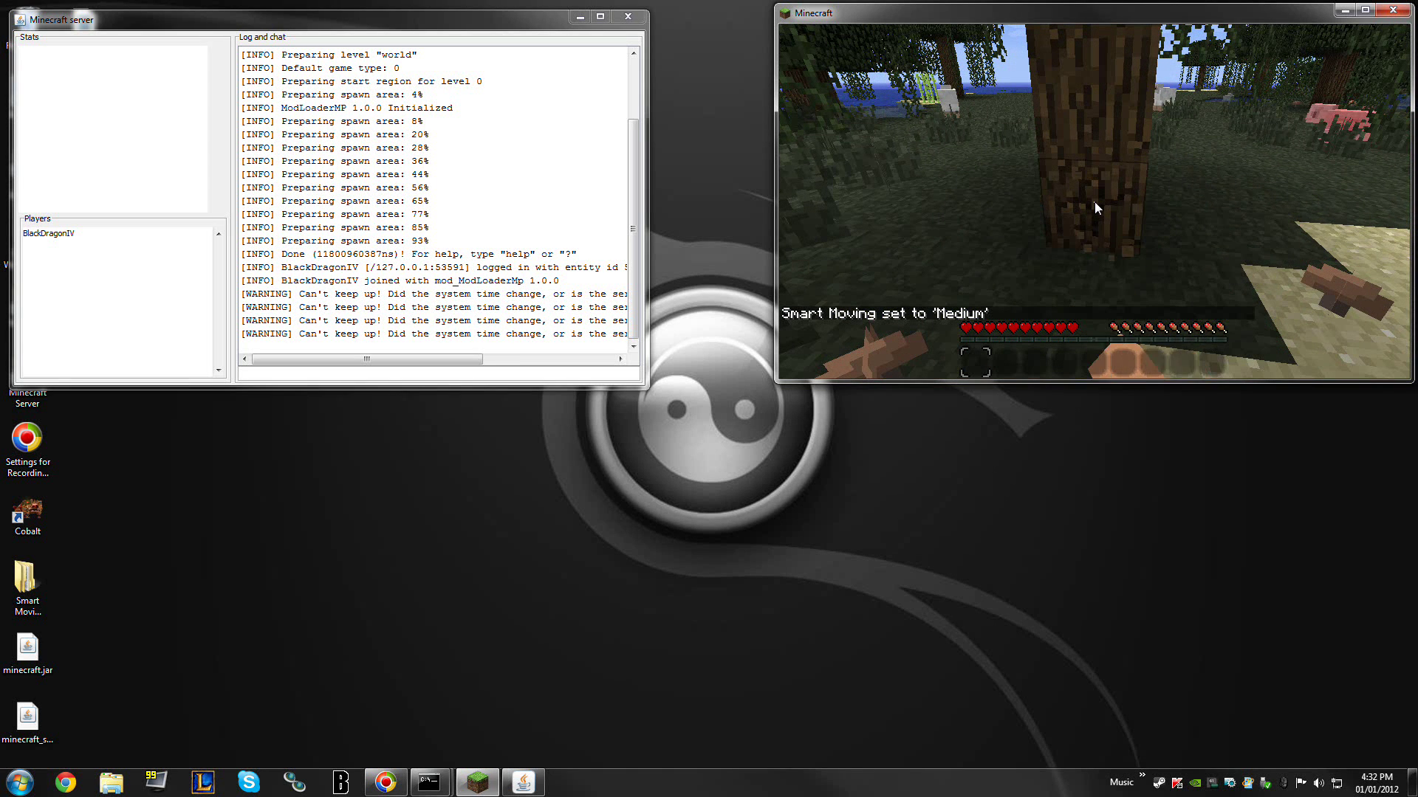
pyautogui.click(1096, 209)
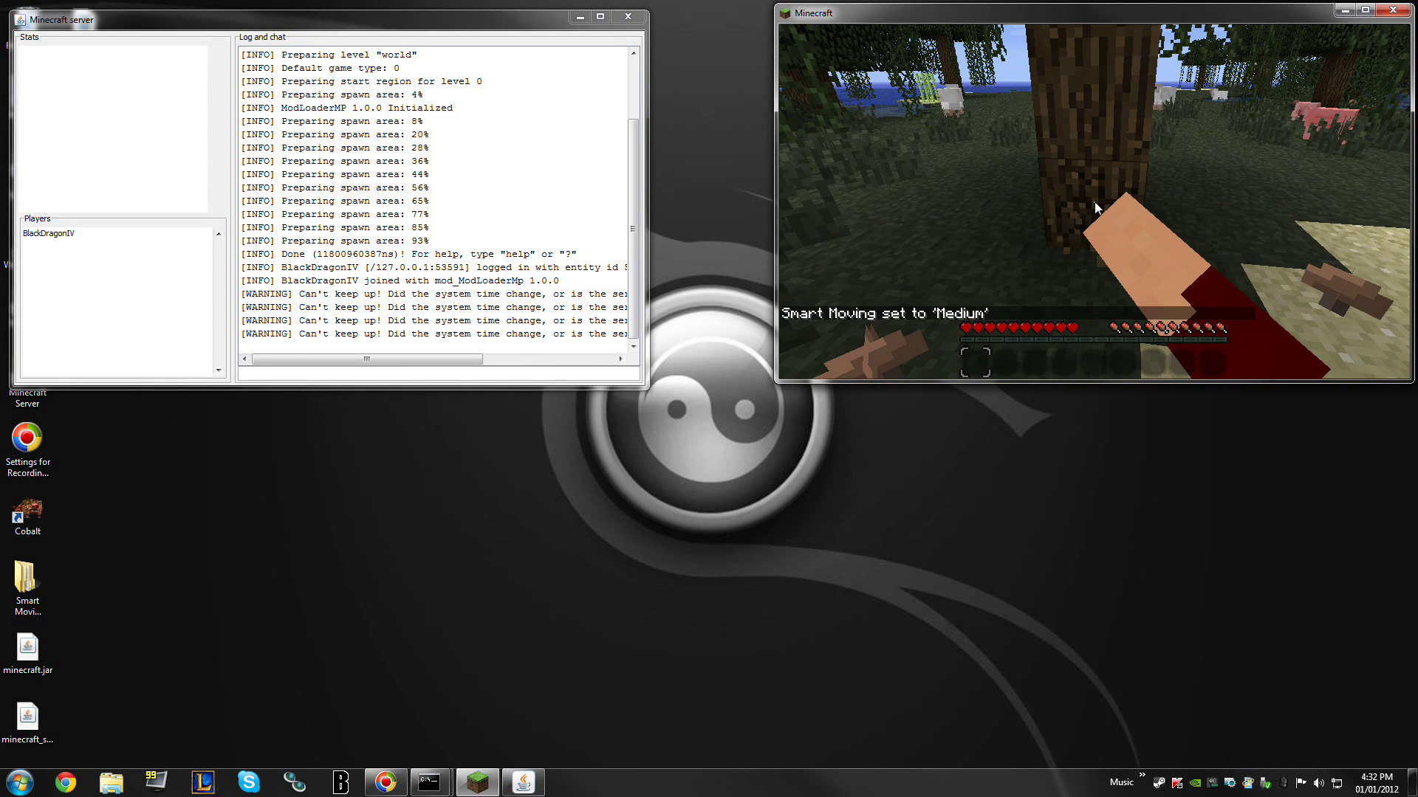
pyautogui.press('F5')
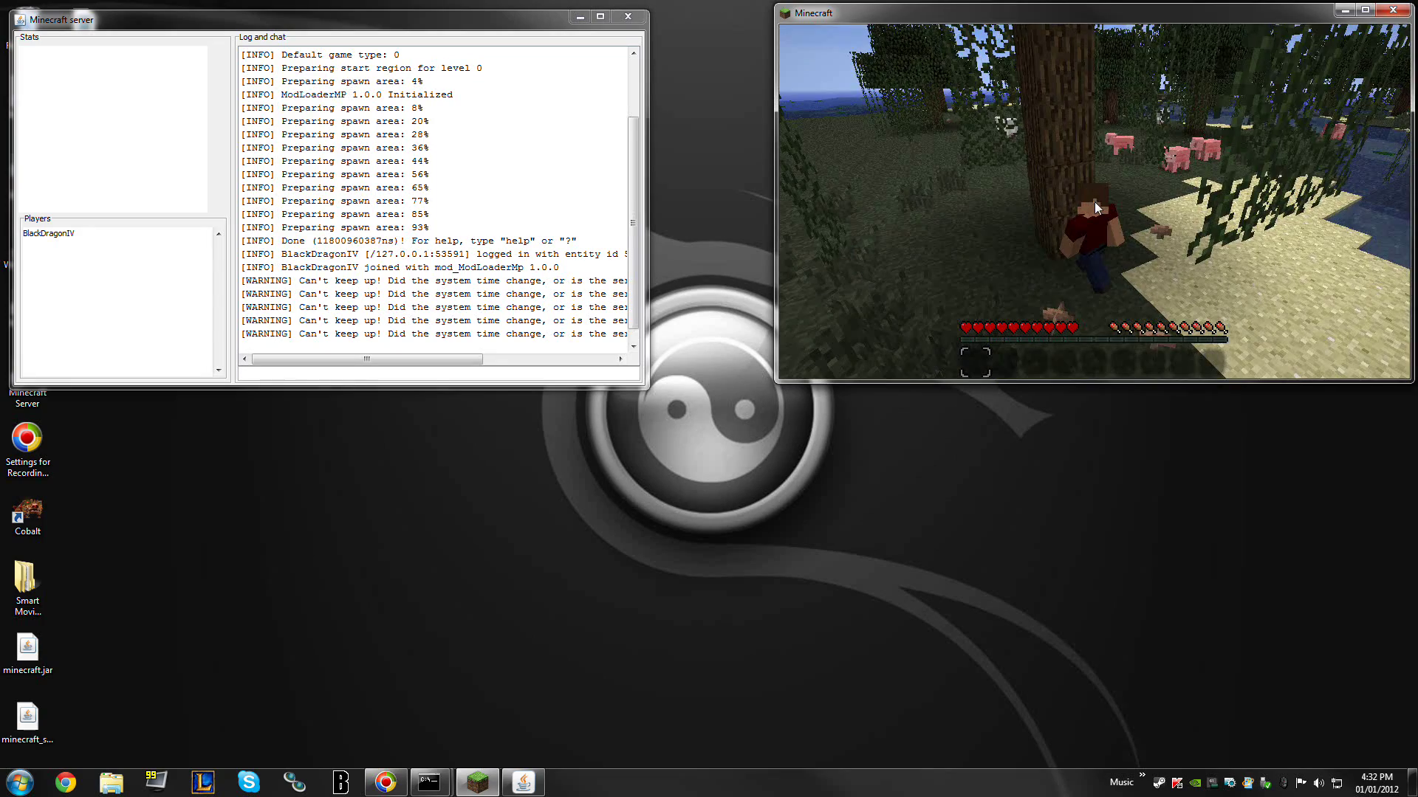
# Step: Sprint across the grass to the tree by the water and break its lowest log in first-person view
pyautogui.press('w')
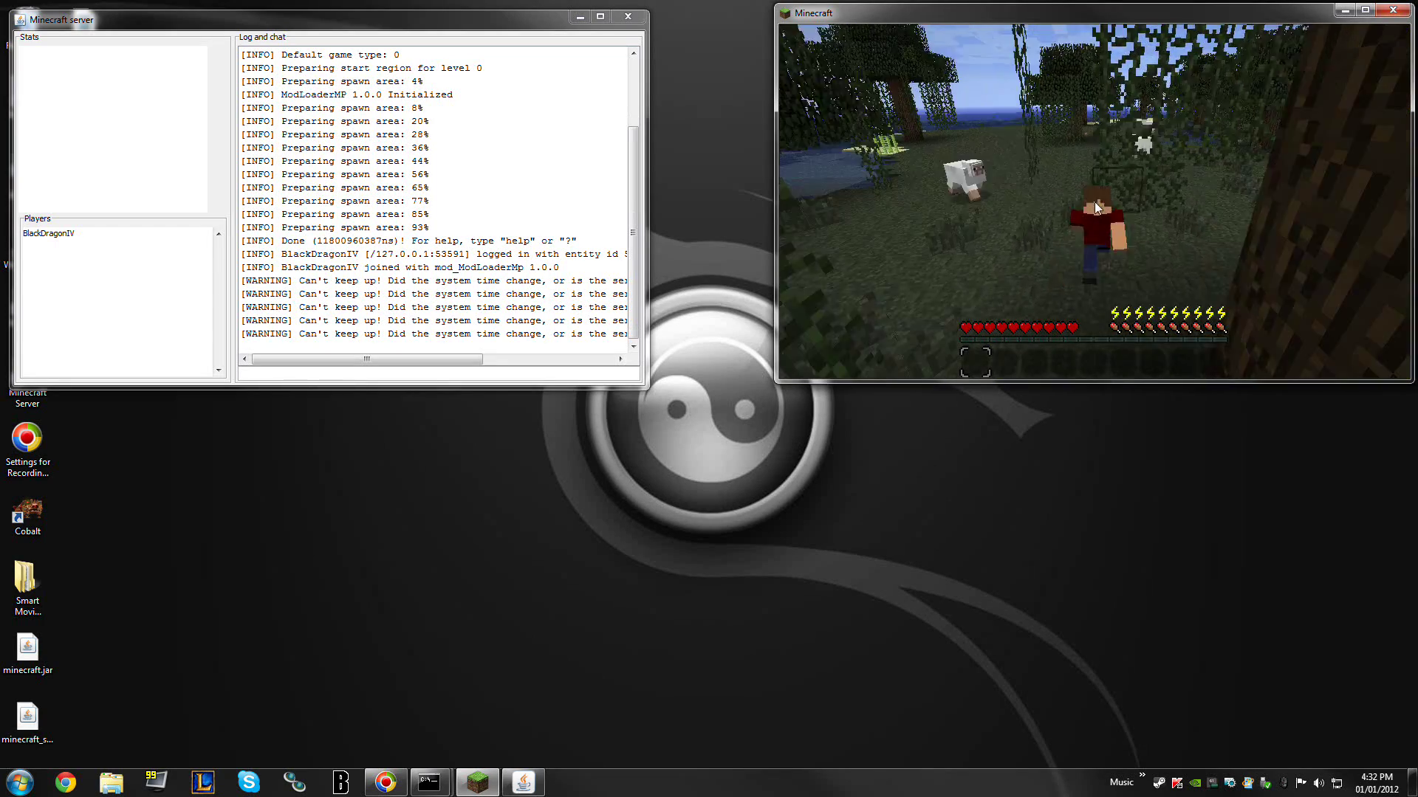
pyautogui.press('w')
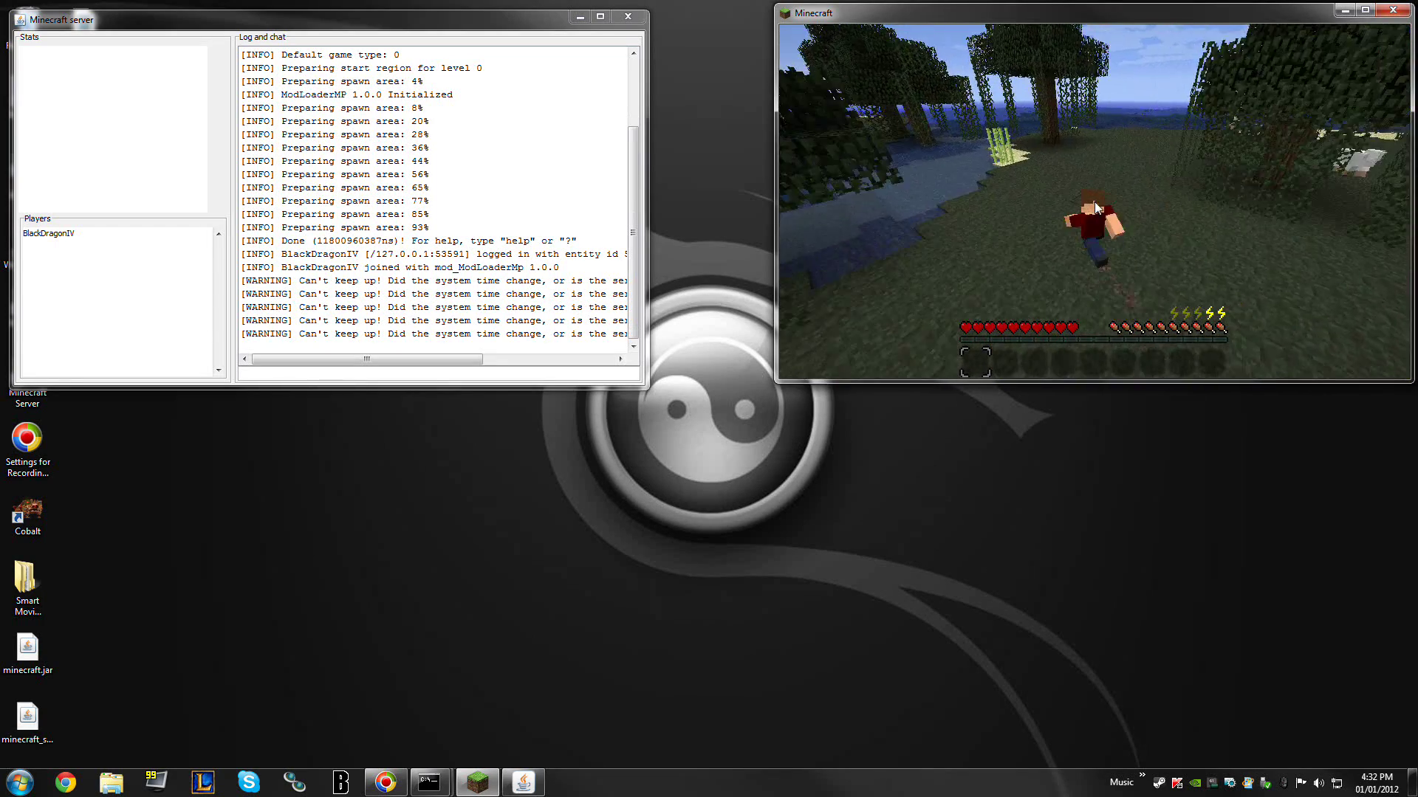
pyautogui.press('w')
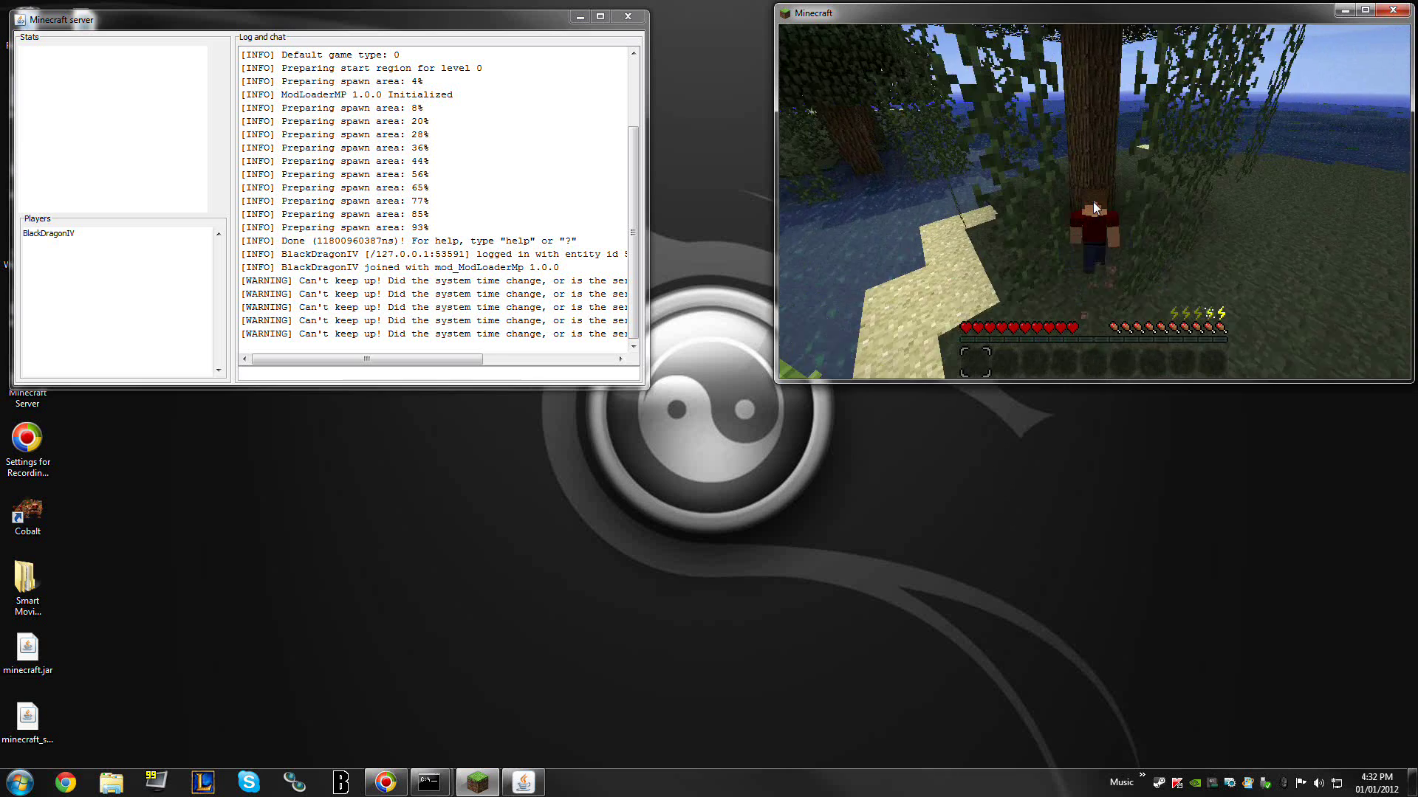
pyautogui.press('F5')
pyautogui.press('F5')
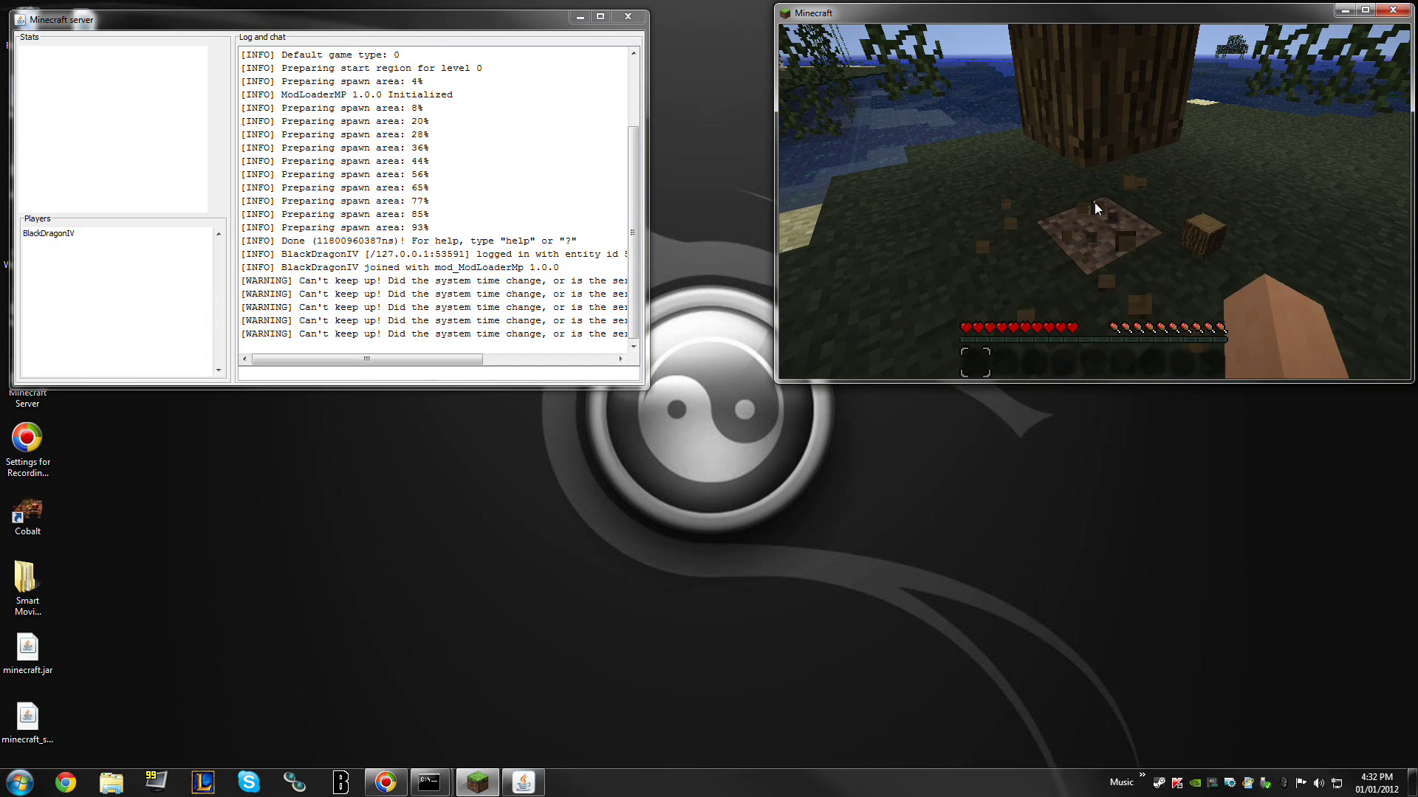
# Step: Crawl under the tree trunk in third-person view to collect the dropped wood block
pyautogui.press('F5')
pyautogui.press('F5')
pyautogui.press('w')
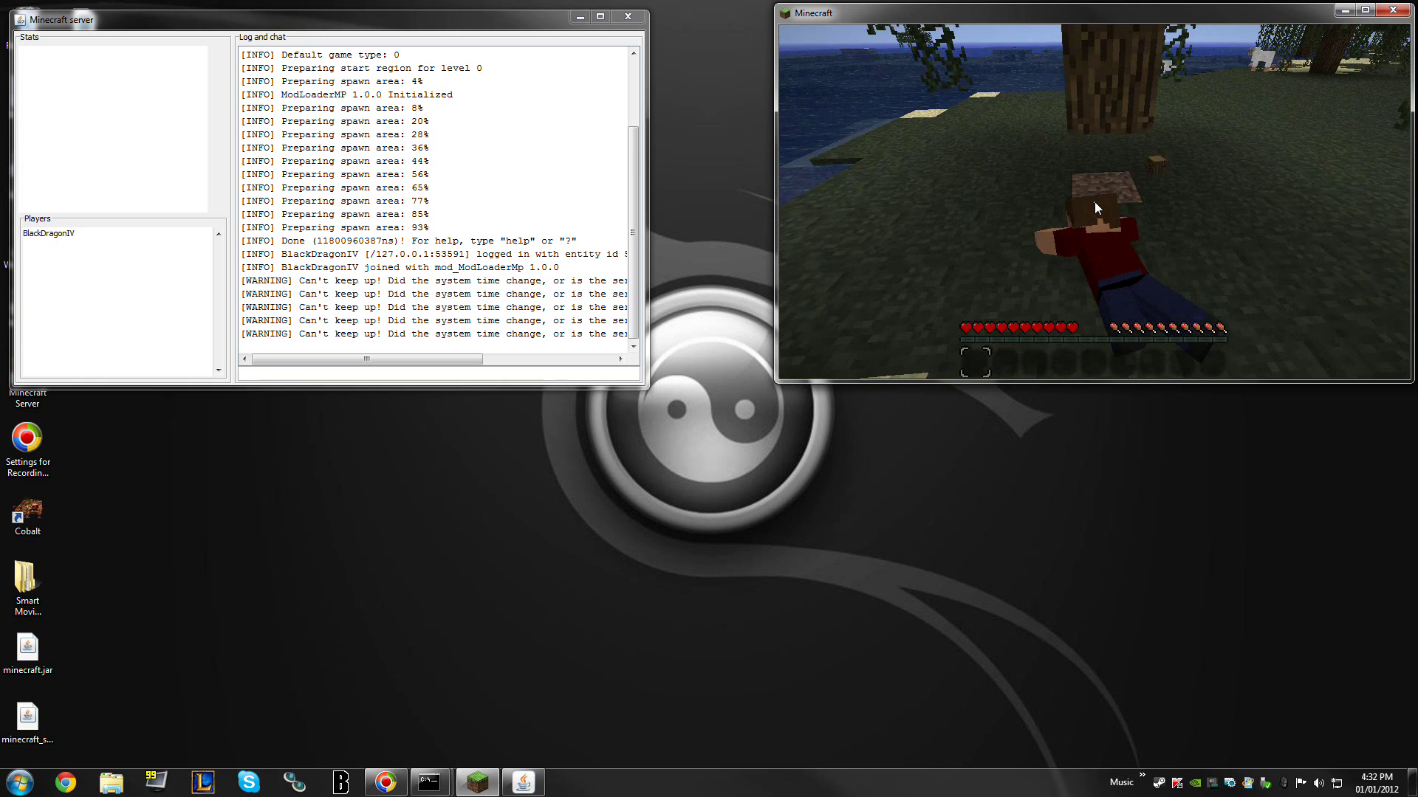
pyautogui.press('w')
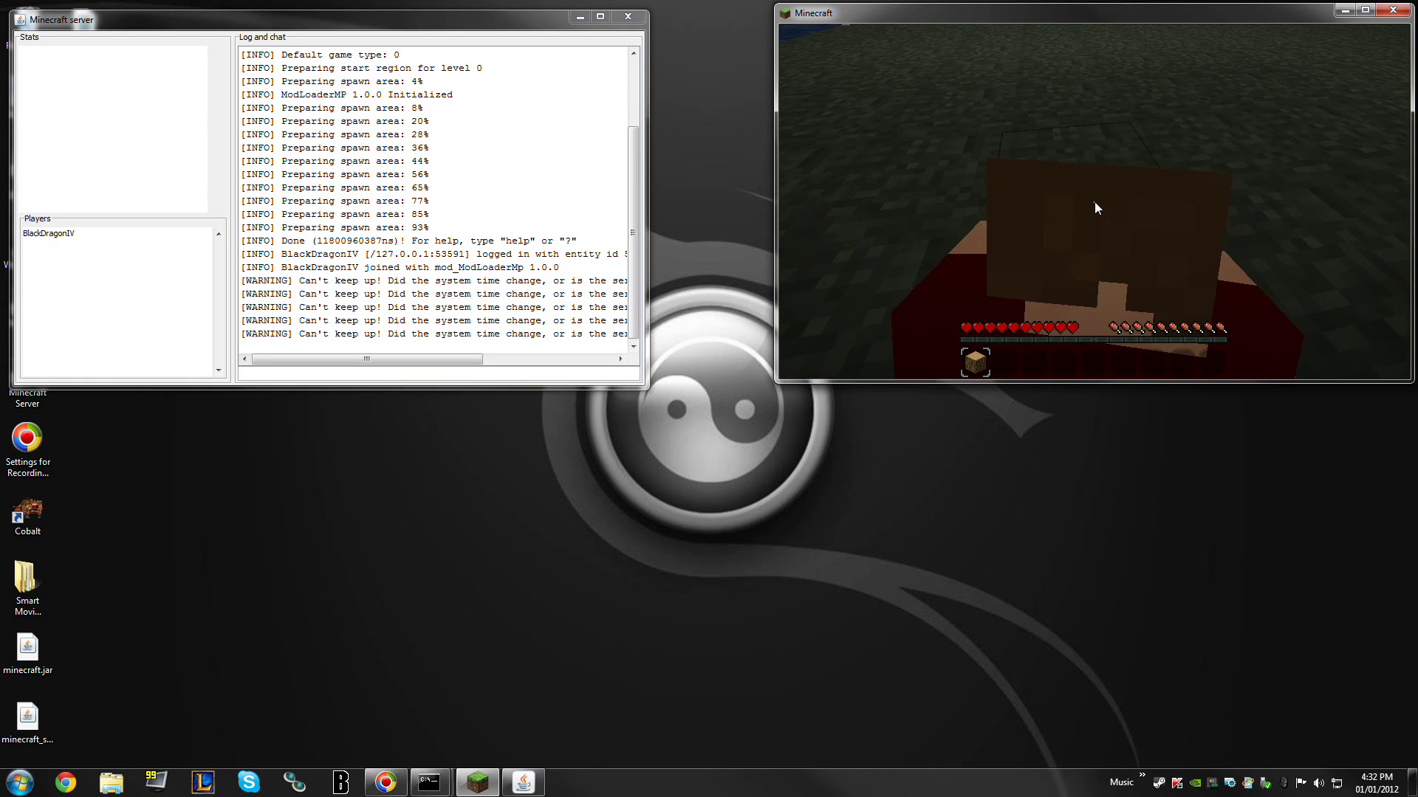
# Step: Run out from under the tree and approach its trunk again, looking up into the canopy
pyautogui.press('w')
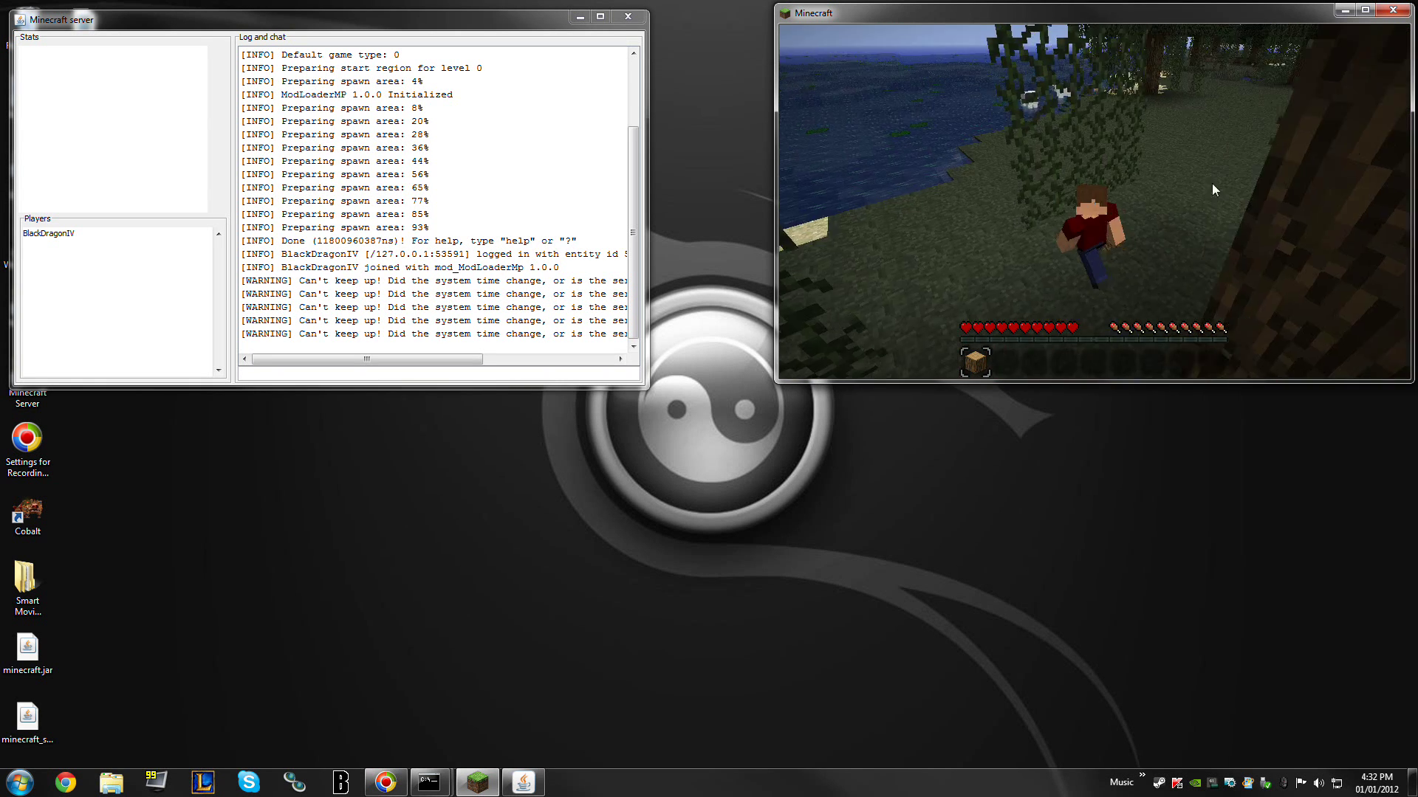
pyautogui.press('w')
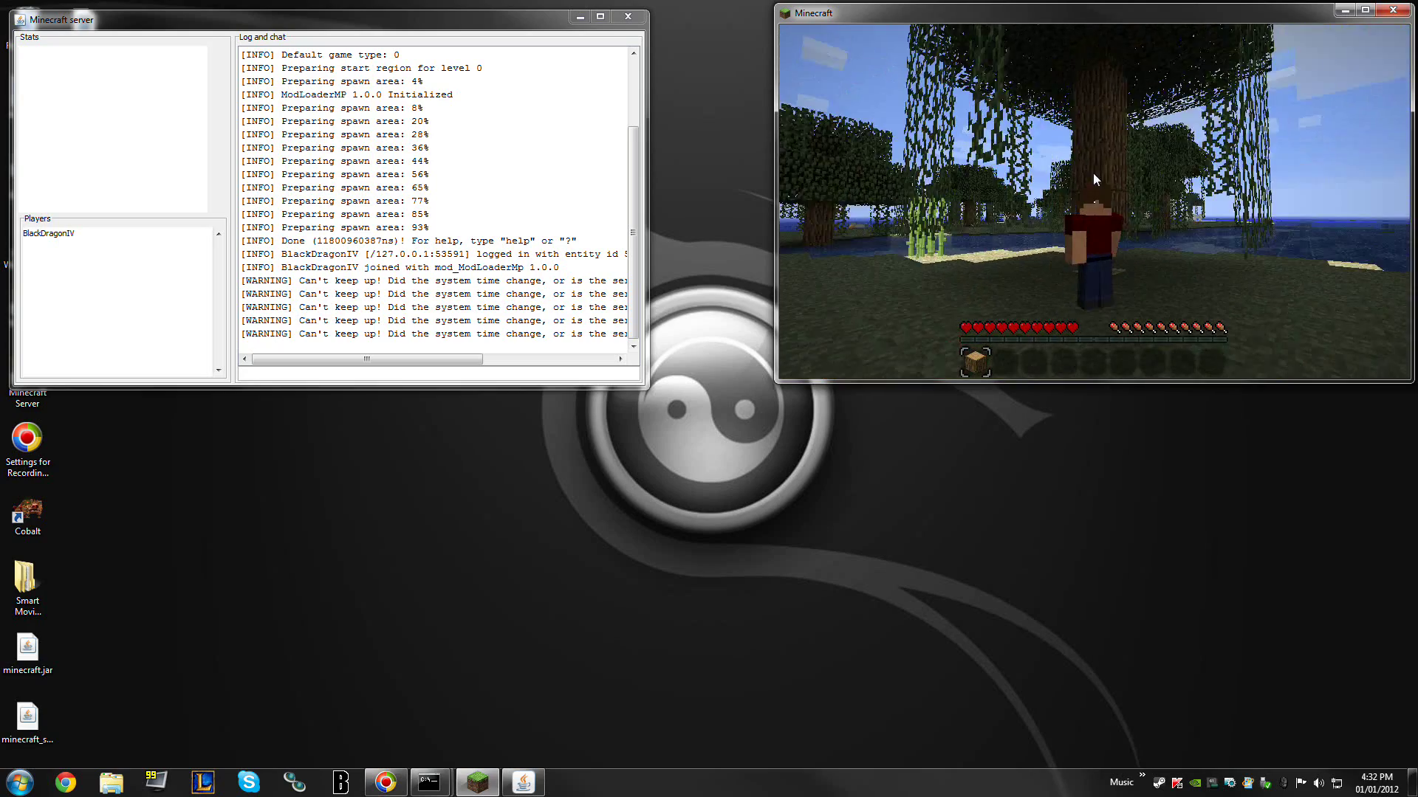
pyautogui.press('w')
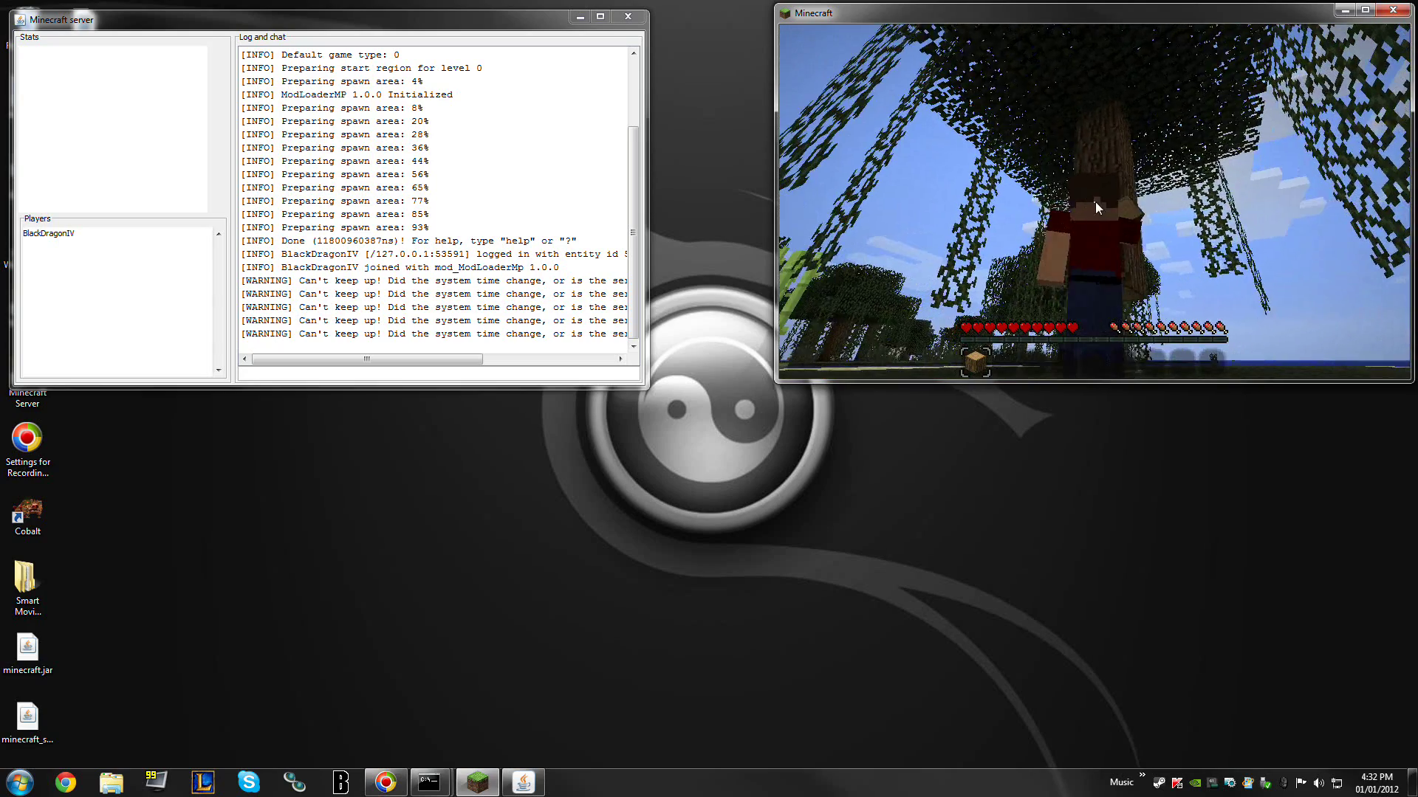
# Step: Break another log from the tree trunk, collect it and climb up into the gap under the remaining trunk
pyautogui.click(1102, 202)
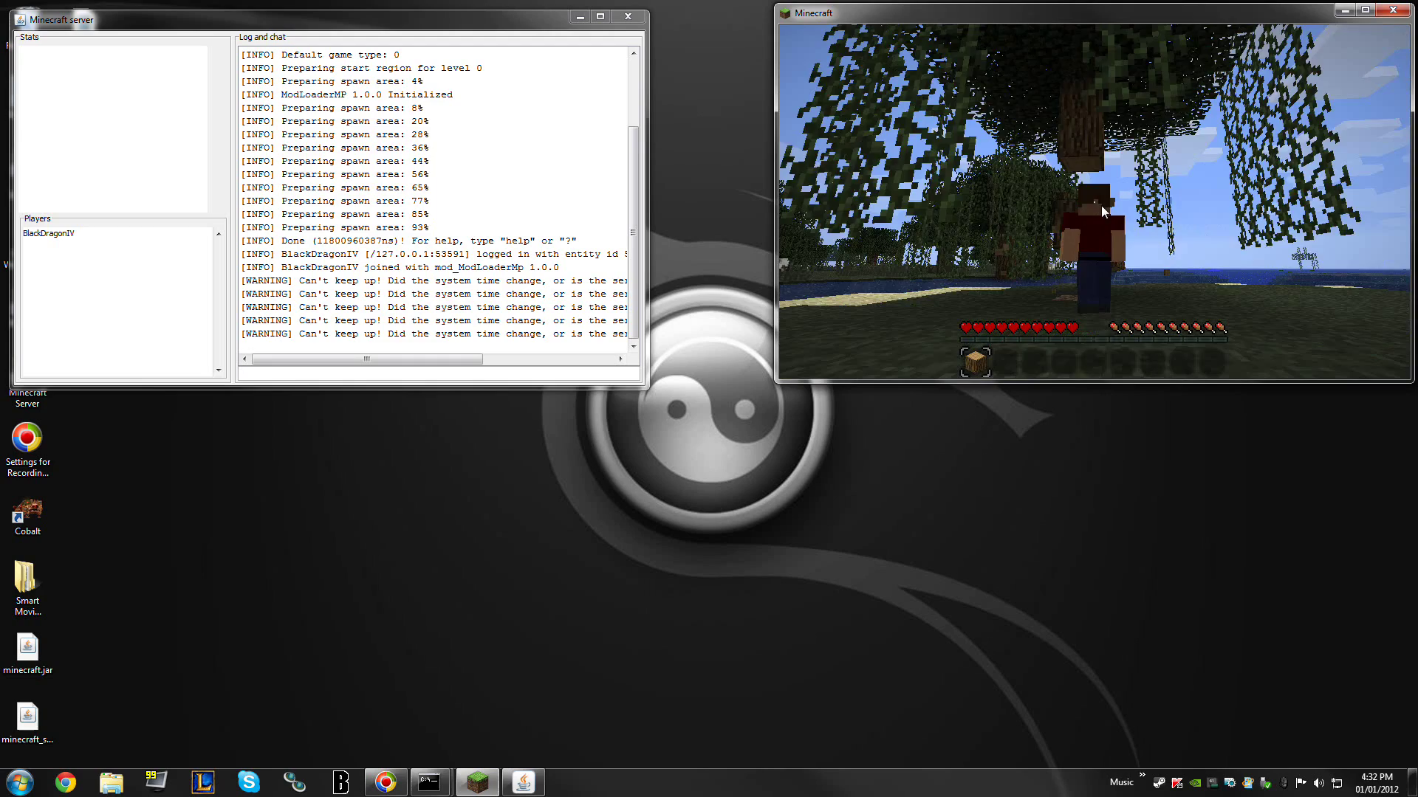
pyautogui.press('space')
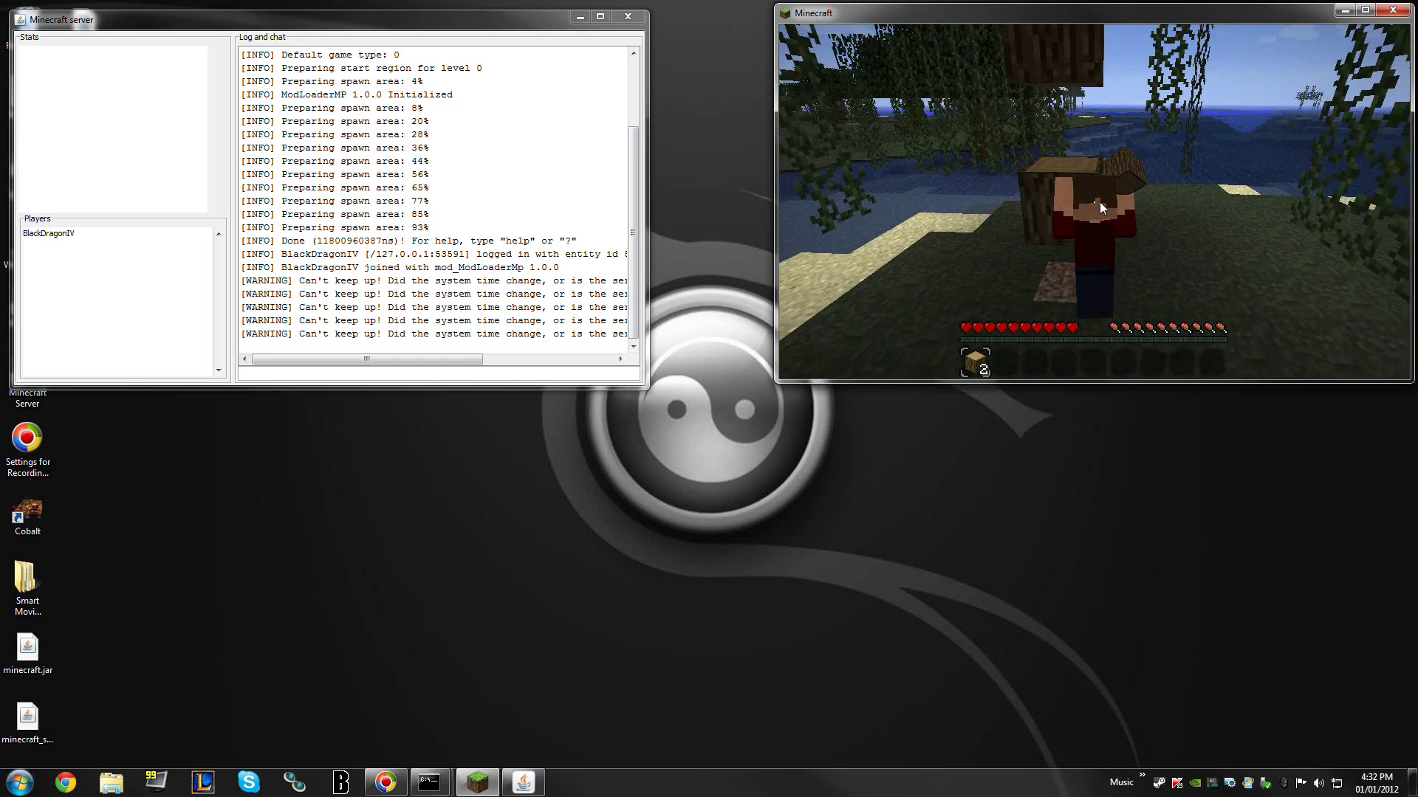
pyautogui.press('w')
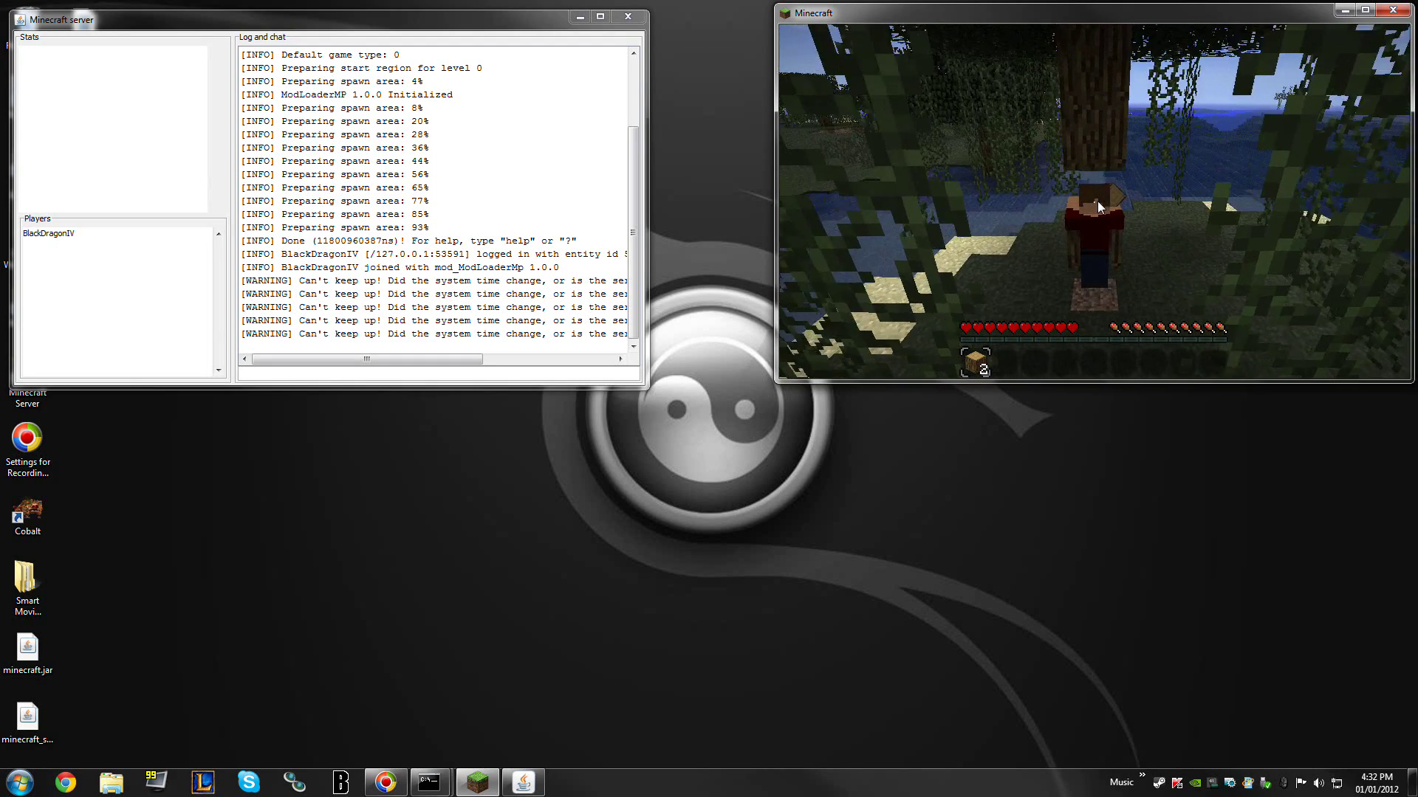
pyautogui.press('space')
pyautogui.press('w')
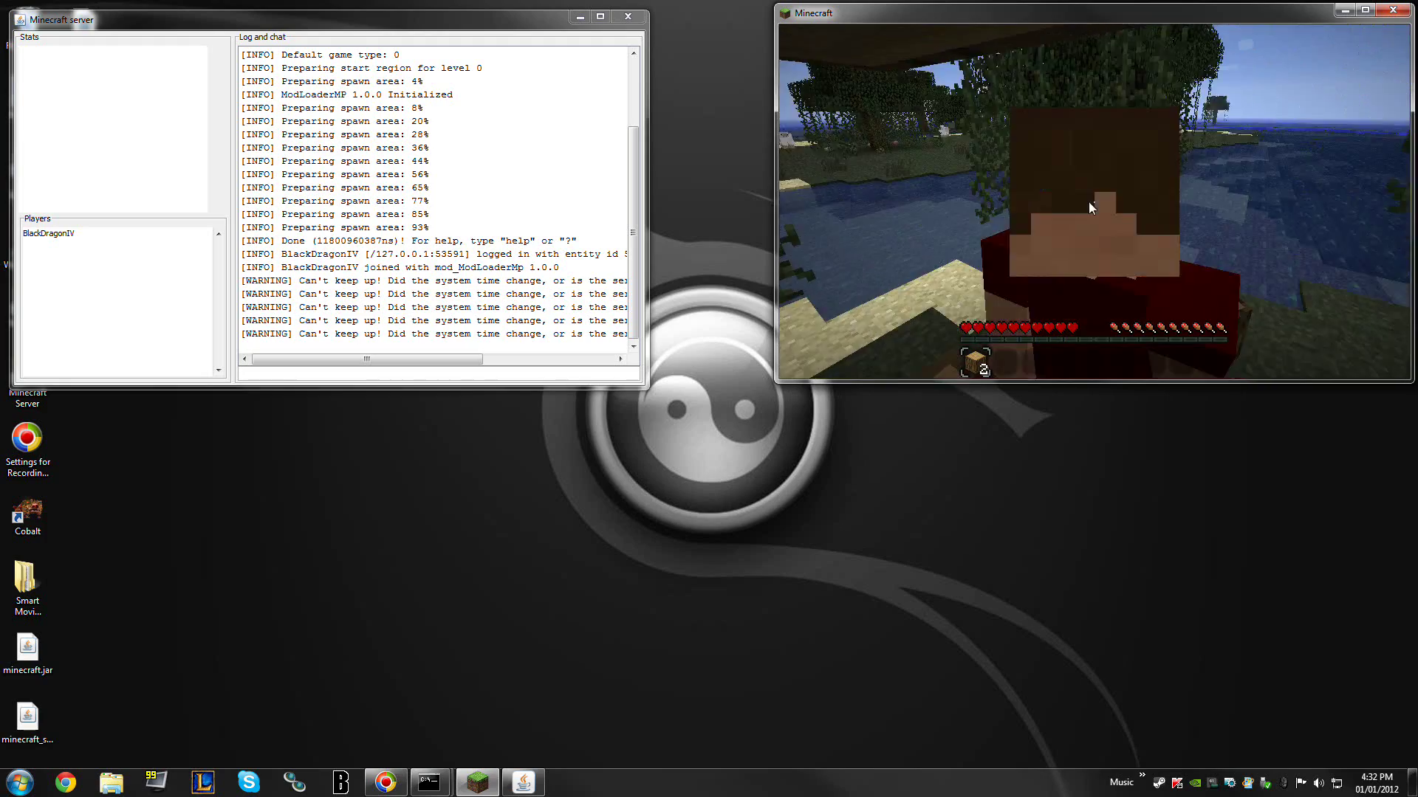
# Step: Leave the tree, run past the sugar cane and sprint across the grass toward the sheep and pigs
pyautogui.press('w')
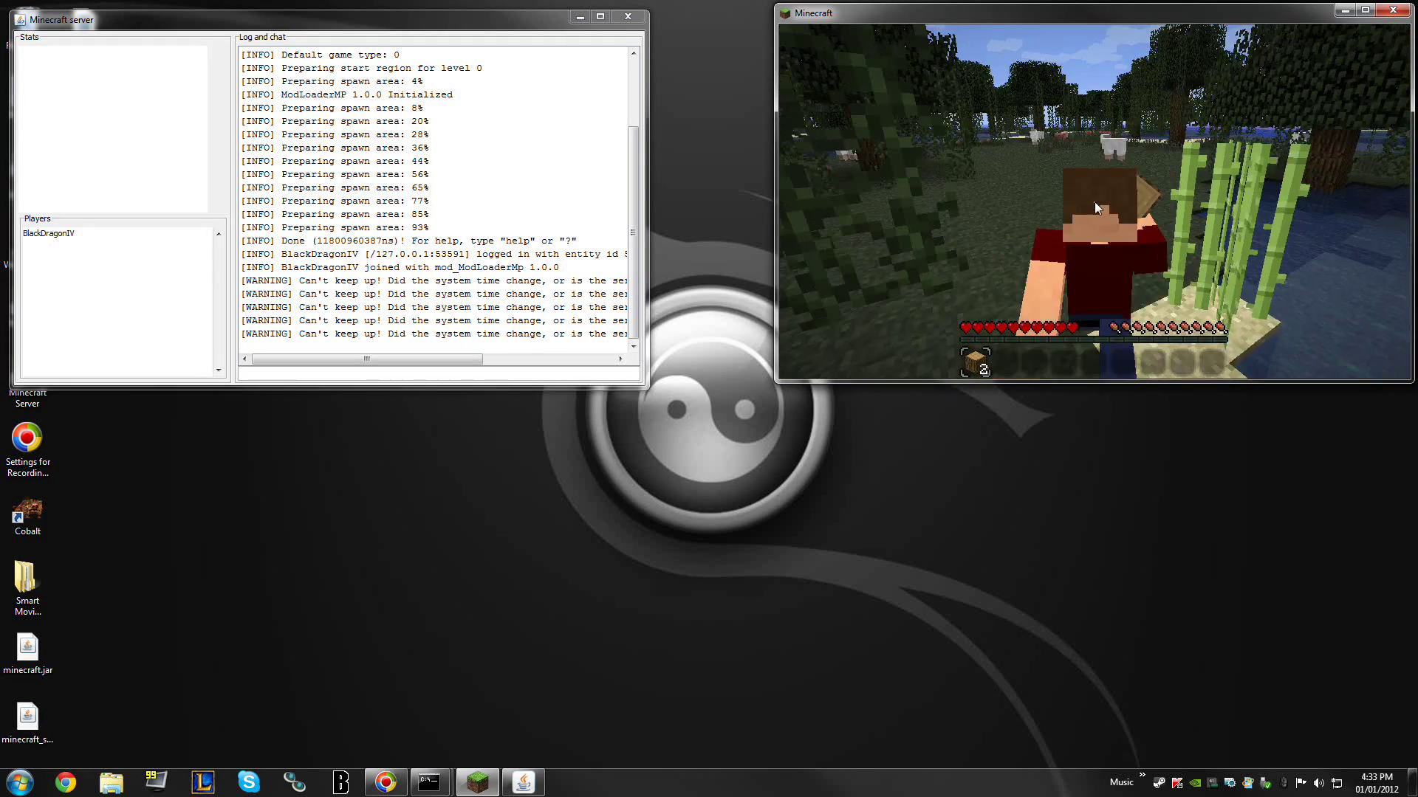
pyautogui.press('w')
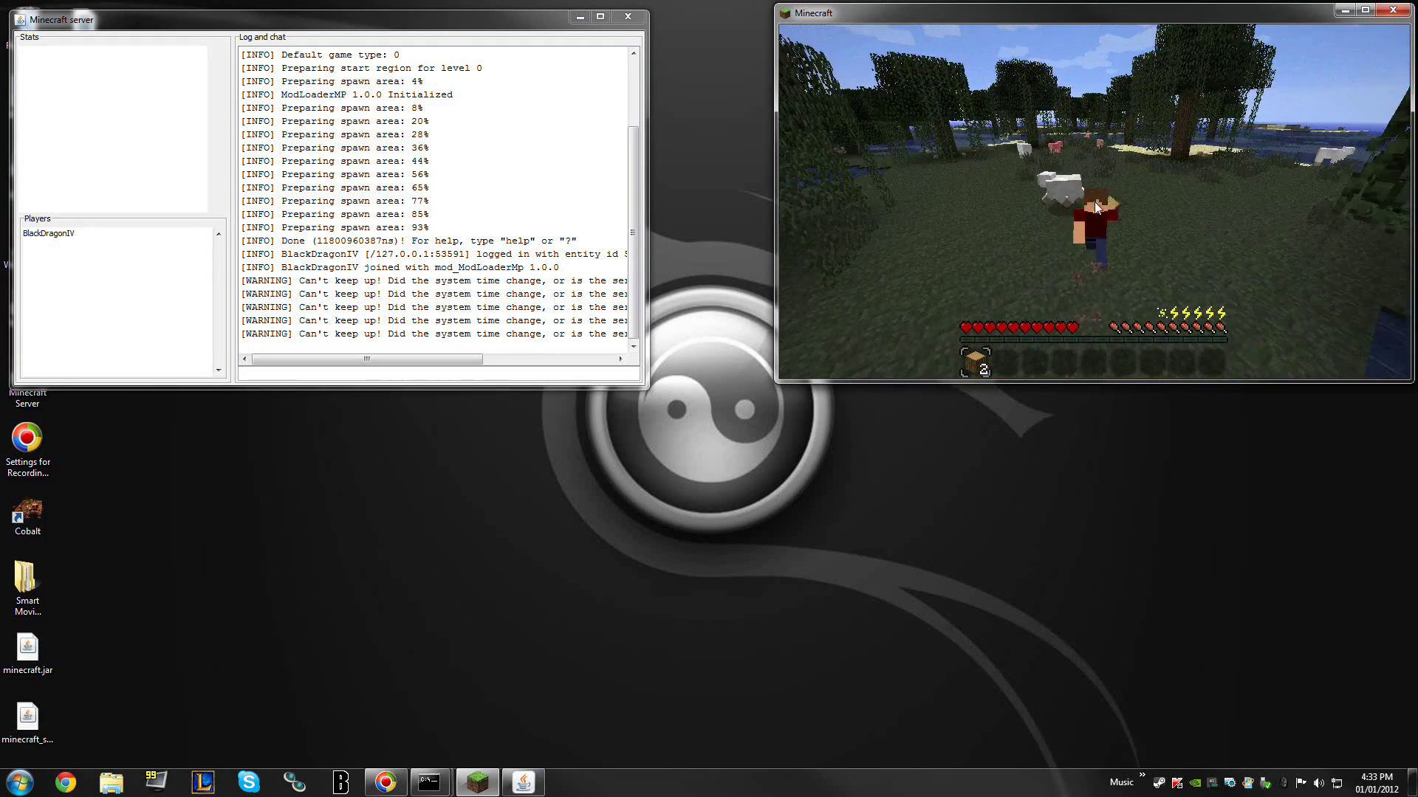
pyautogui.press('w')
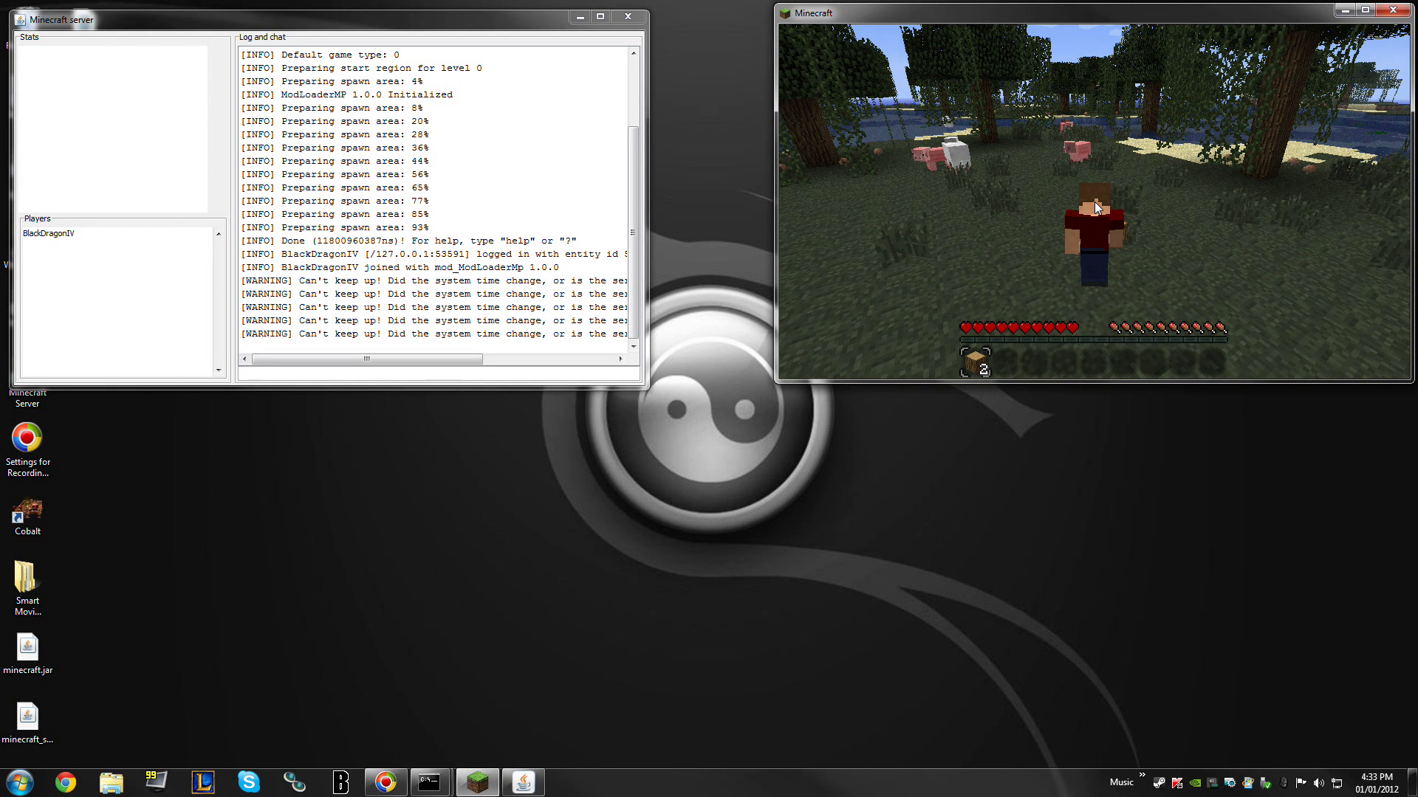
pyautogui.moveTo(1065, 200)
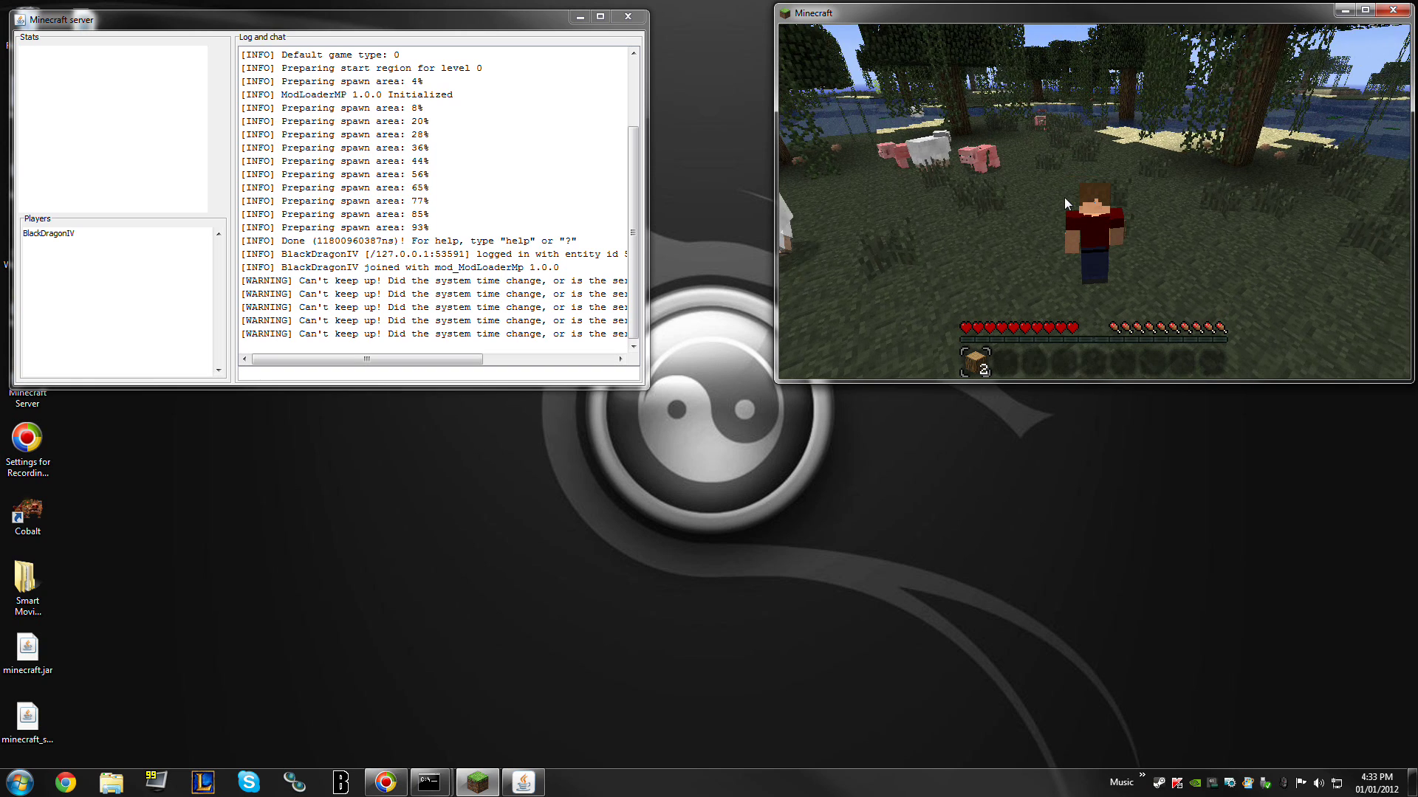
pyautogui.press('Escape')
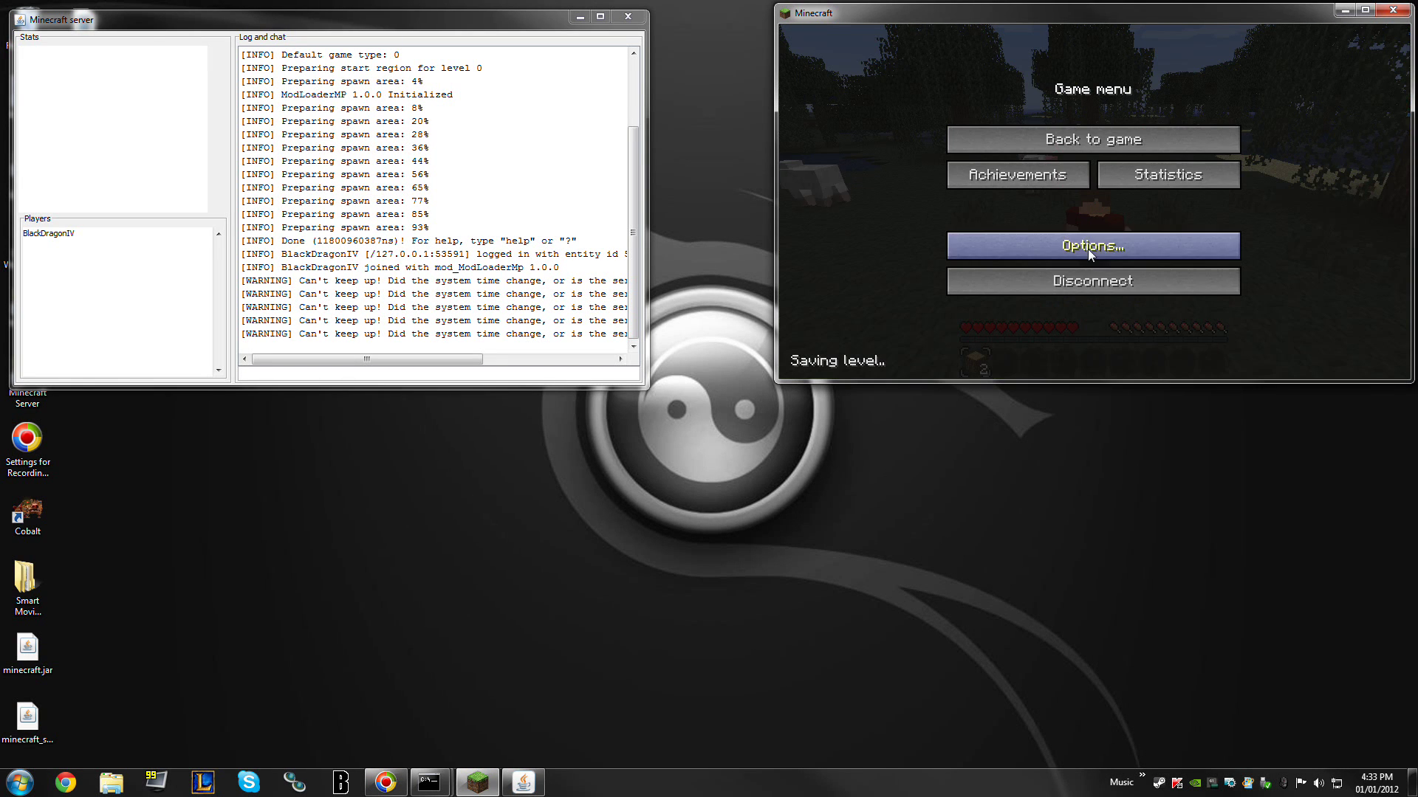
pyautogui.click(1109, 142)
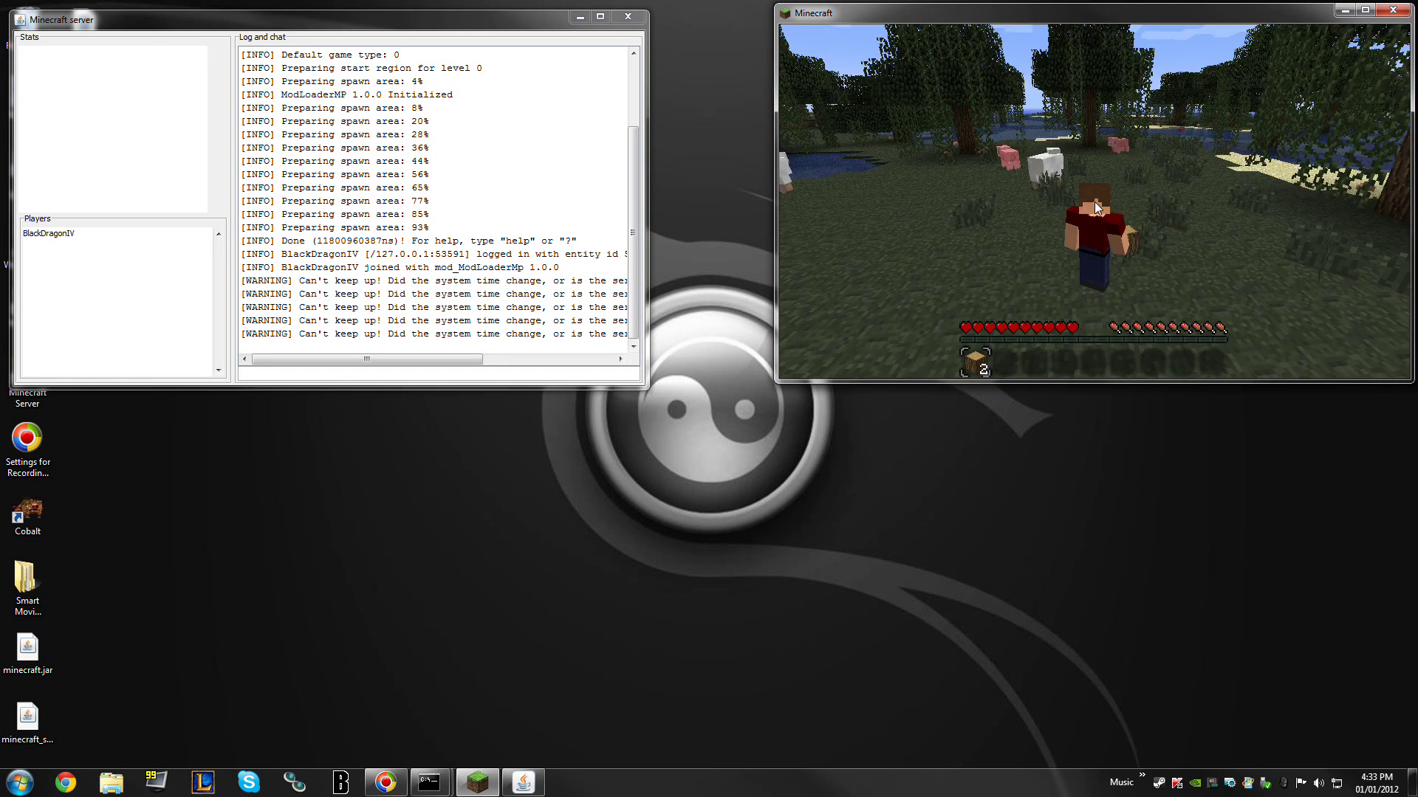
pyautogui.press('F1')
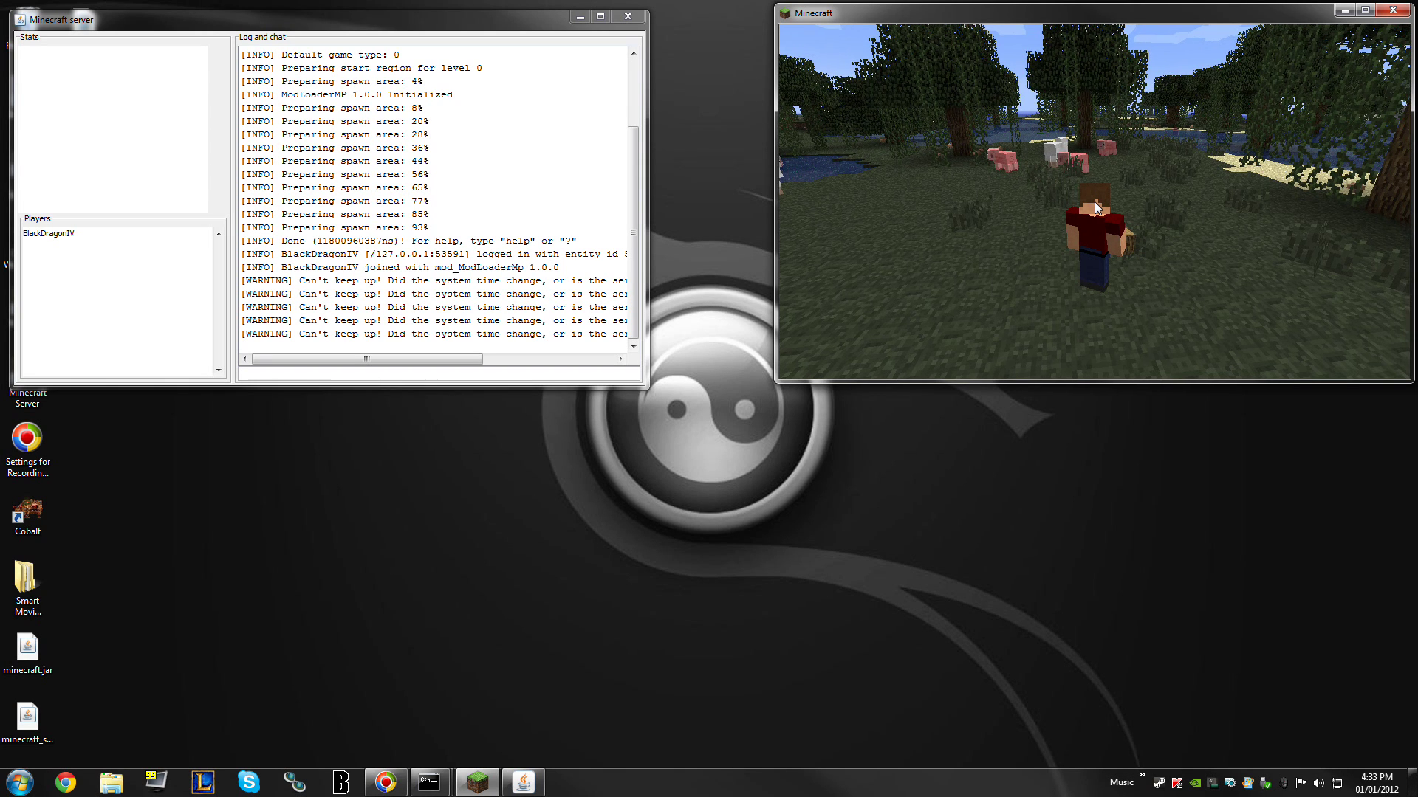
pyautogui.press('Escape')
pyautogui.press('Escape')
# Step: Open the inventory to free the pointer and kick the connected player with the kick command in the Minecraft server console
pyautogui.press('e')
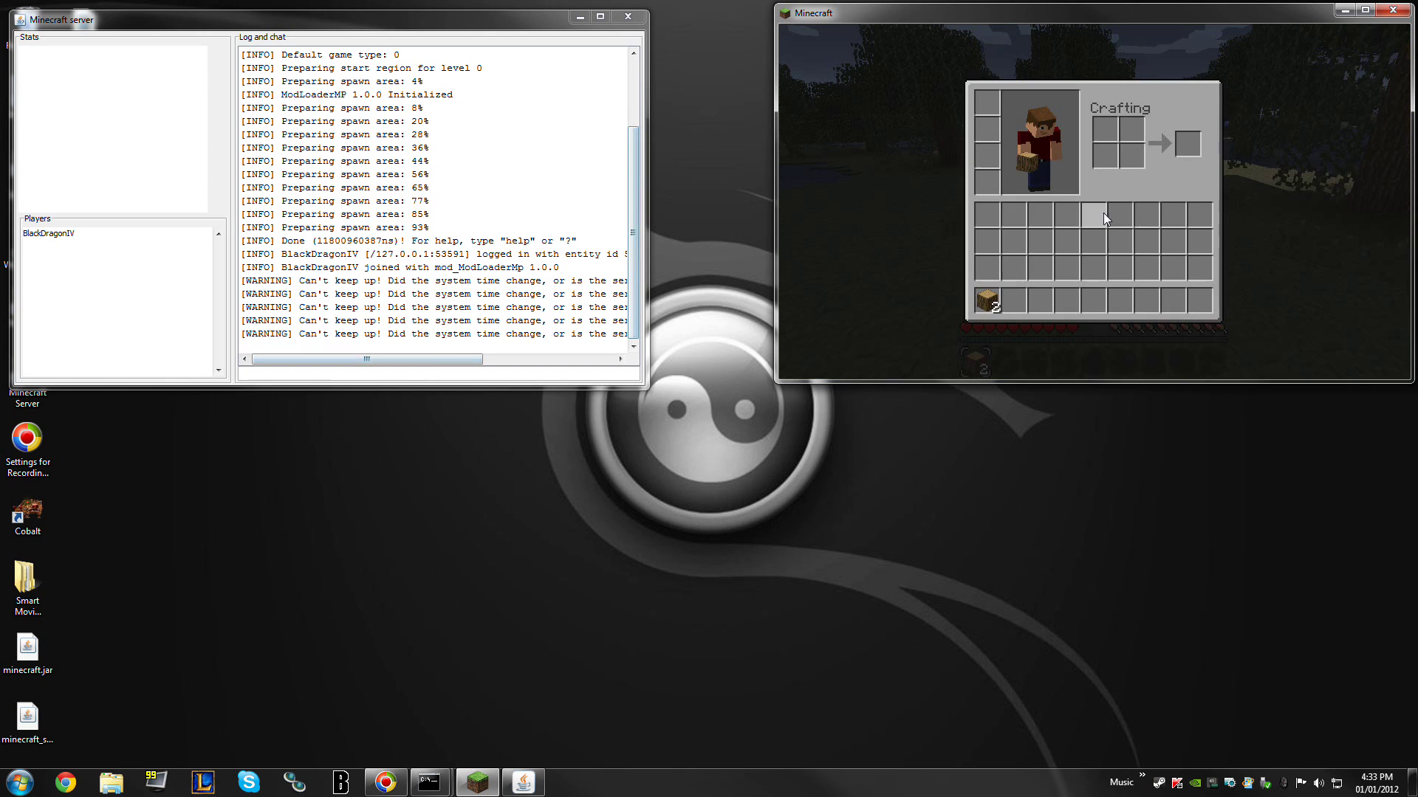
pyautogui.click(422, 373)
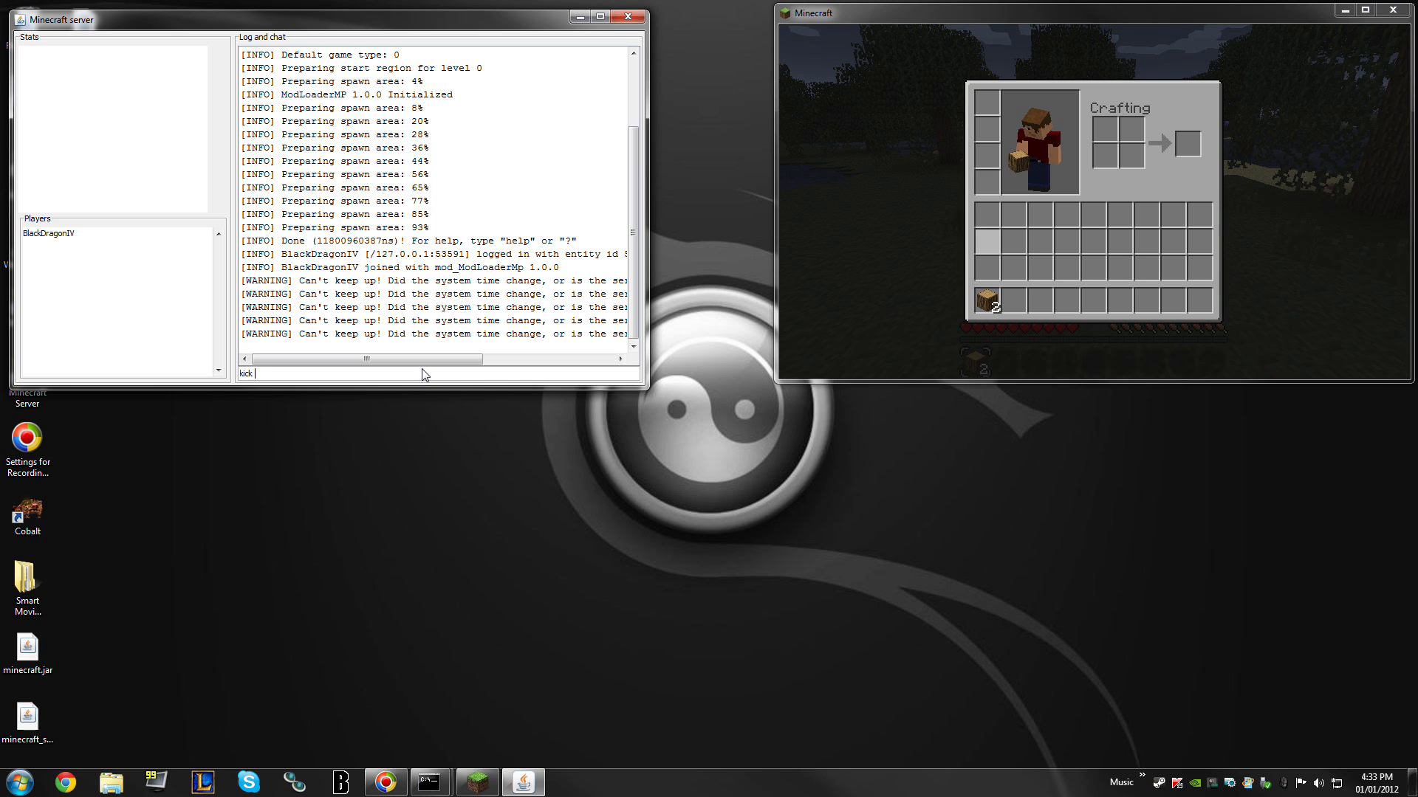
pyautogui.write('kick BlackDragonIV')
pyautogui.press('Return')
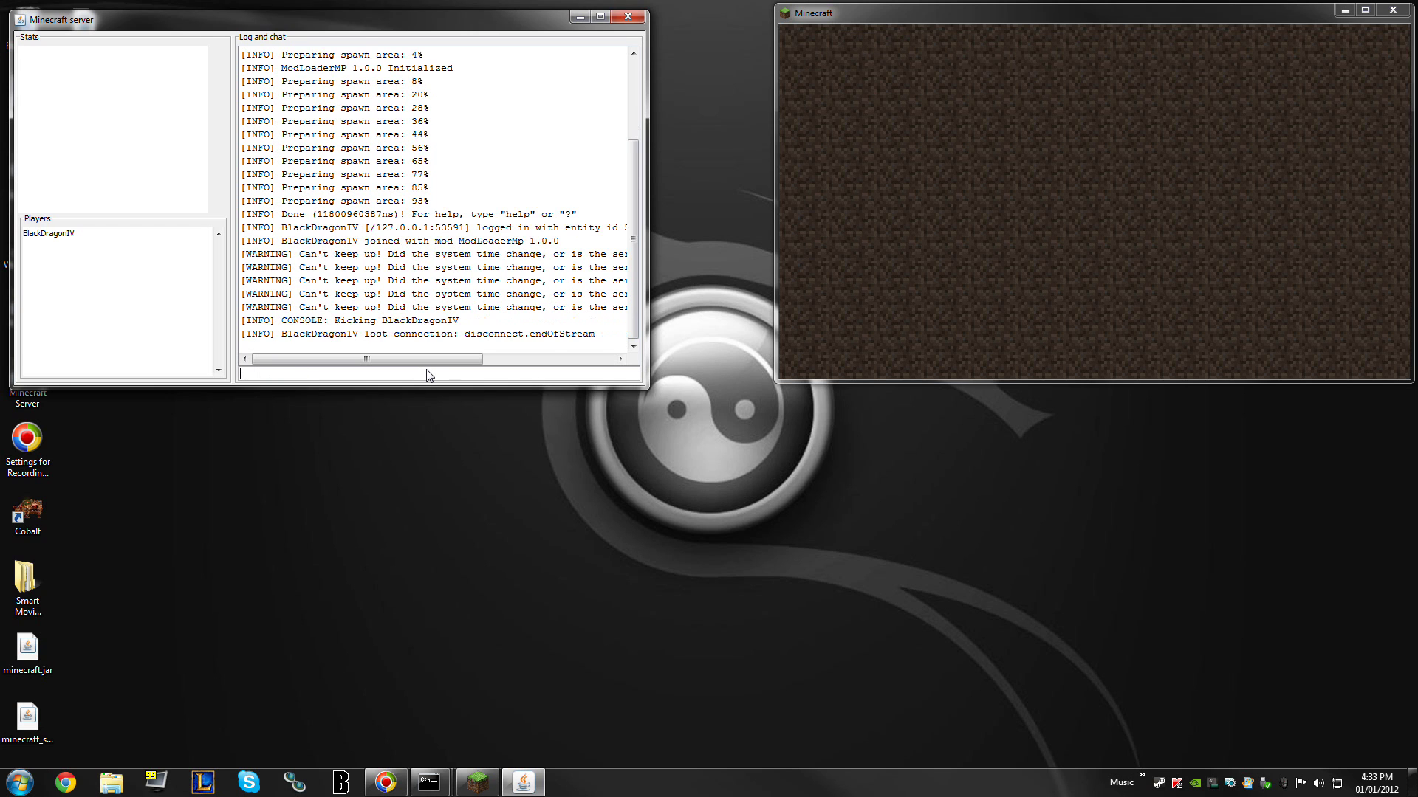